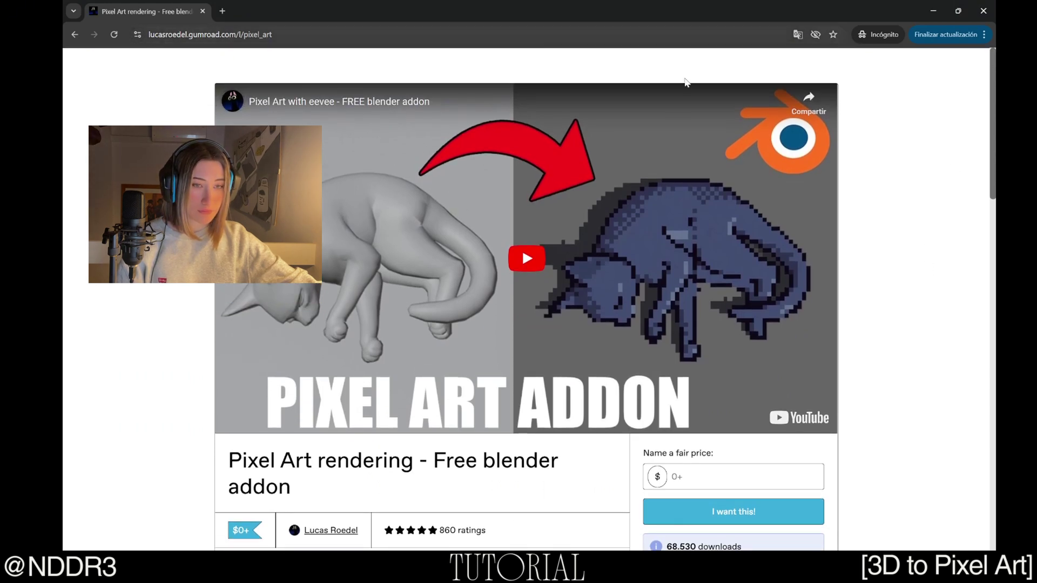
Claim the free Pixel Art rendering addon on Gumroad at a price of 0.
scroll(930, 173, "down", 5)
scroll(919, 192, "up", 1)
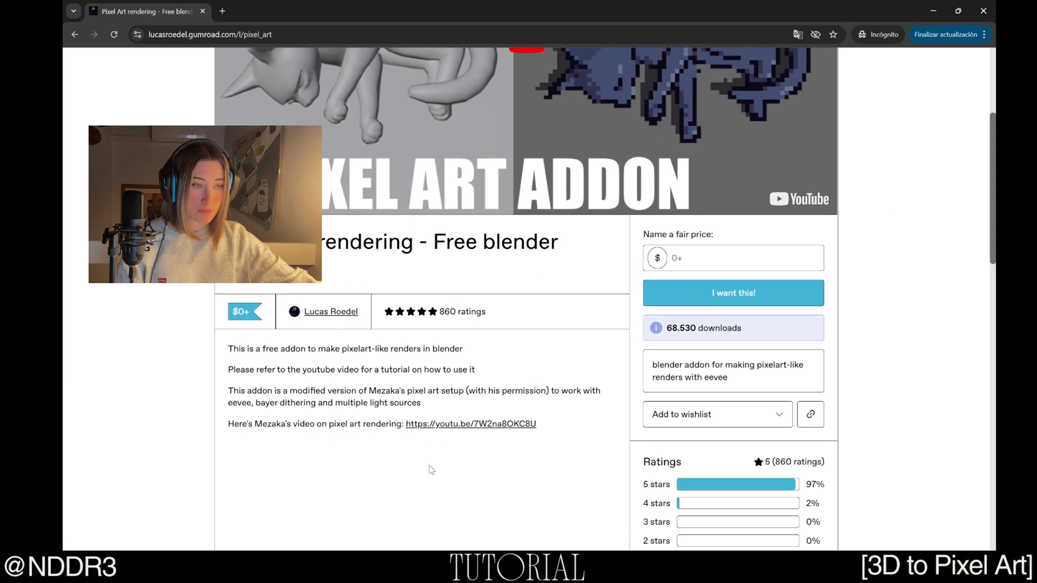
scroll(561, 345, "up", 2)
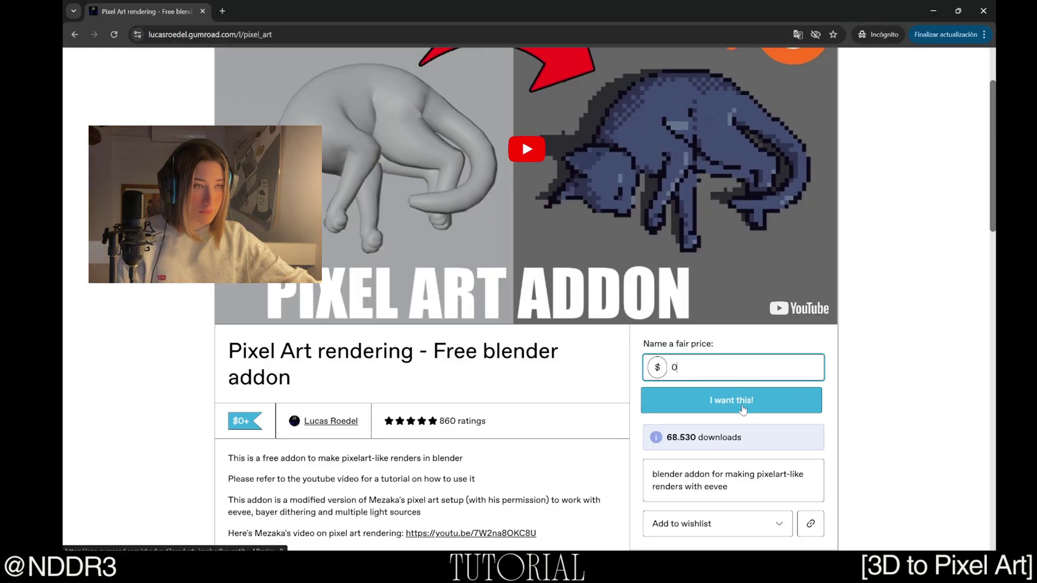
left_click(744, 410)
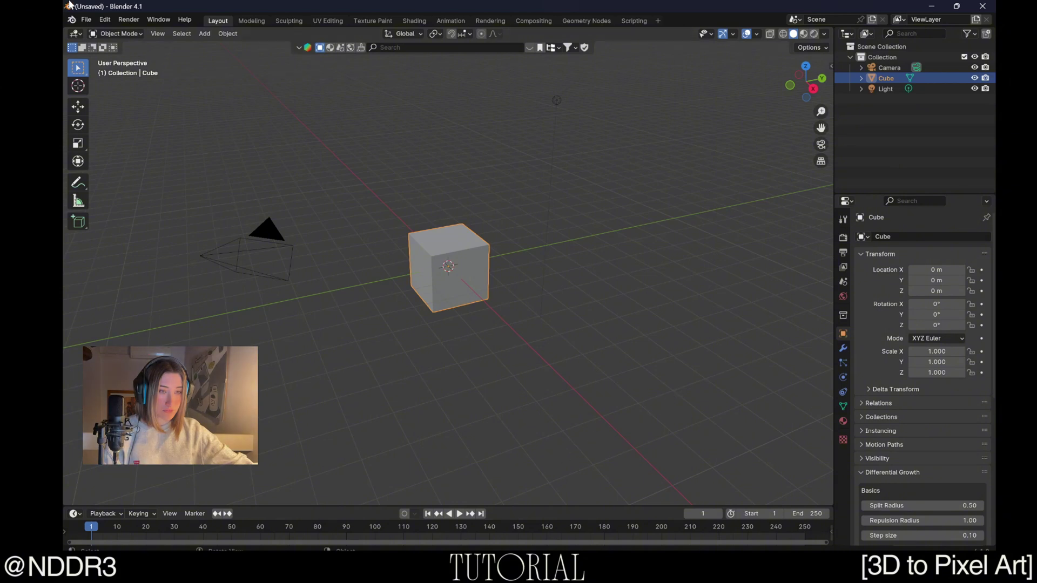
Install the PixelArtAddon_v_1_1.py add-on from the Add-ons preferences and close Preferences.
left_click(110, 22)
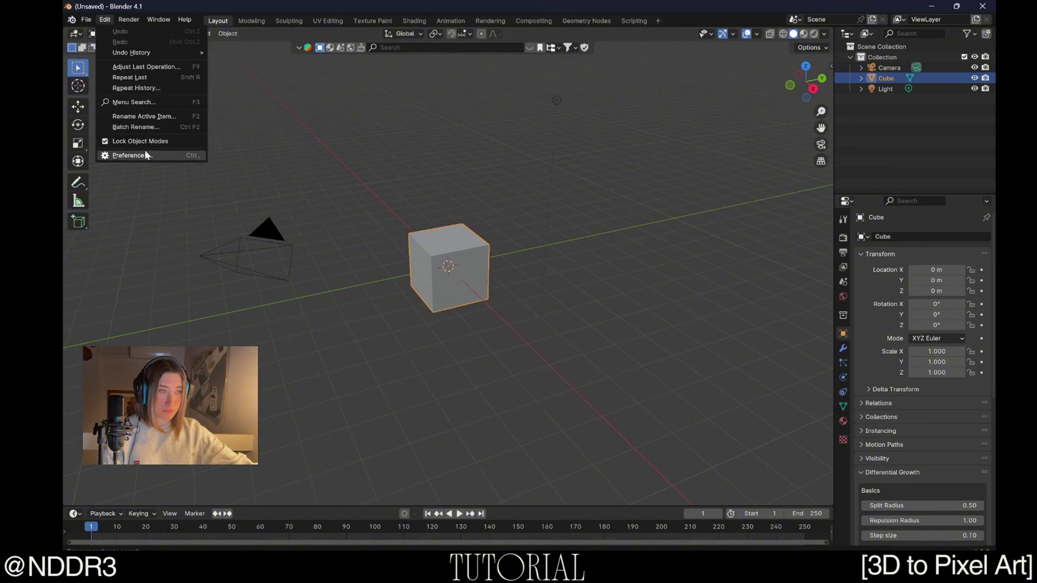
left_click(132, 155)
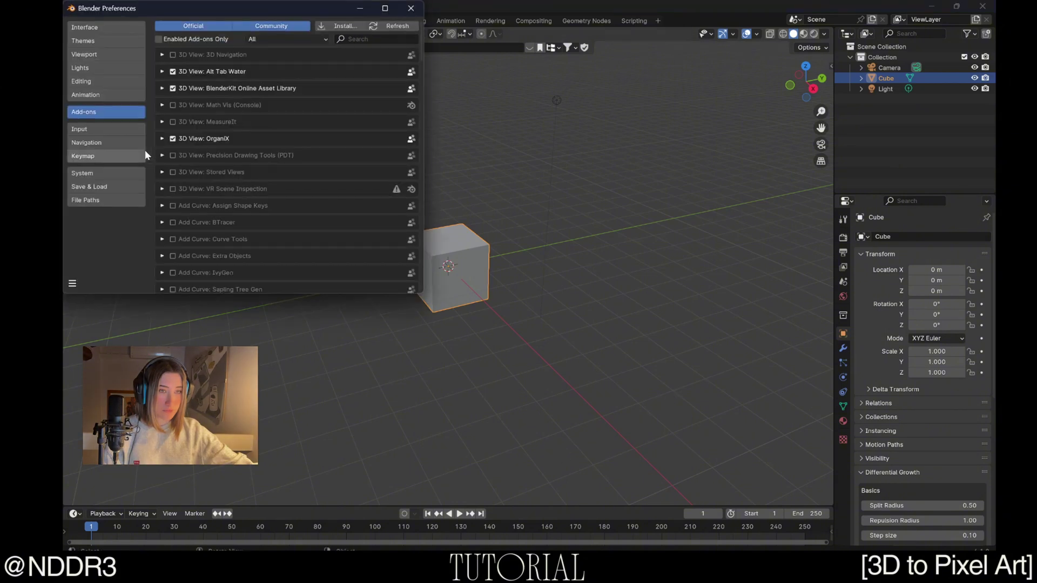
left_click(346, 26)
left_click(535, 283)
type("pixel")
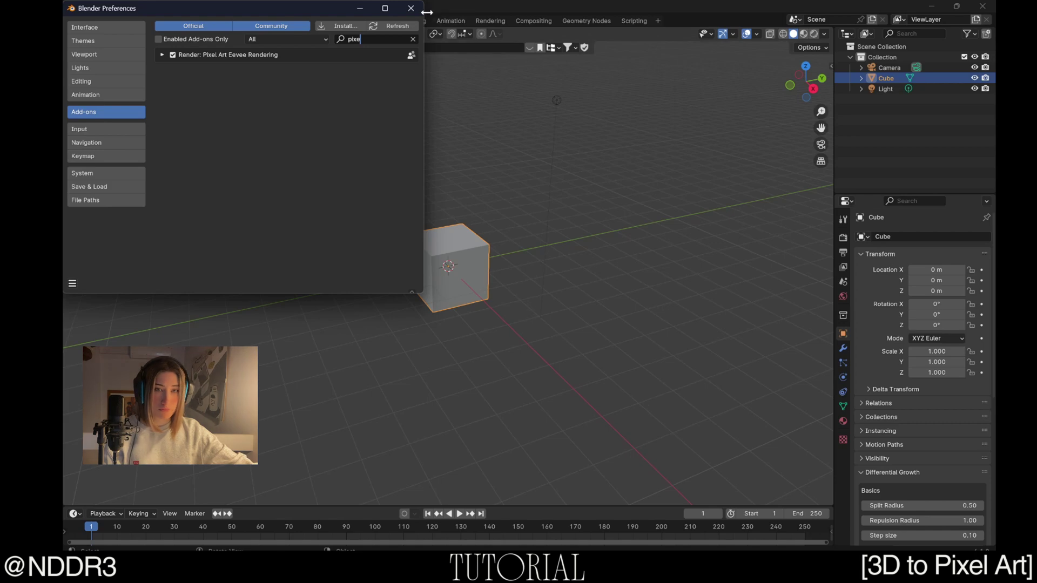
left_click(411, 8)
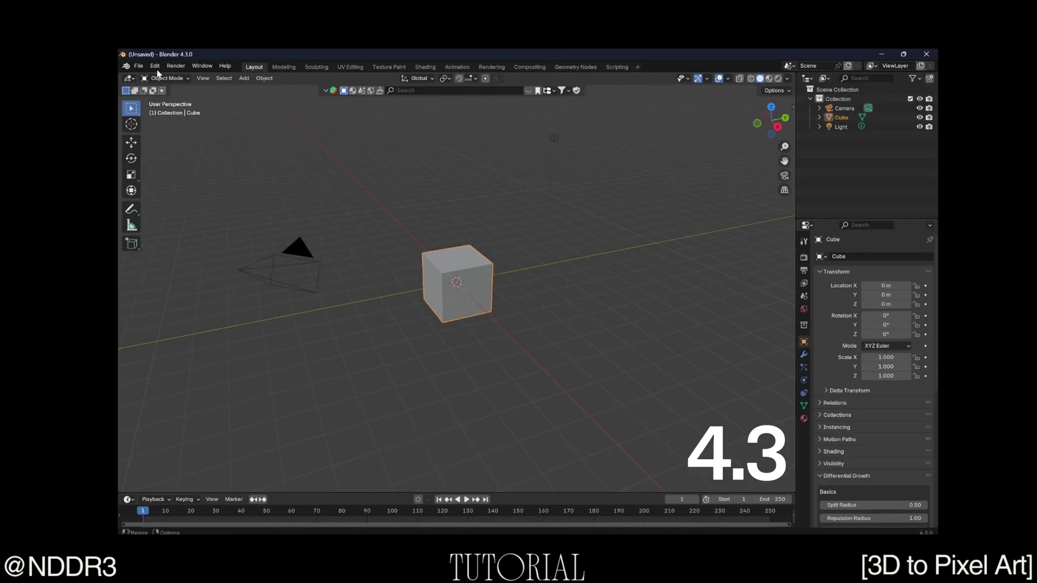
Reopen the Add-ons preferences in Blender 4.3 to install an add-on from disk.
left_click(155, 66)
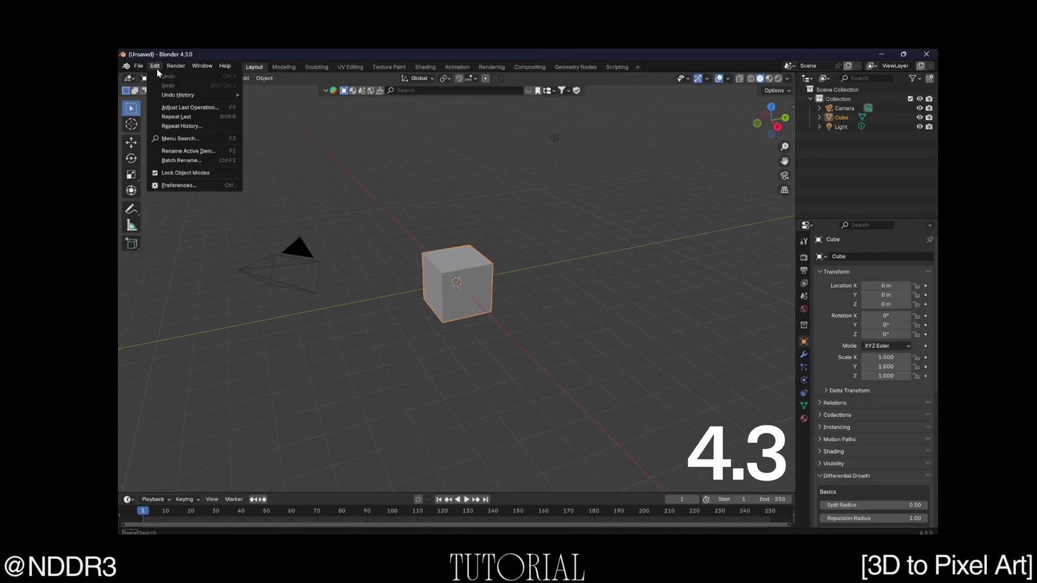
left_click(178, 186)
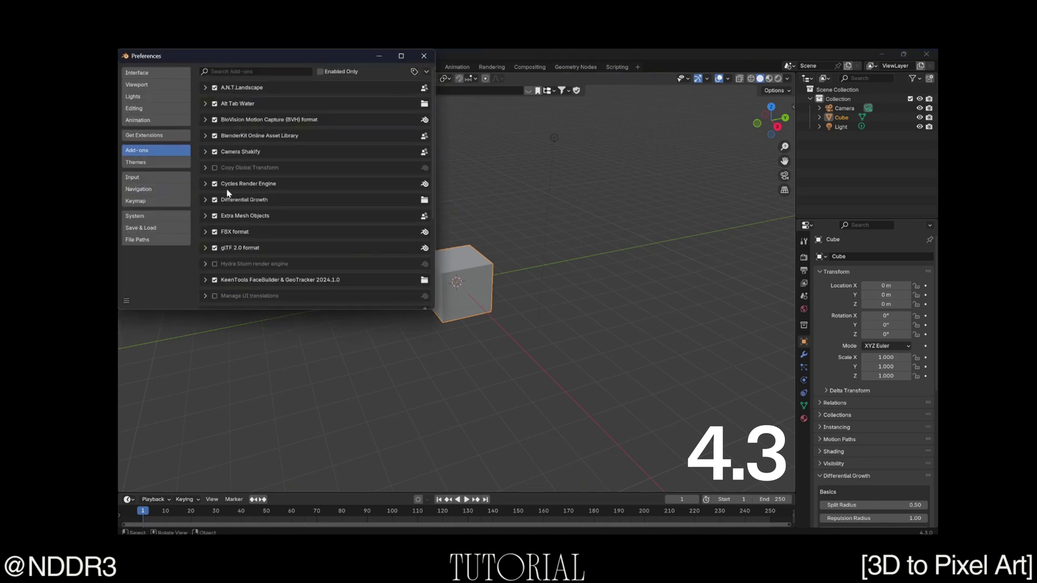
left_click(426, 71)
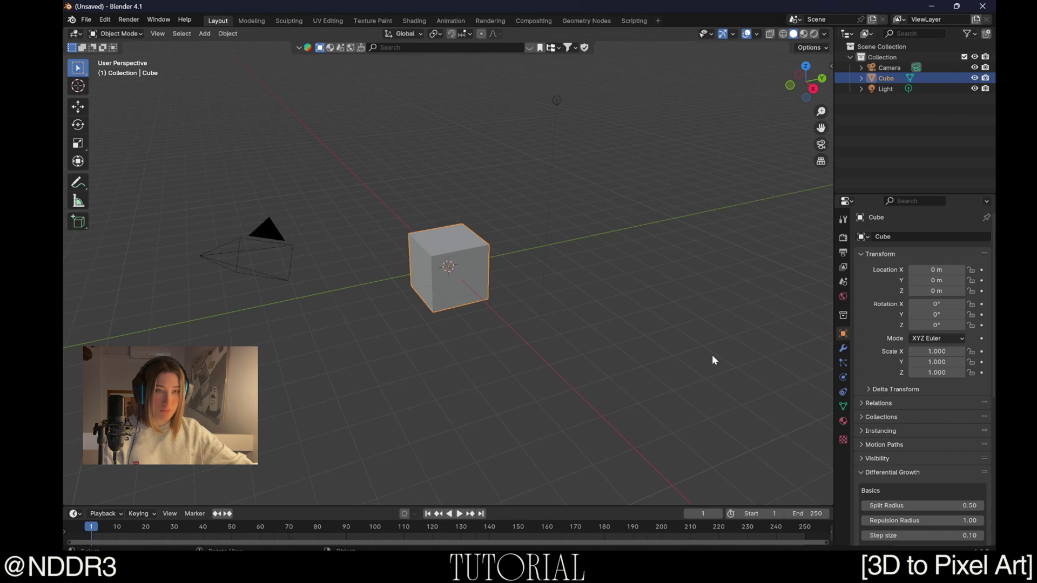
Apply Render Settings from the sidebar's Pixel Render add-on tab.
scroll(637, 302, "up", 2)
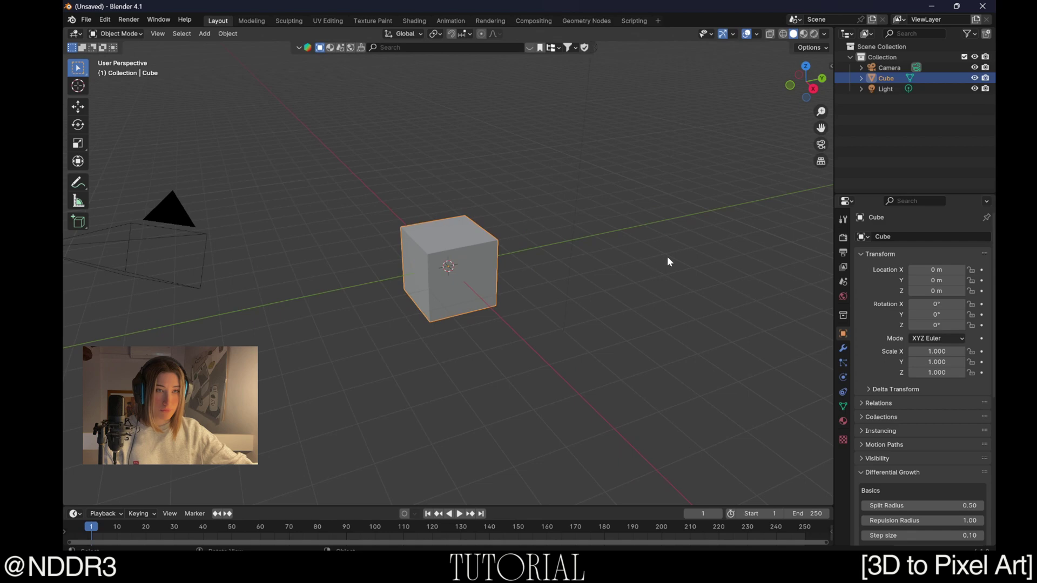
key("n")
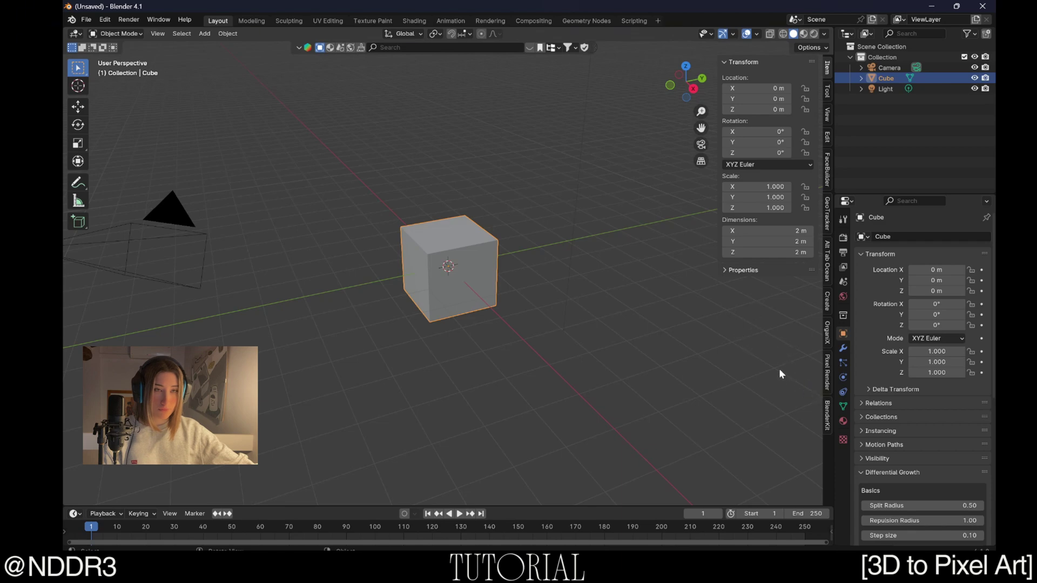
left_click(828, 374)
left_click(766, 103)
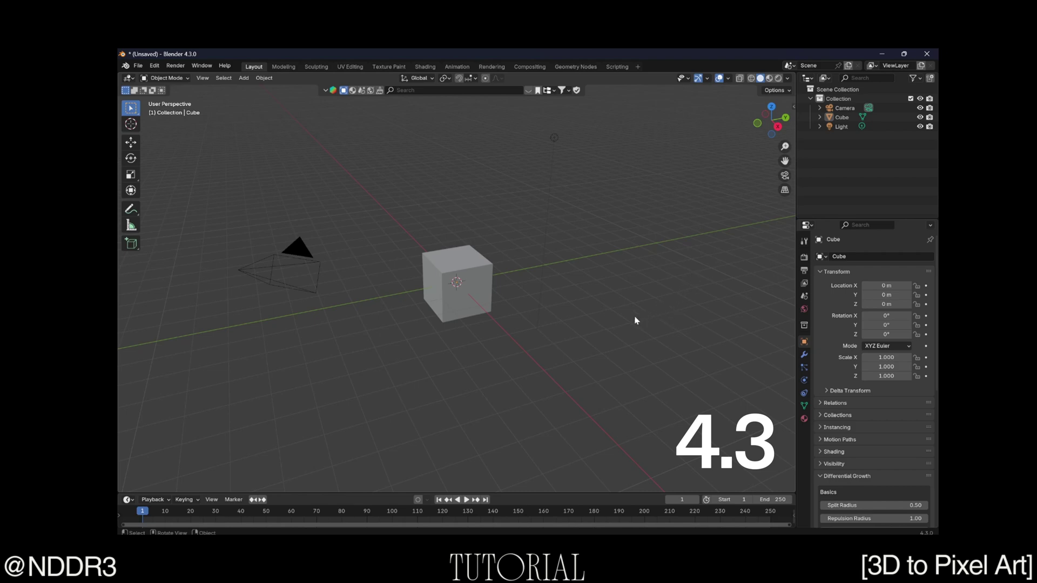
Apply the Pixel Render Render Settings again in Blender 4.3, which raises a Python error.
key("n")
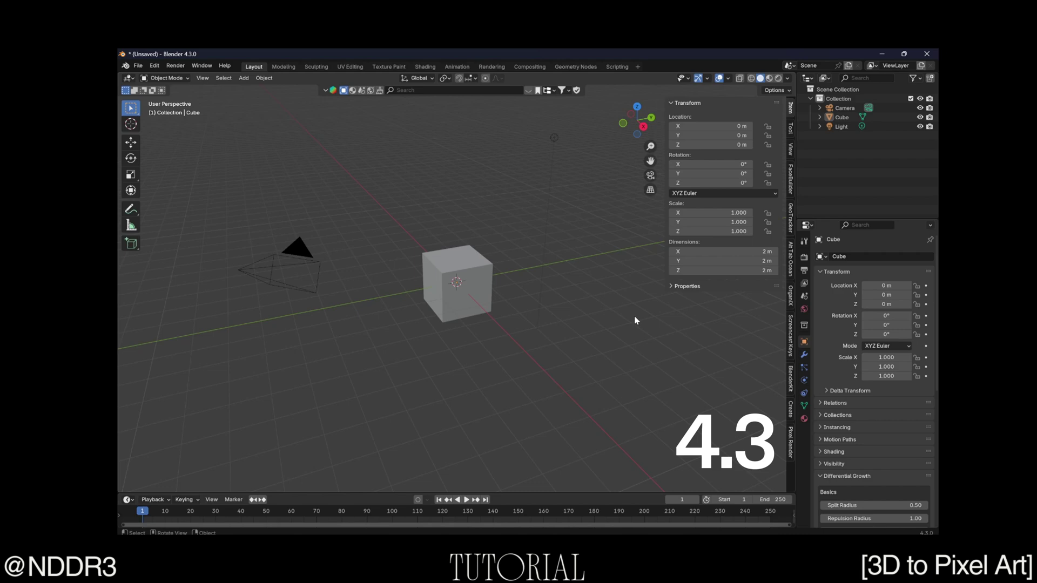
middle_click_drag(635, 320, 621, 318)
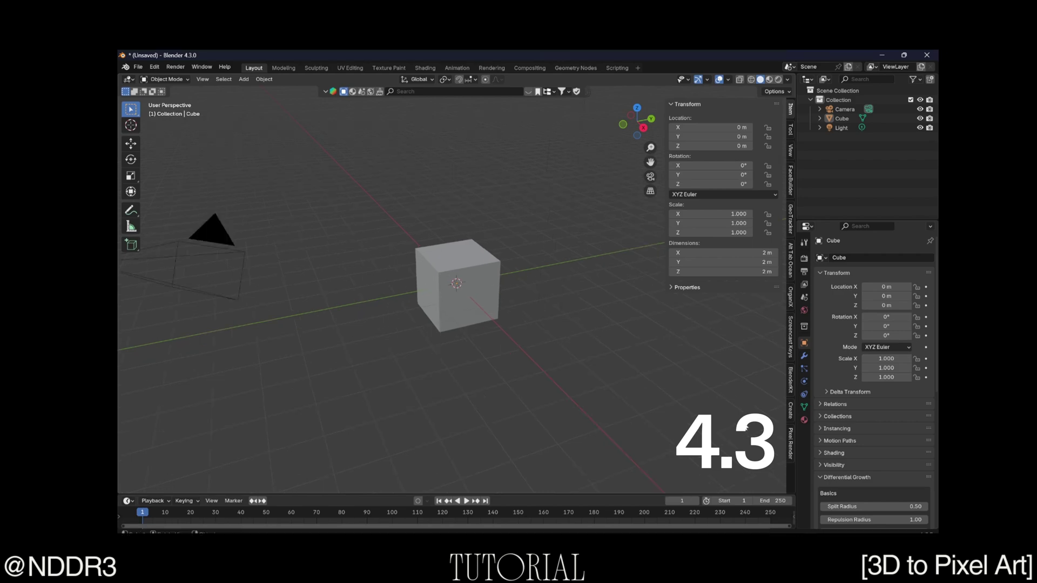
left_click(789, 436)
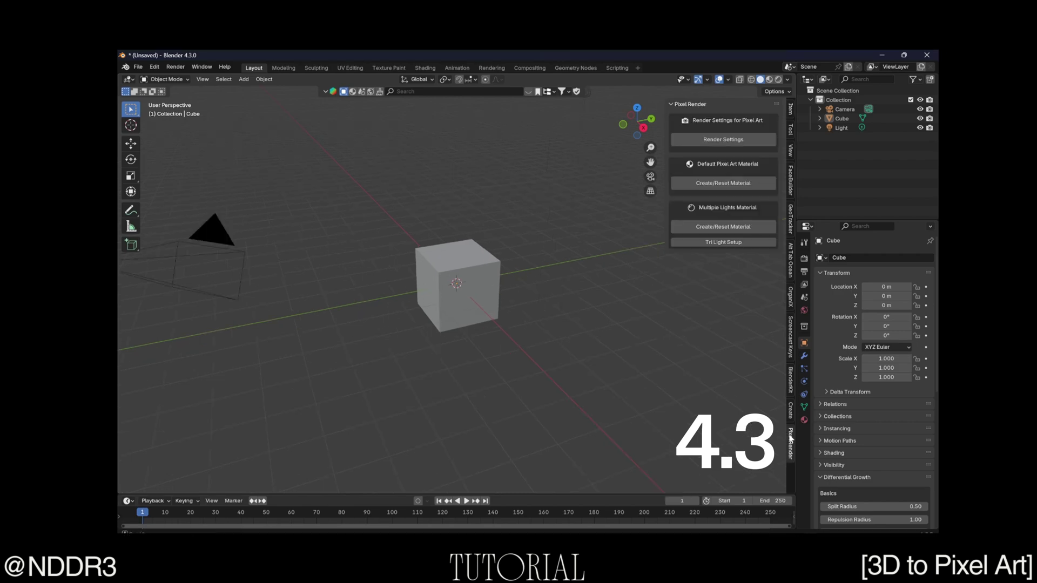
left_click(731, 142)
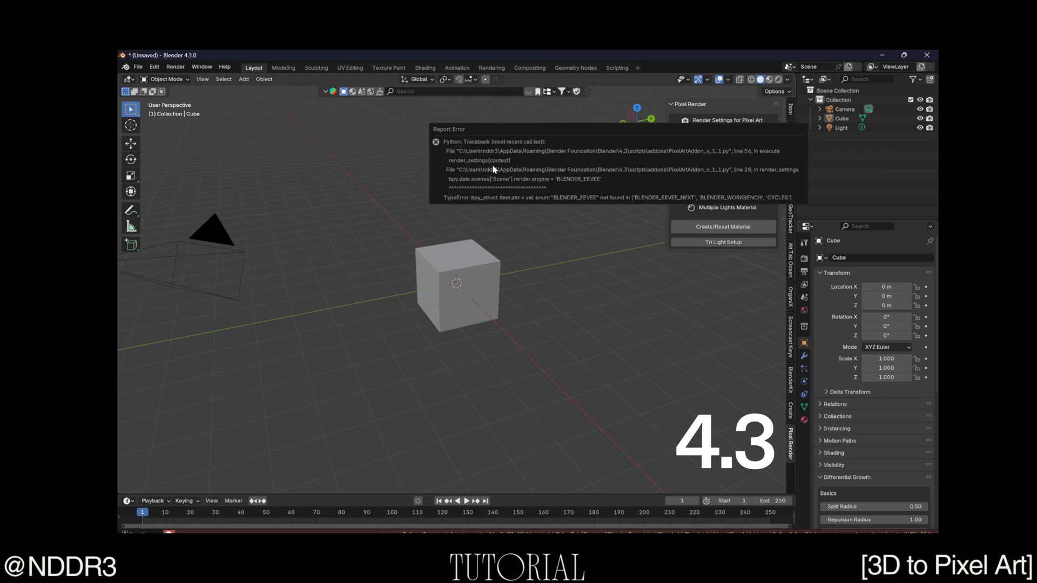
scroll(659, 384, "down", 2)
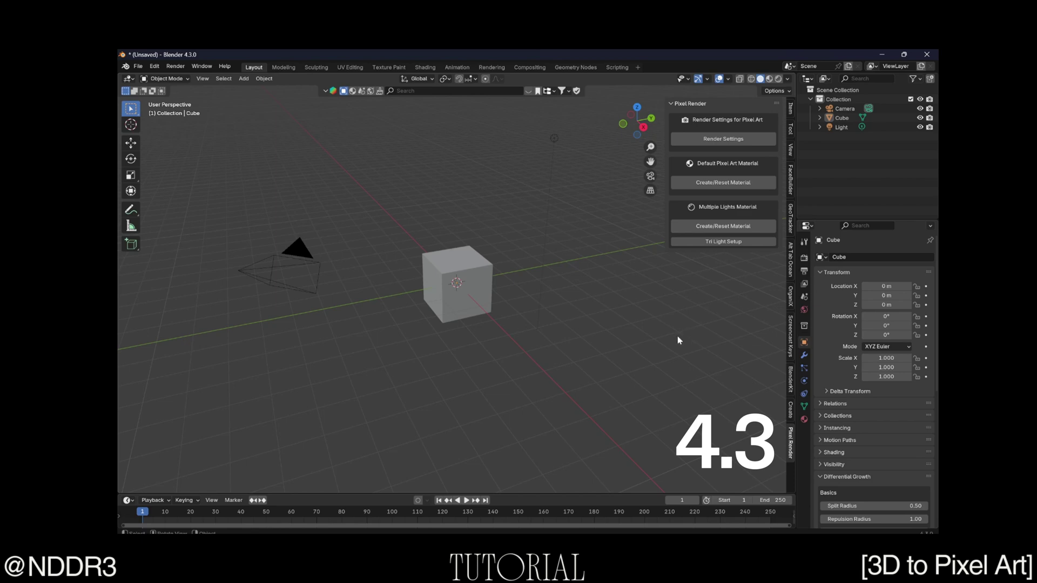
Keep EEVEE as the render engine with 1 viewport and 1 render sample.
left_click(804, 260)
left_click(889, 263)
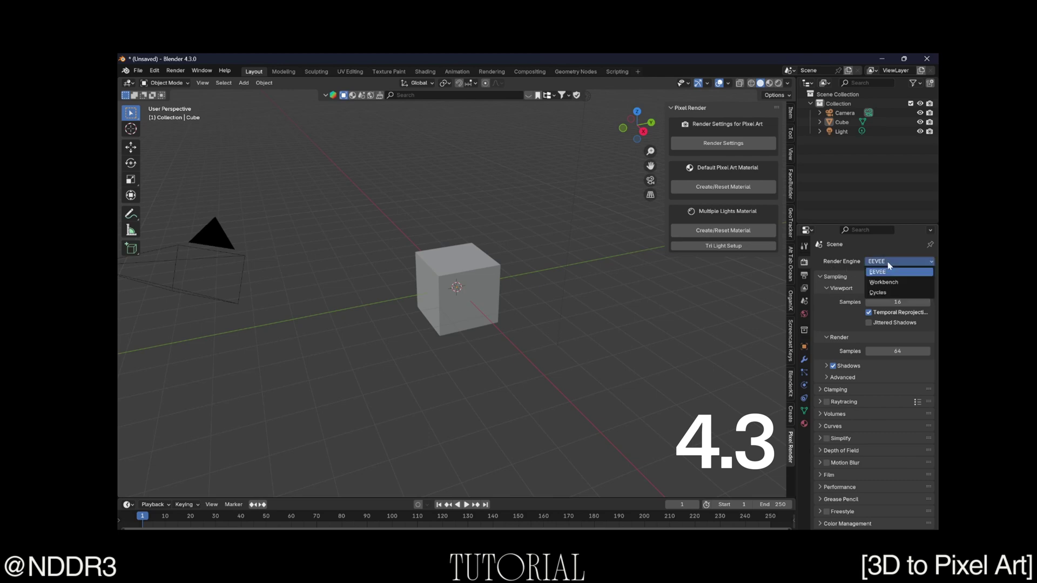
left_click(883, 265)
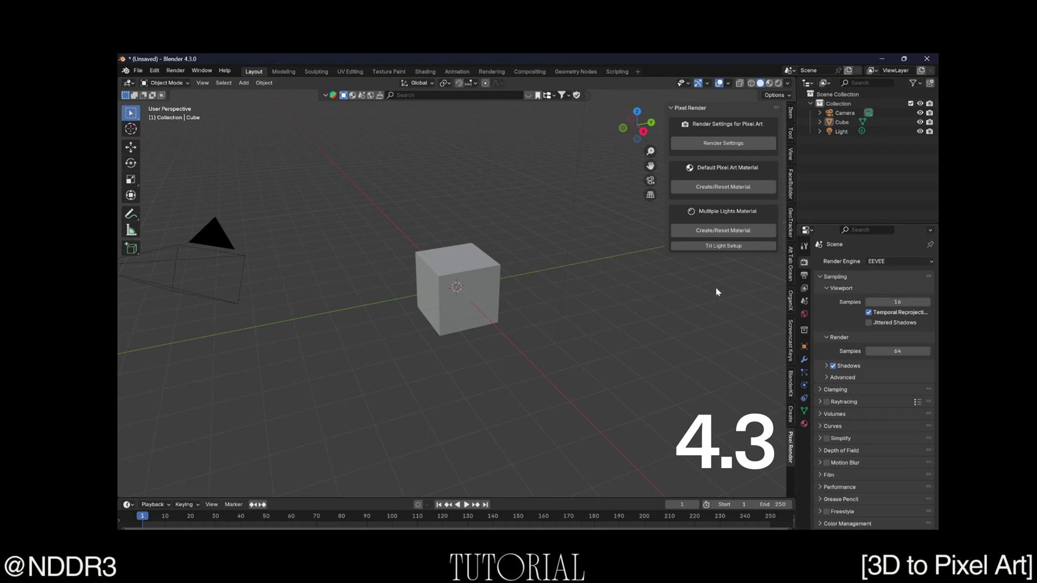
mouse_move(896, 302)
left_click(911, 303)
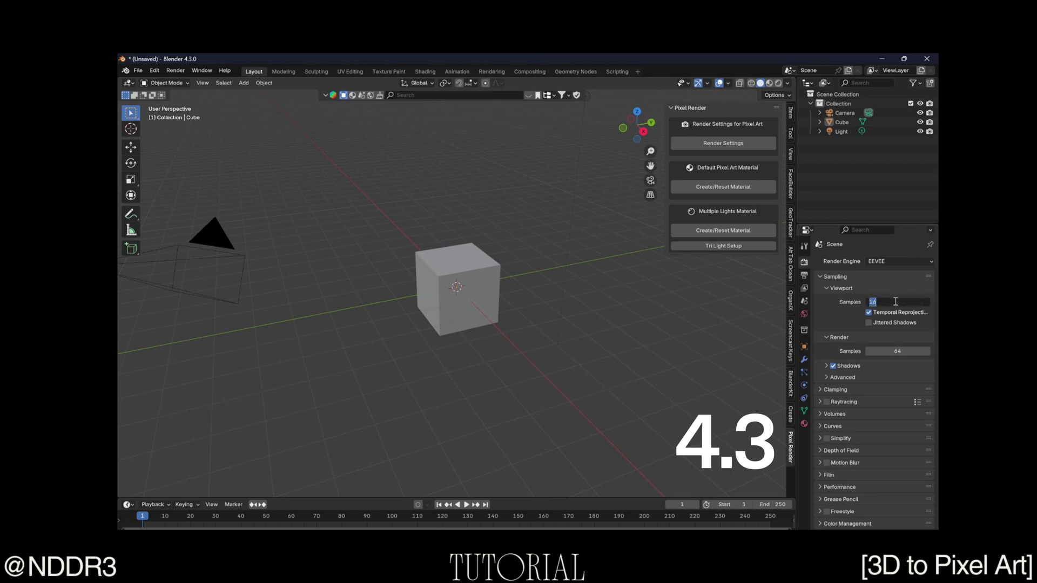
type("1")
left_click(908, 351)
type("1")
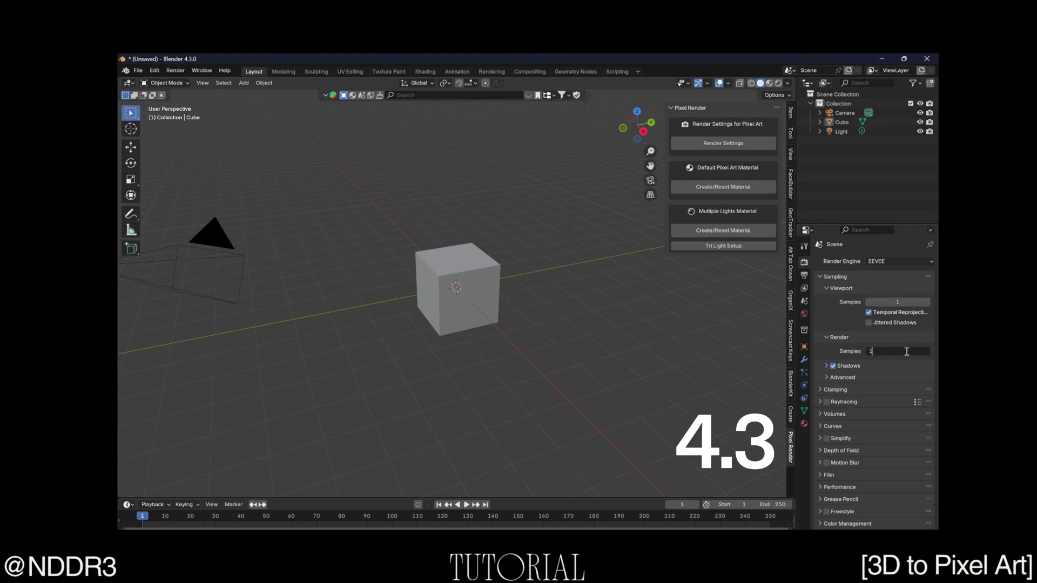
key("Return")
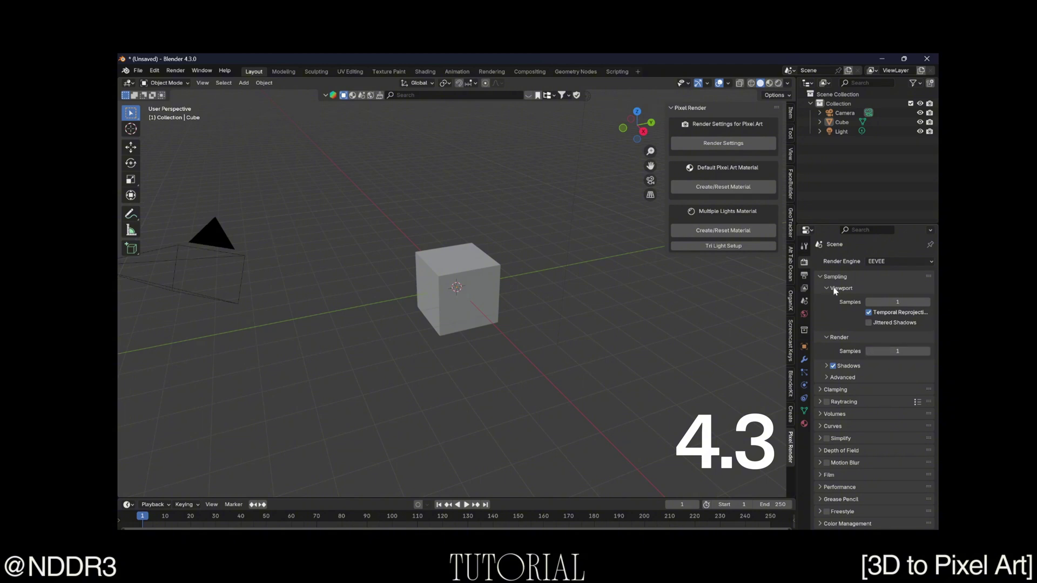
Set the output resolution to 250 × 150 px.
left_click(804, 277)
left_click(897, 274)
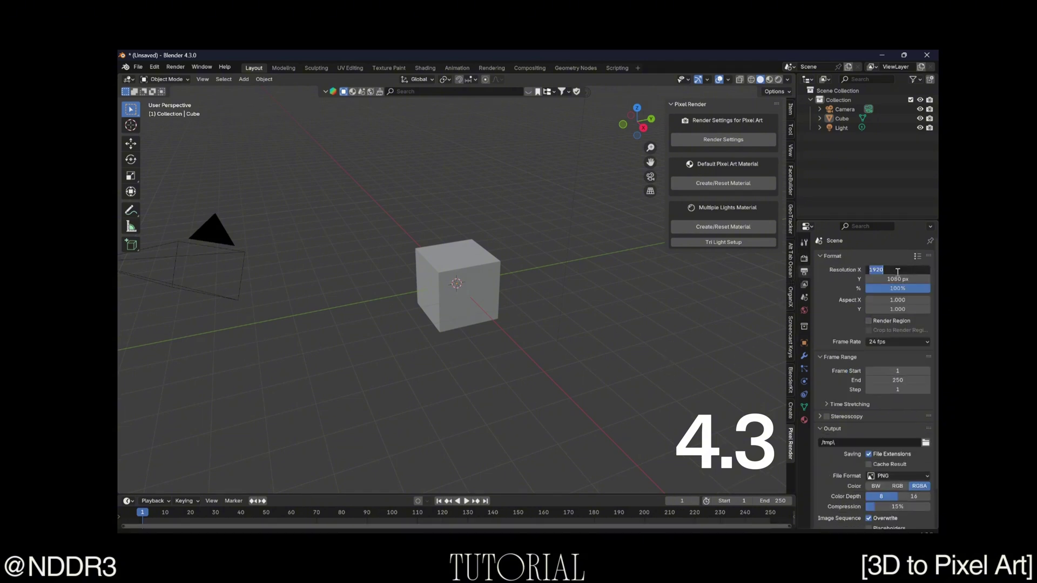
type("2")
key("Return")
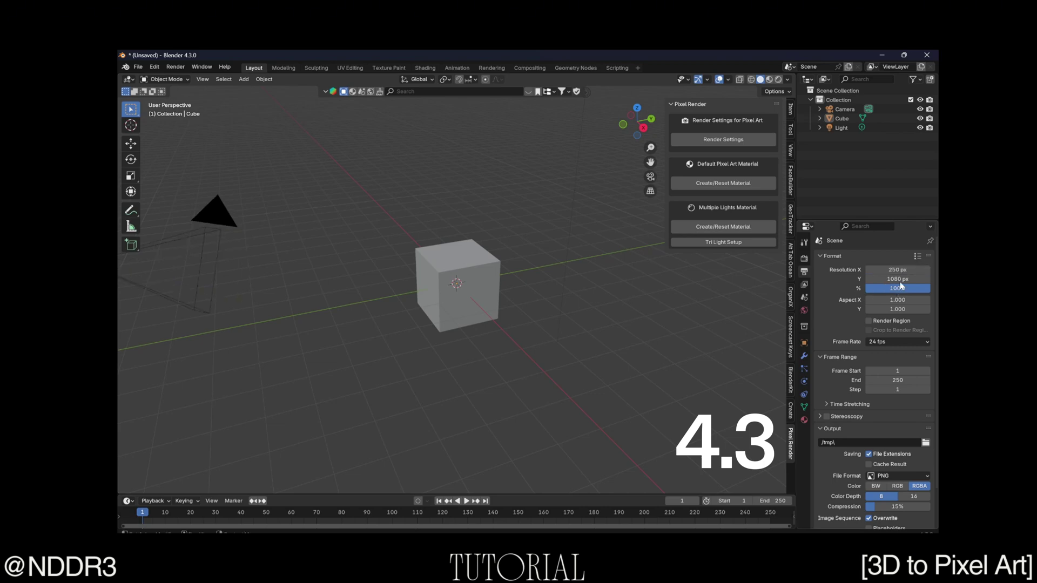
left_click(904, 278)
type("150")
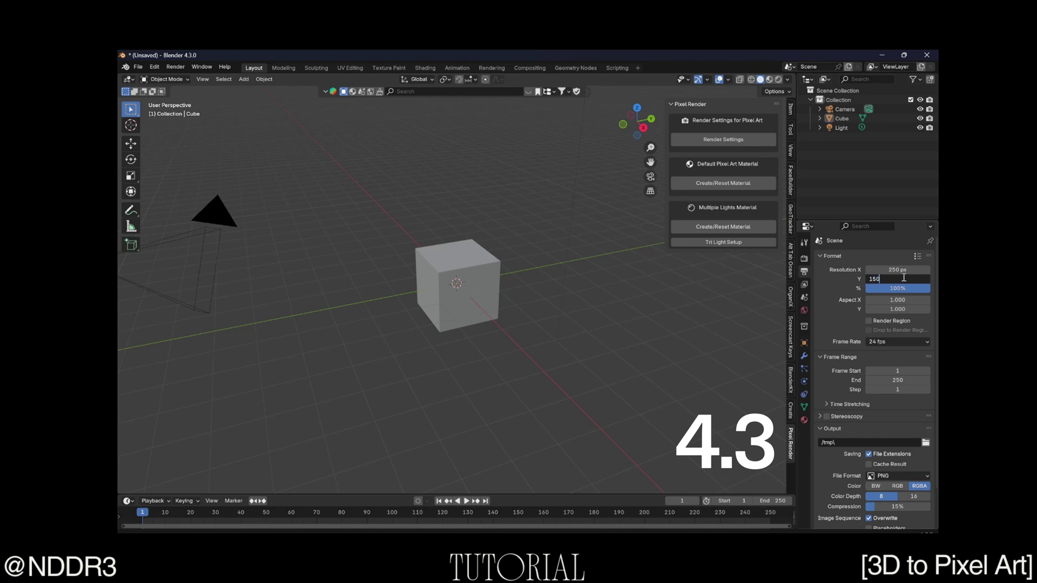
key("Return")
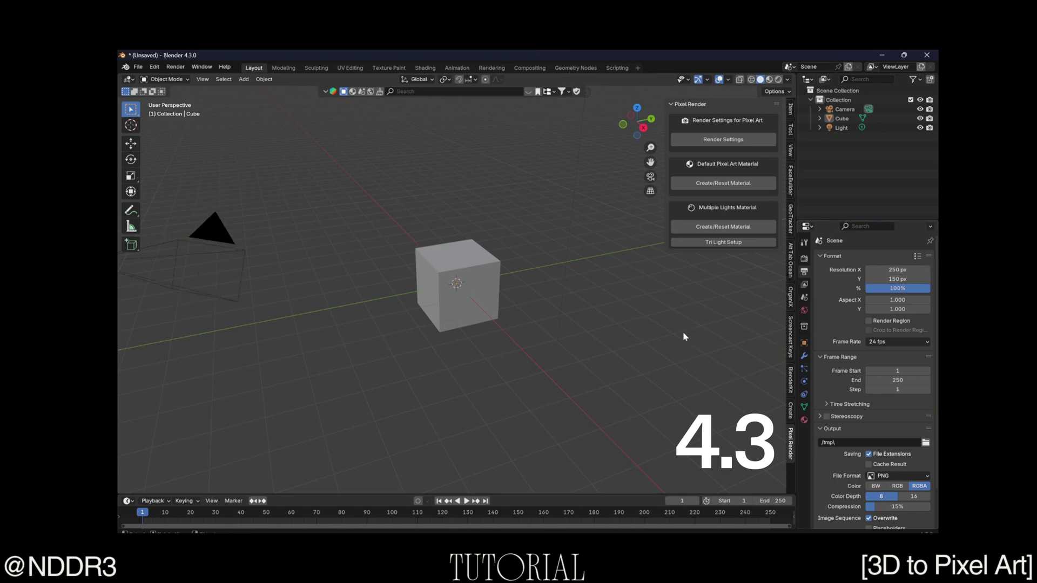
scroll(683, 334, "down", 1)
scroll(683, 334, "up", 1)
scroll(648, 303, "up", 2)
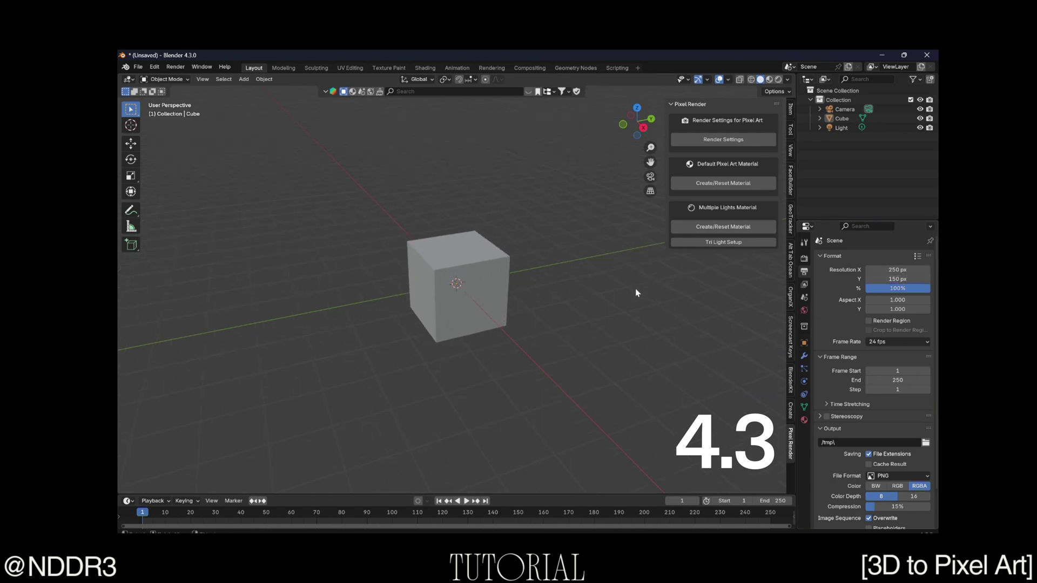
mouse_move(635, 293)
middle_mouse_down()
mouse_move(614, 313)
mouse_move(572, 270)
mouse_move(605, 262)
mouse_move(611, 276)
middle_mouse_up()
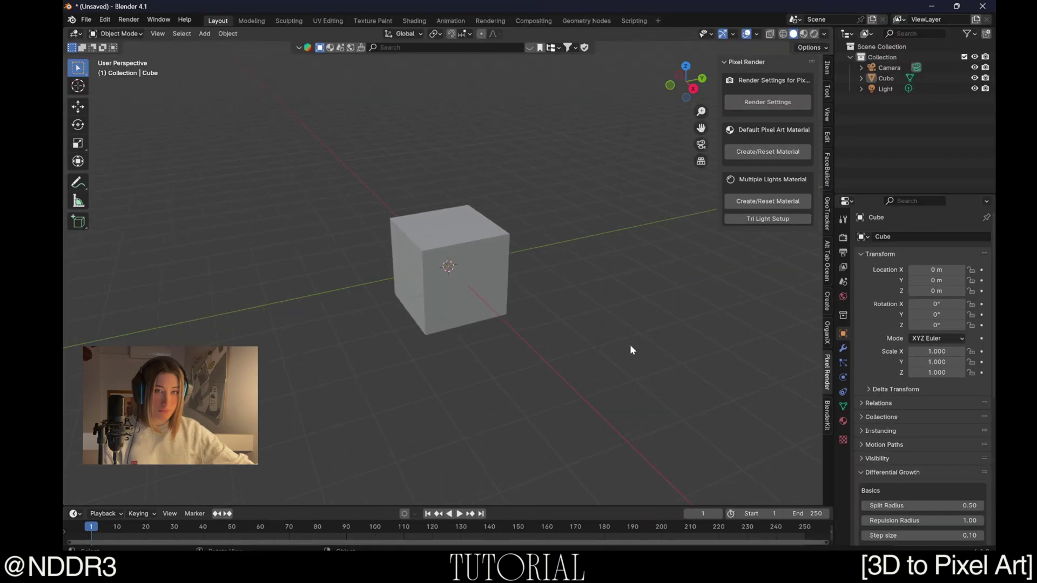
Enlarge the bottom timeline area and turn it into an Image Editor.
left_click(434, 261)
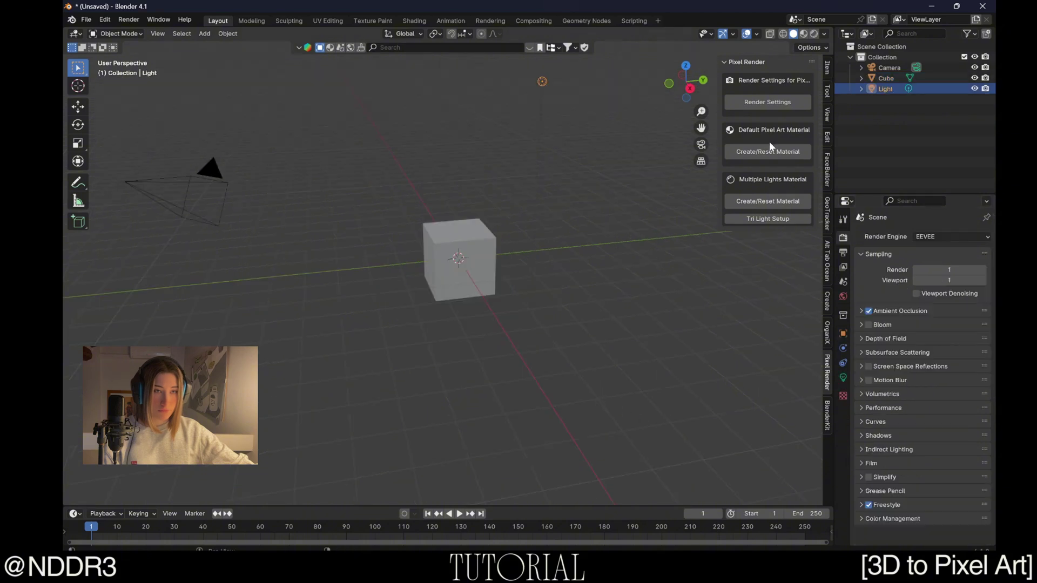
left_click(770, 153)
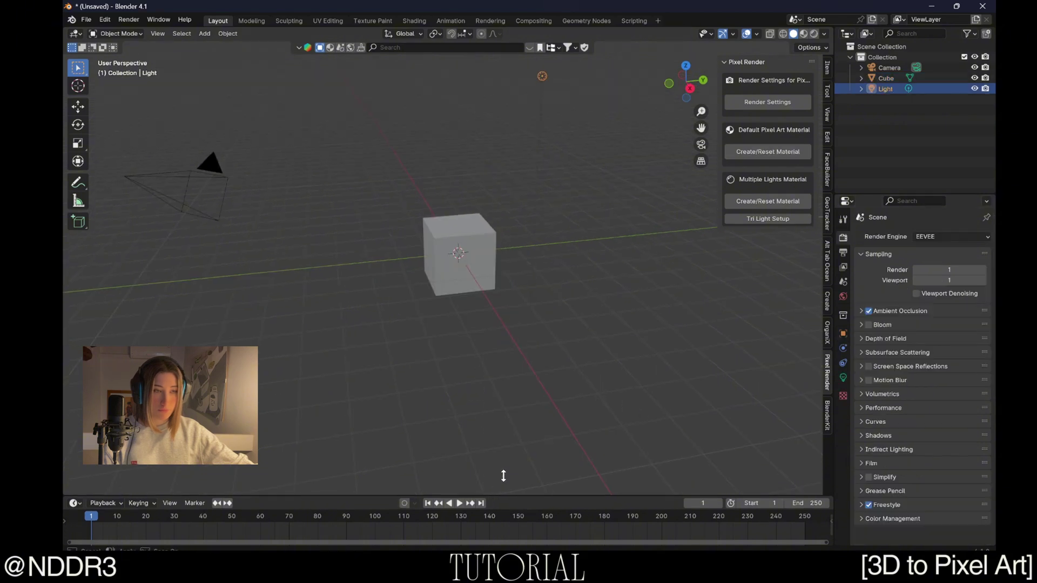
left_click_drag(493, 505, 537, 303)
left_click(75, 312)
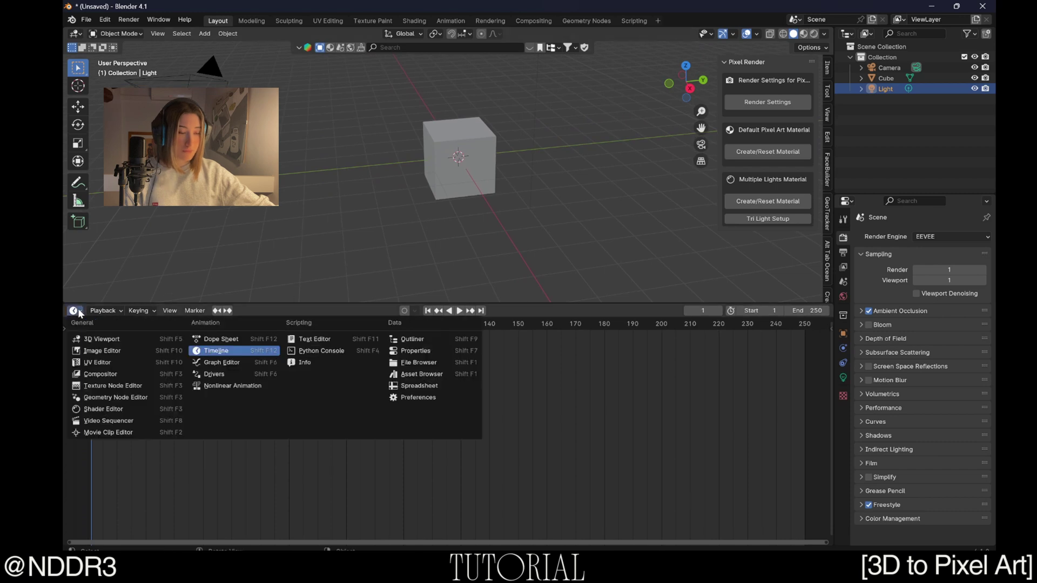
left_click(102, 347)
scroll(542, 430, "up", 3)
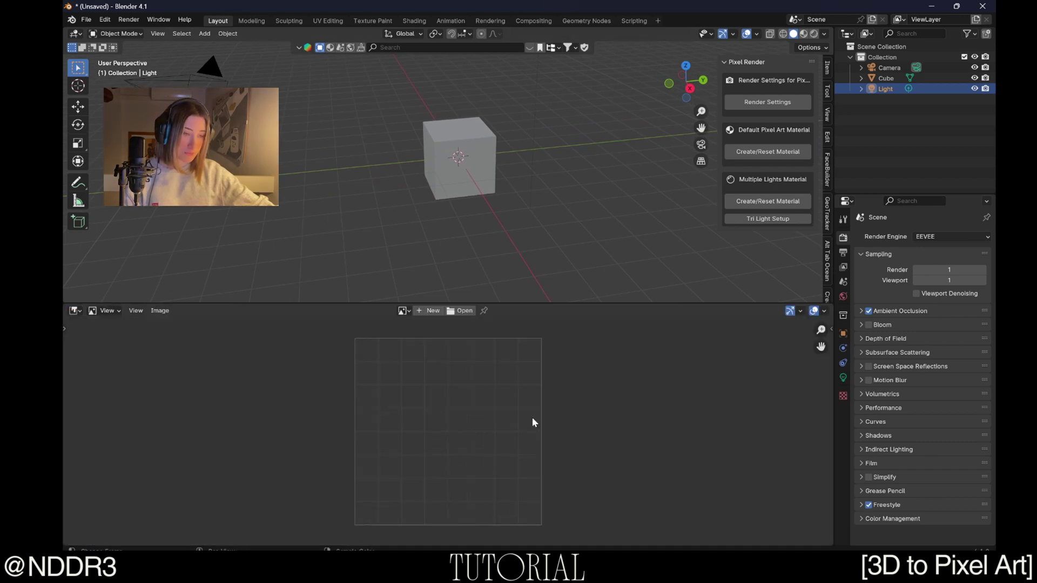
Replace the cube with a smooth-shaded Suzanne monkey head.
left_click(484, 150)
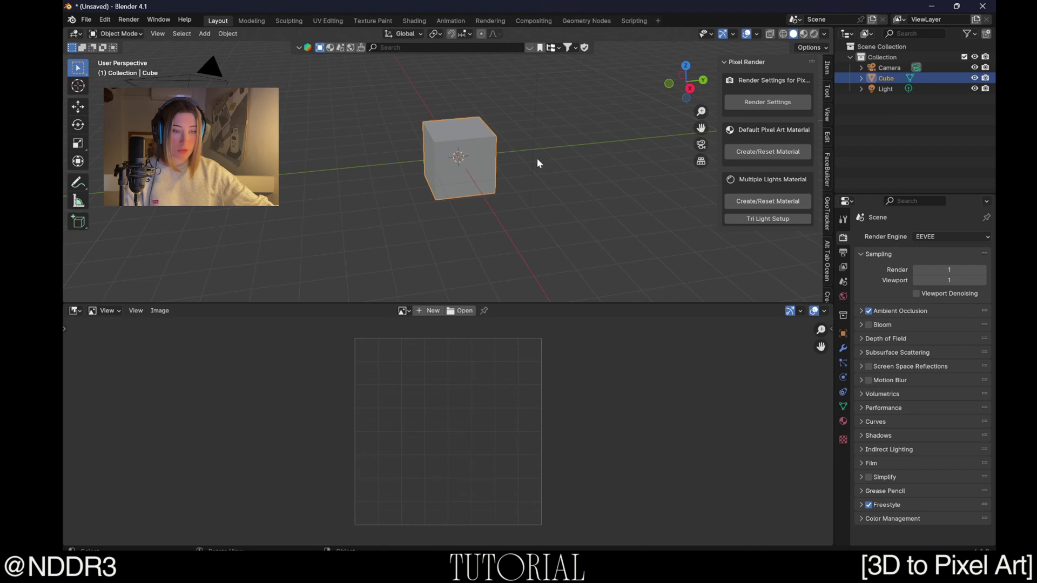
key("x")
left_click(558, 189)
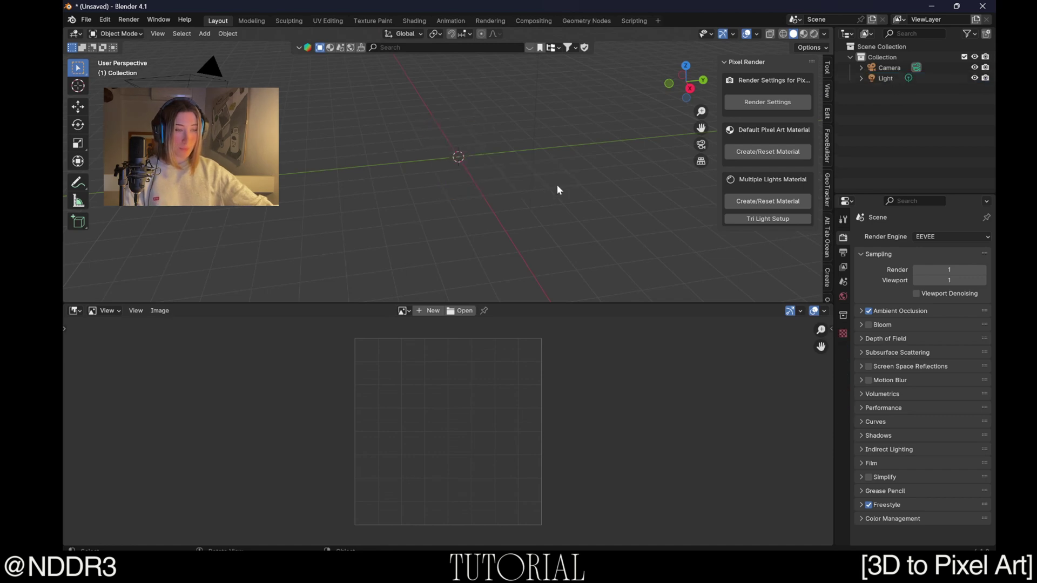
key("shift+a")
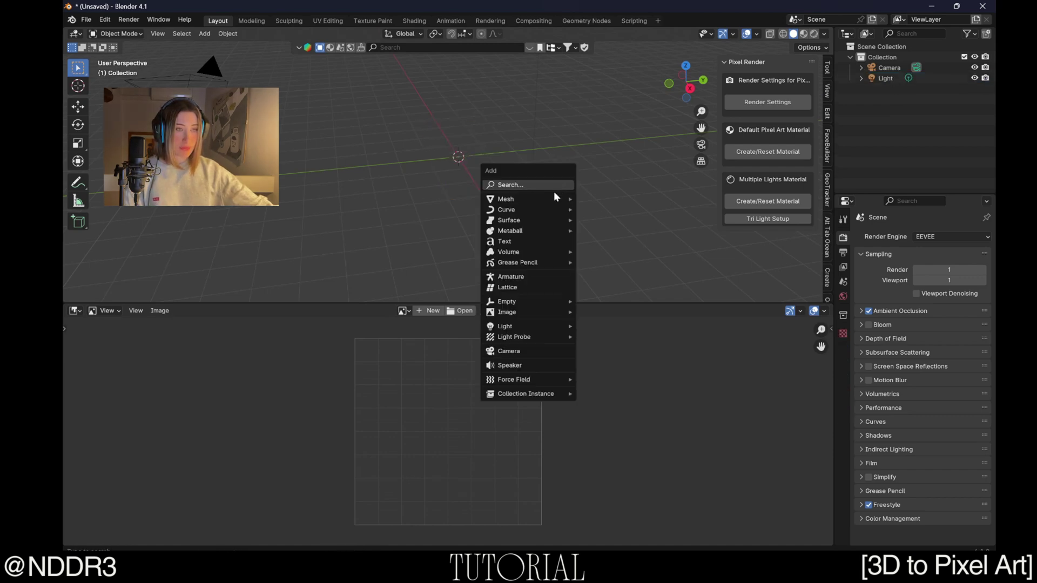
left_click(604, 297)
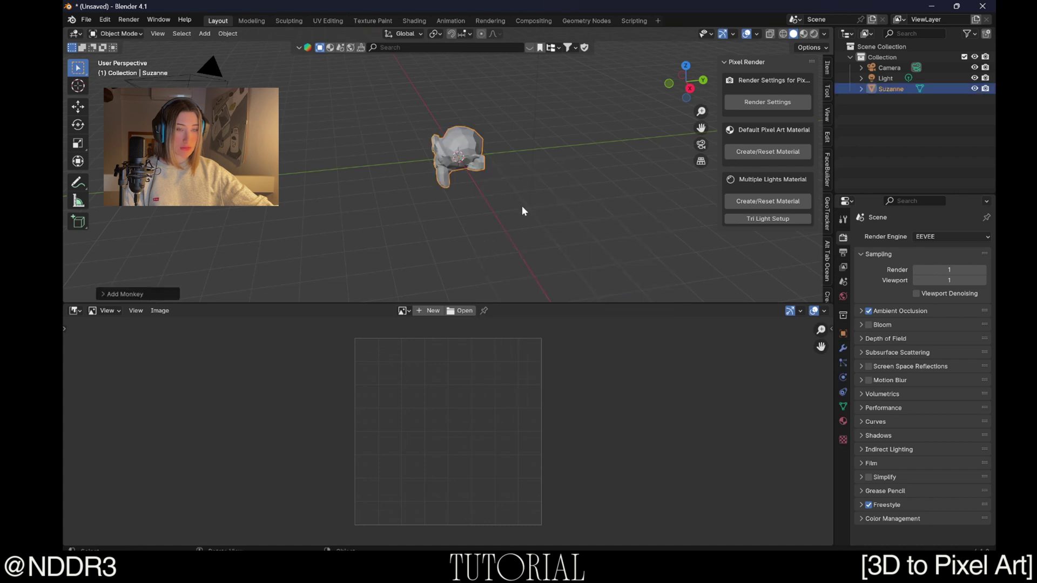
scroll(522, 206, "up", 3)
right_click(471, 114)
left_click(471, 115)
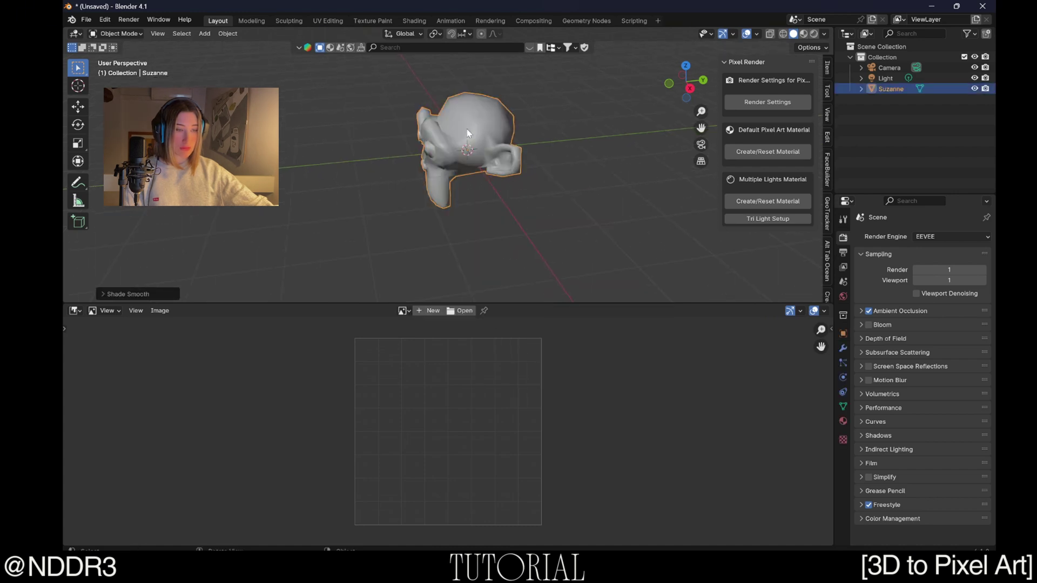
Deselect the monkey and look through the scene camera.
mouse_move(471, 116)
middle_mouse_down()
mouse_move(524, 142)
mouse_move(523, 218)
mouse_move(551, 172)
middle_mouse_up()
scroll(523, 219, "down", 2)
left_click(522, 202)
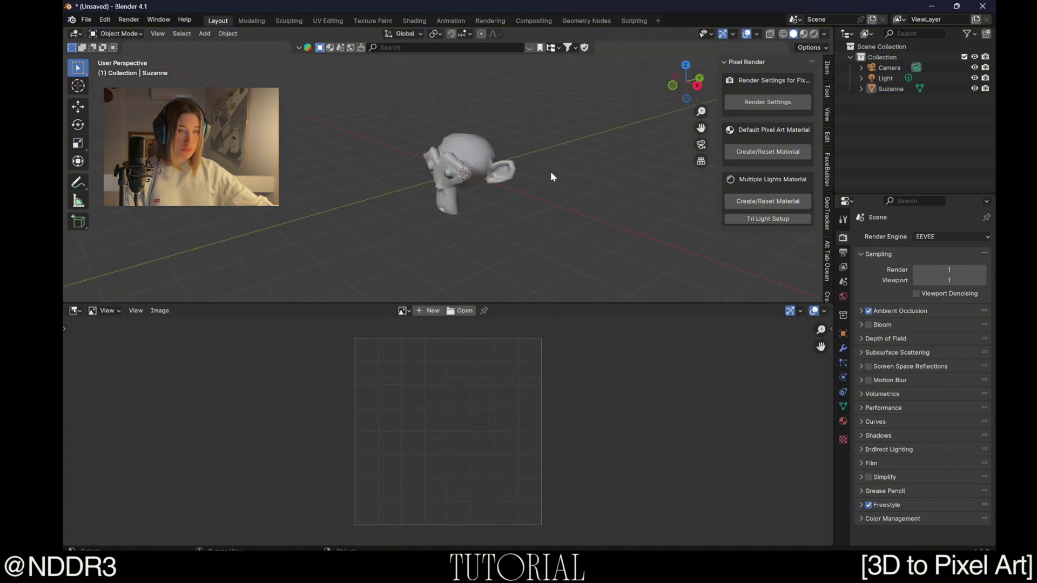
key("KP_0")
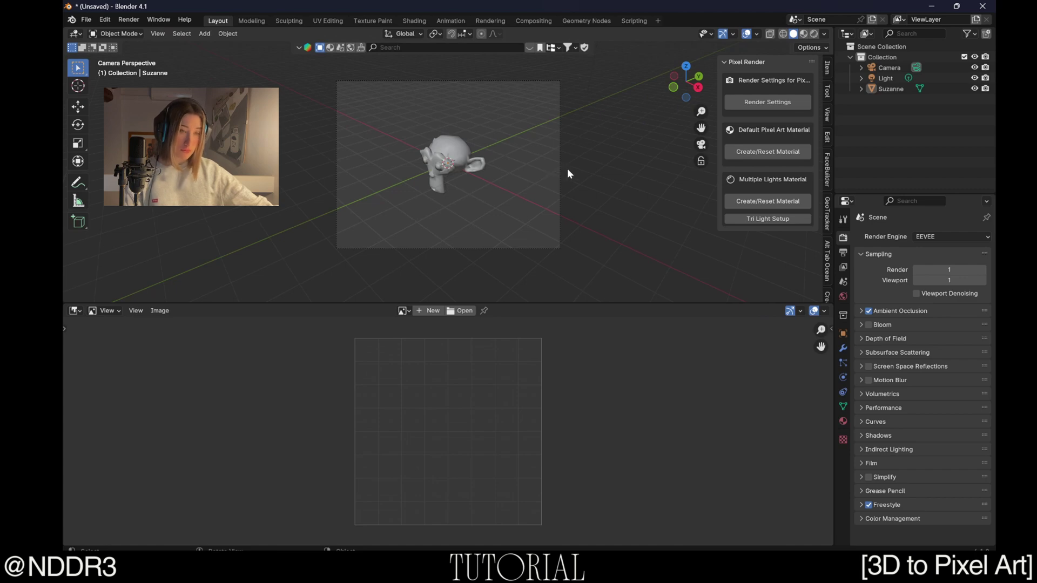
With Lock Camera to View, frame Suzanne closely at a three-quarter angle, then unlock.
left_click(827, 116)
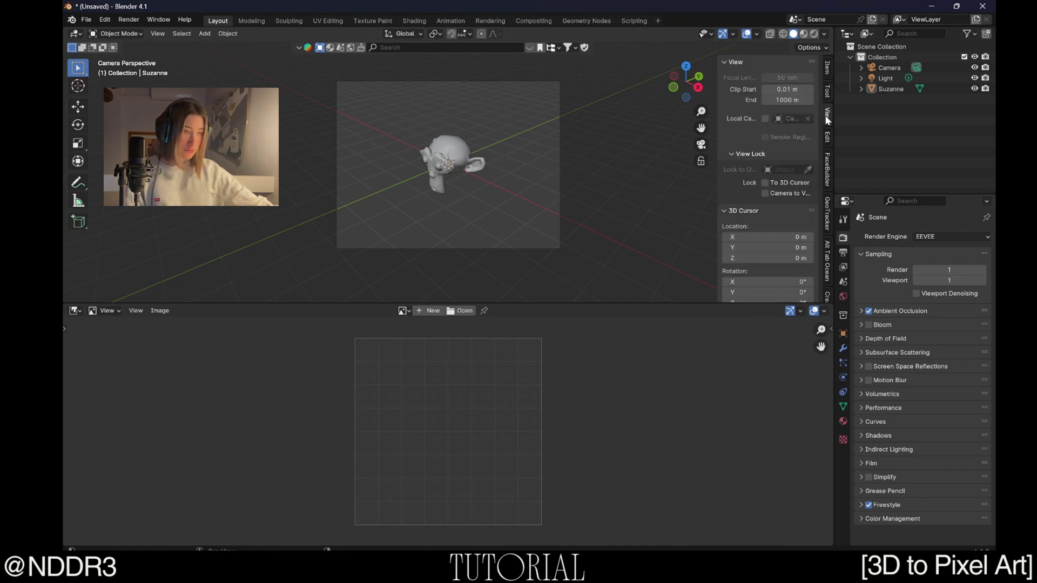
left_click(765, 193)
scroll(465, 176, "up", 3)
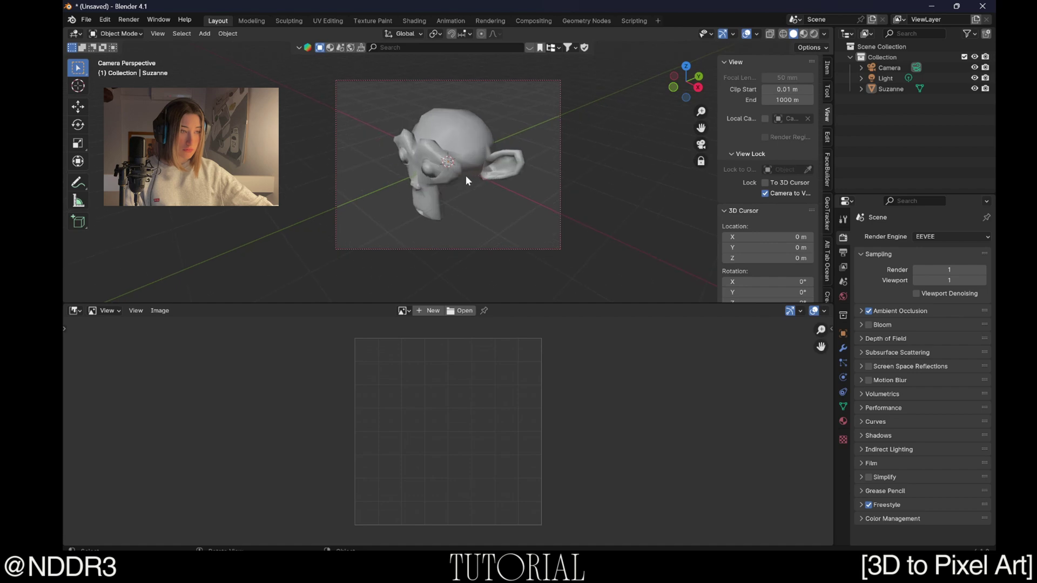
mouse_move(466, 176)
middle_mouse_down()
mouse_move(467, 193)
mouse_move(444, 178)
mouse_move(452, 189)
mouse_move(458, 178)
mouse_move(462, 194)
mouse_move(476, 190)
middle_mouse_up()
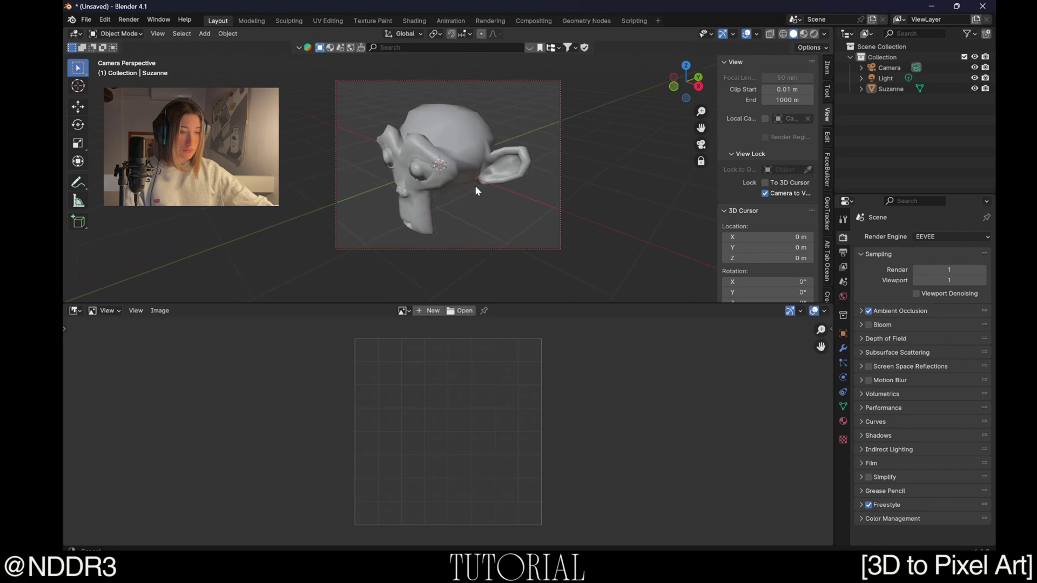
left_click(766, 194)
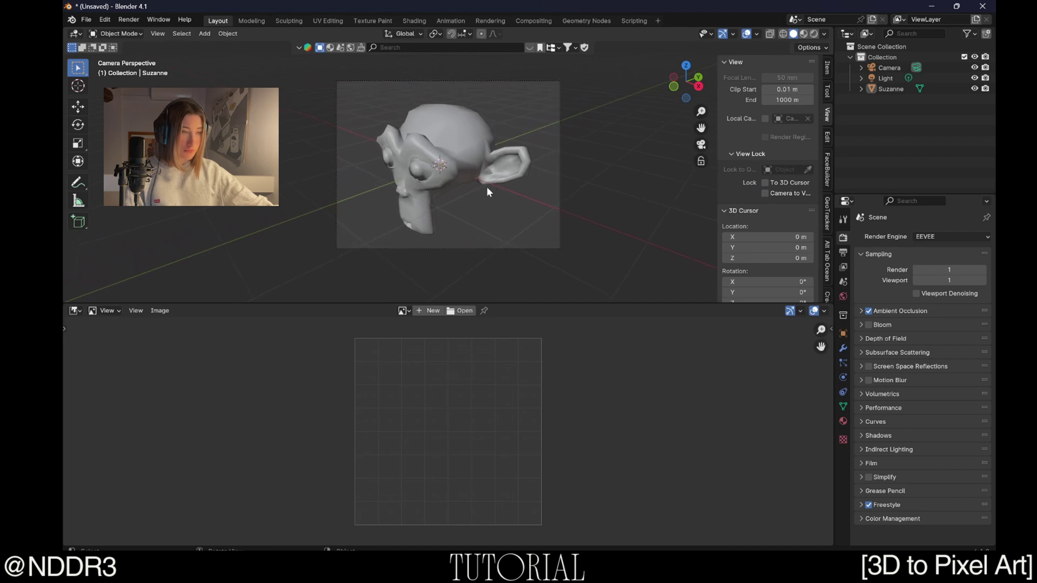
Leave camera view and orbit to see the camera beside Suzanne.
middle_click_drag(501, 180, 501, 173)
scroll(505, 168, "down", 5)
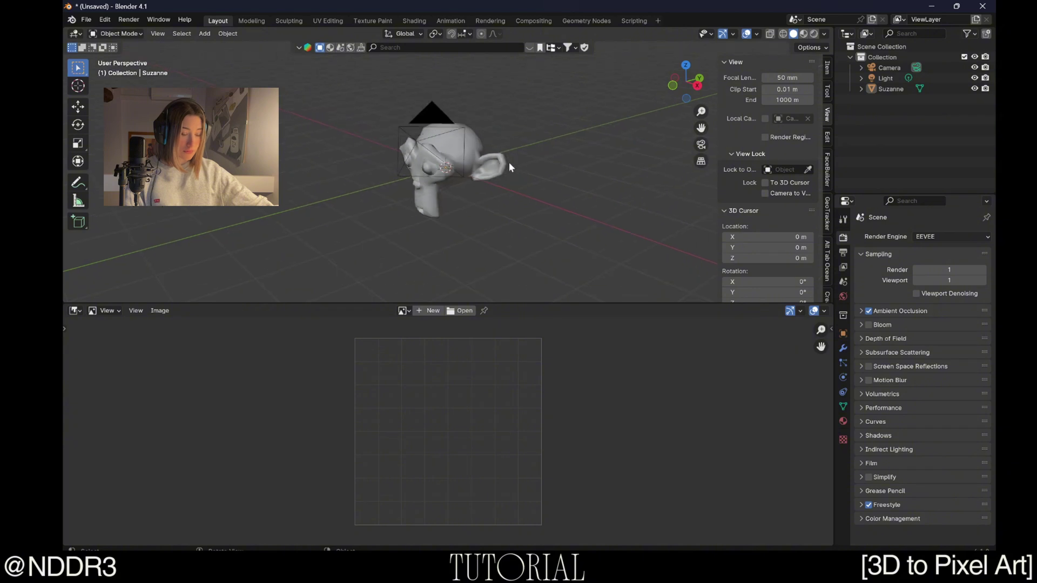
mouse_move(410, 187)
middle_mouse_down()
mouse_move(459, 197)
mouse_move(504, 186)
mouse_move(473, 171)
mouse_move(432, 184)
mouse_move(436, 193)
middle_mouse_up()
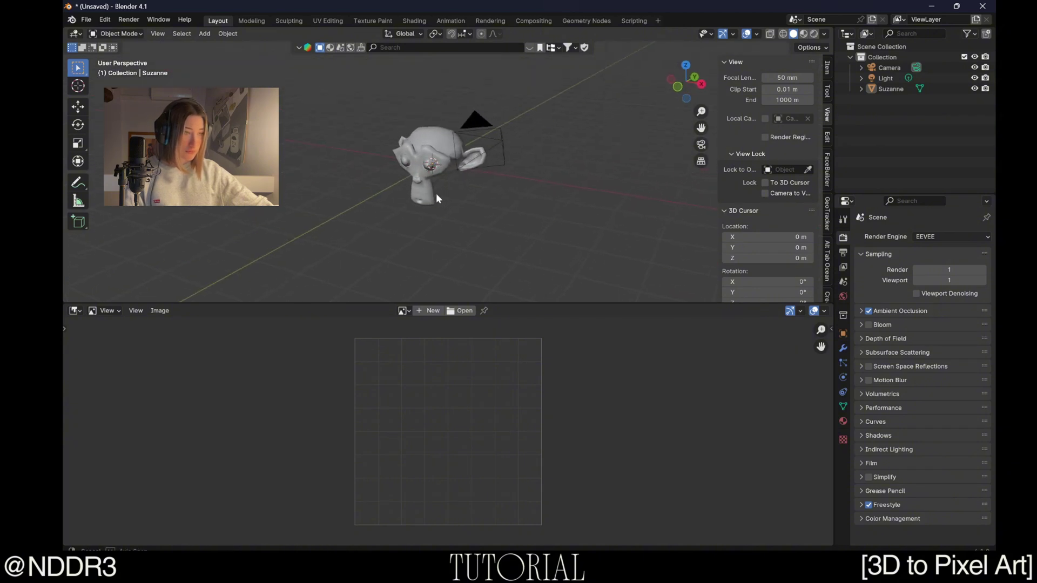
Show the Render Result in the lower image editor.
left_click(405, 311)
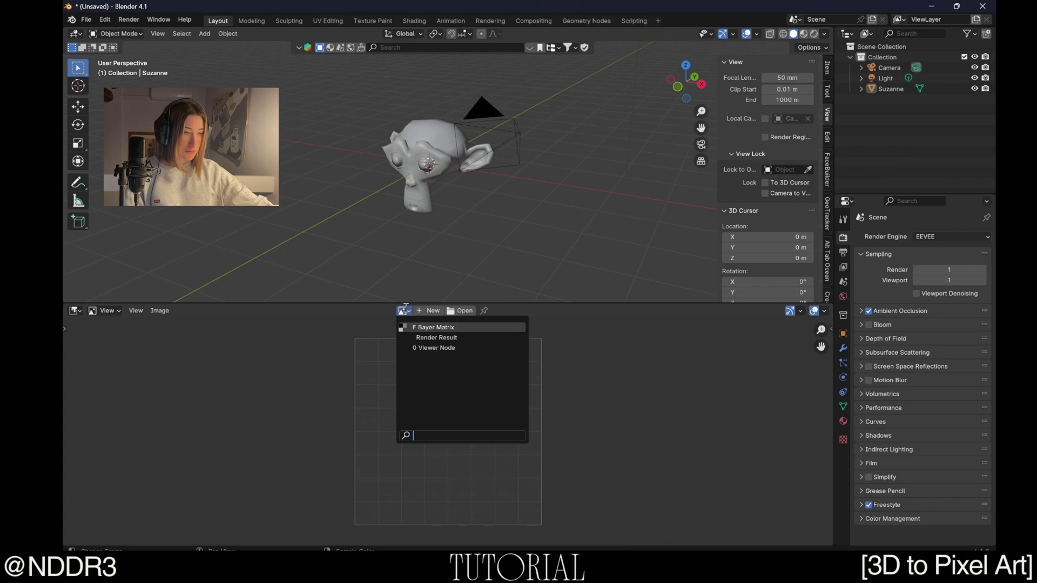
left_click(453, 337)
scroll(463, 438, "up", 2)
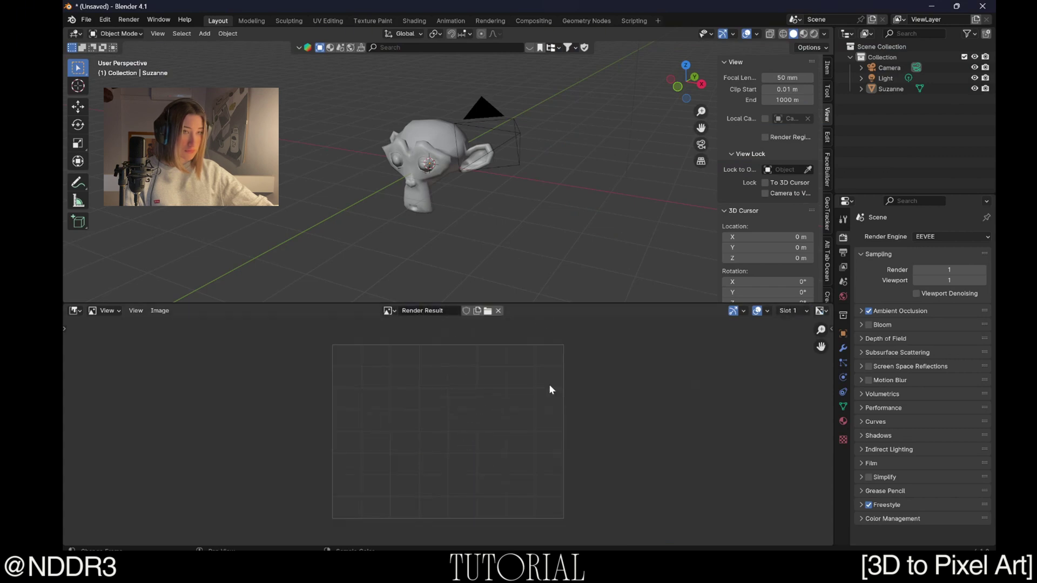
Render the frame and inspect the outlined pixelated Suzanne full screen before closing it.
left_click(130, 20)
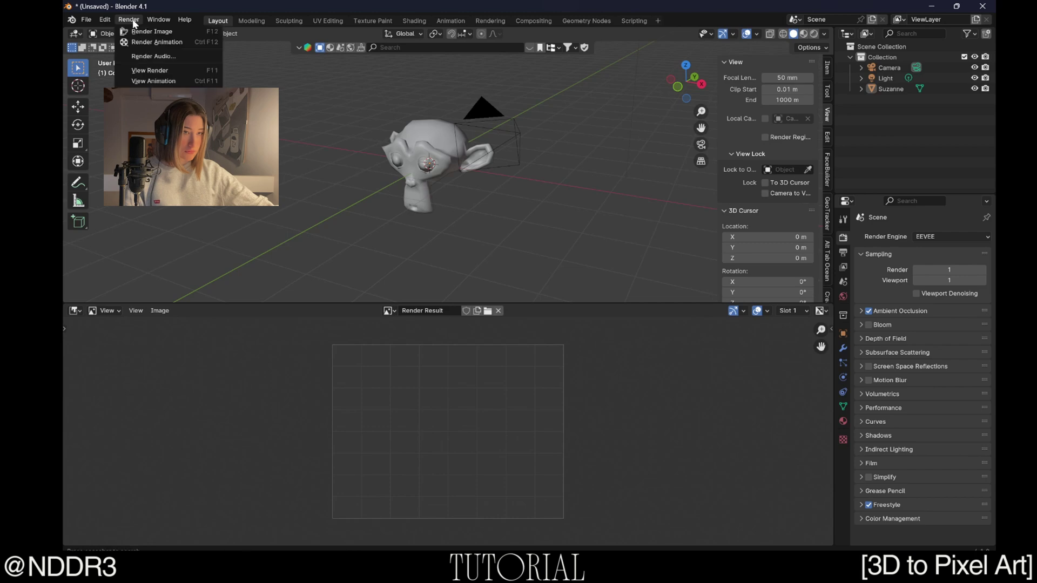
left_click(140, 31)
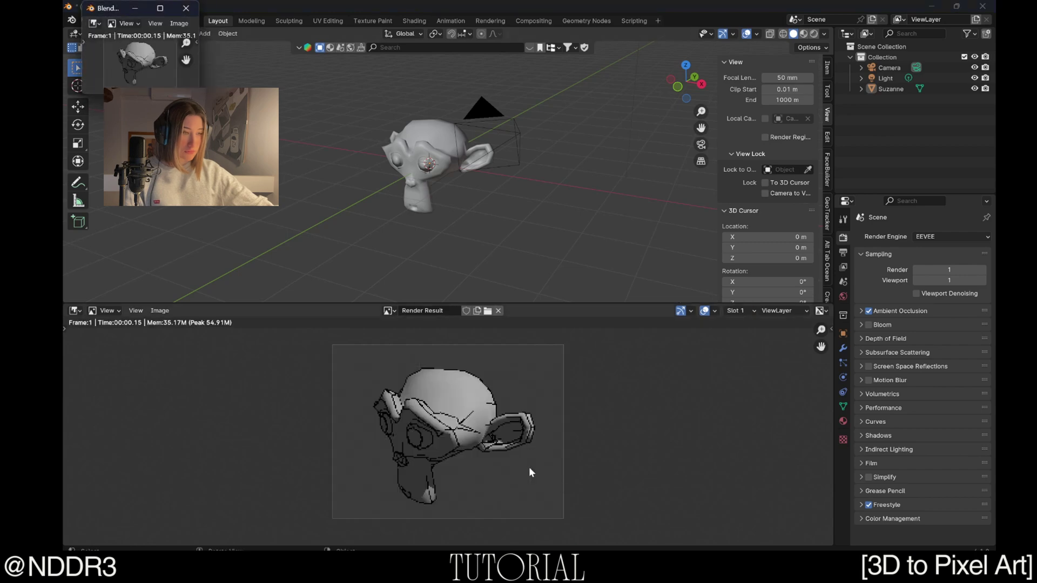
scroll(493, 454, "up", 2)
scroll(487, 451, "down", 1)
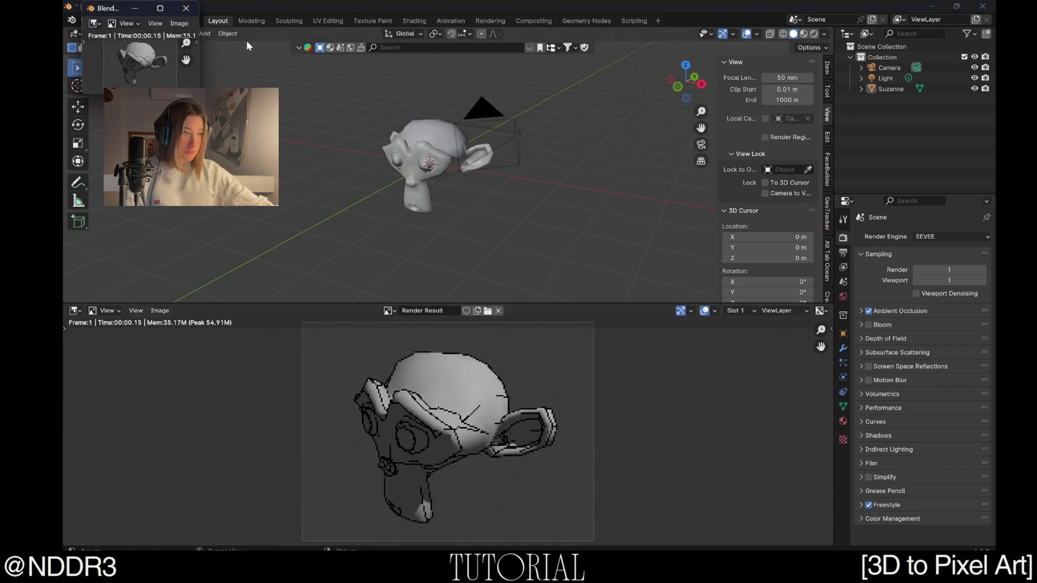
left_click(155, 8)
scroll(649, 322, "up", 4)
scroll(649, 323, "up", 4)
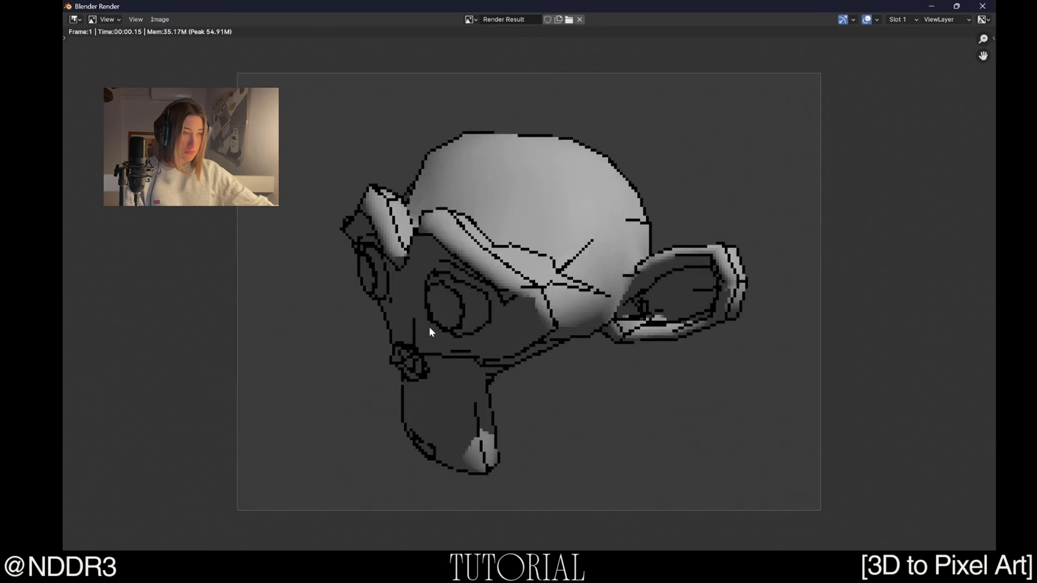
left_click(985, 6)
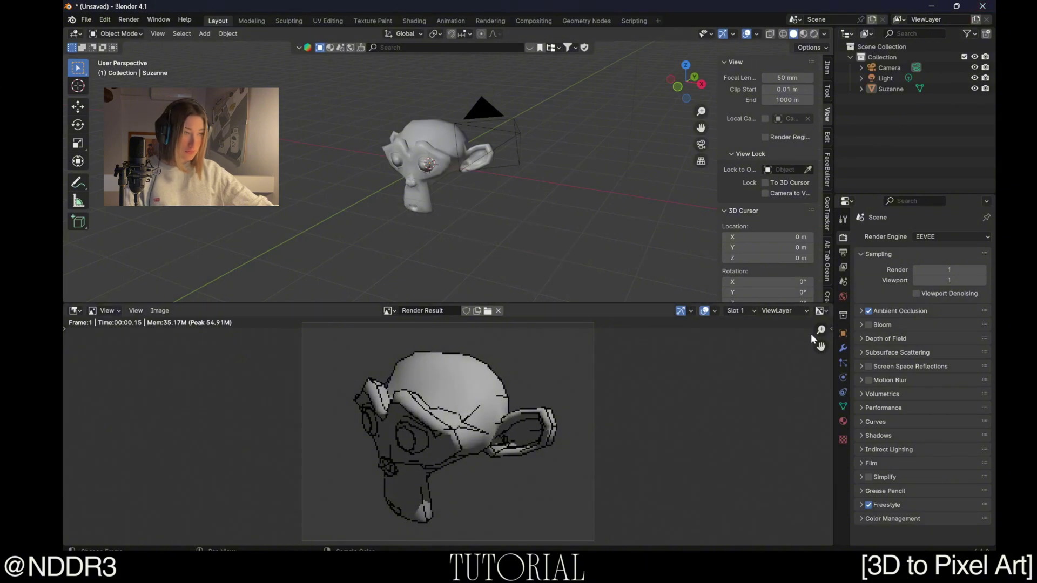
Split the lower area into a Shader Editor and assign the PixelArt_Simple material to Suzanne.
left_click_drag(830, 307, 477, 329)
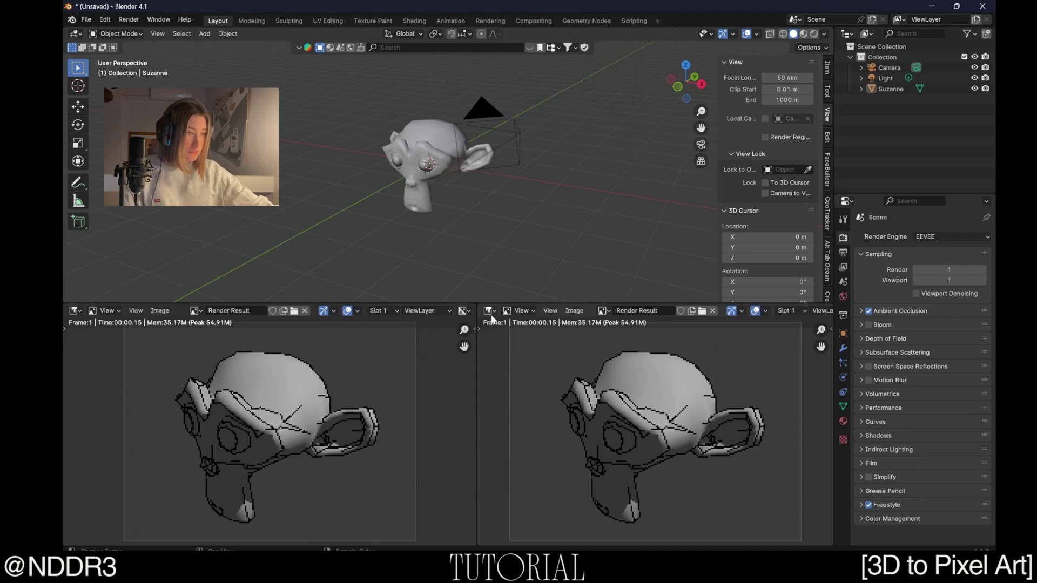
left_click(490, 312)
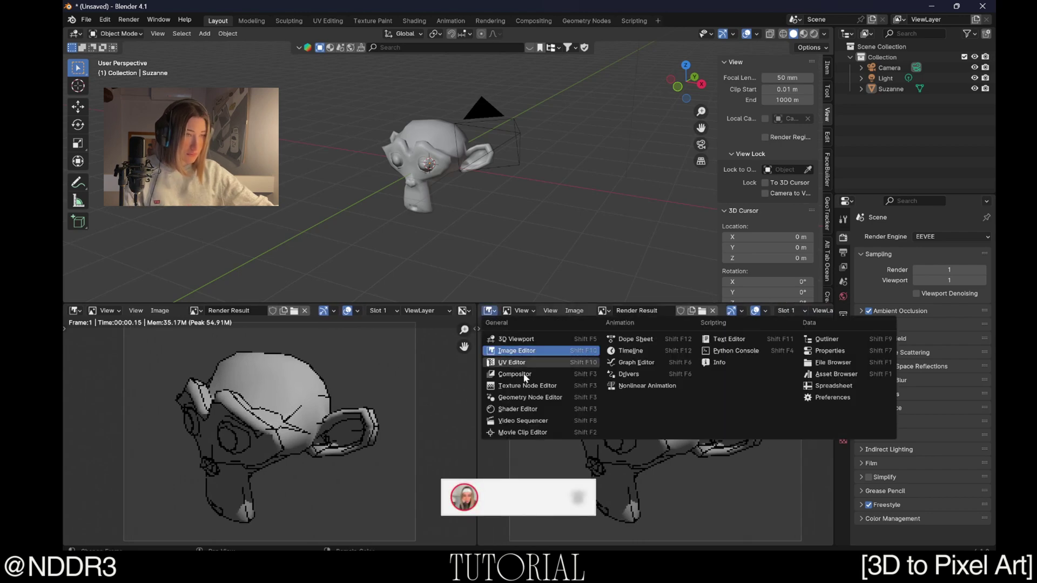
left_click(533, 410)
left_click(702, 311)
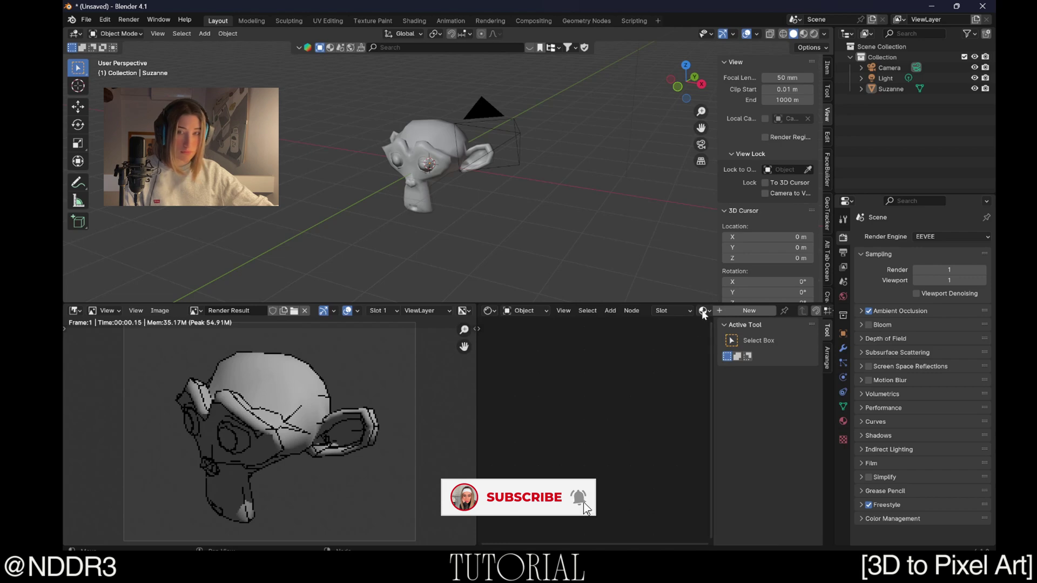
left_click(741, 344)
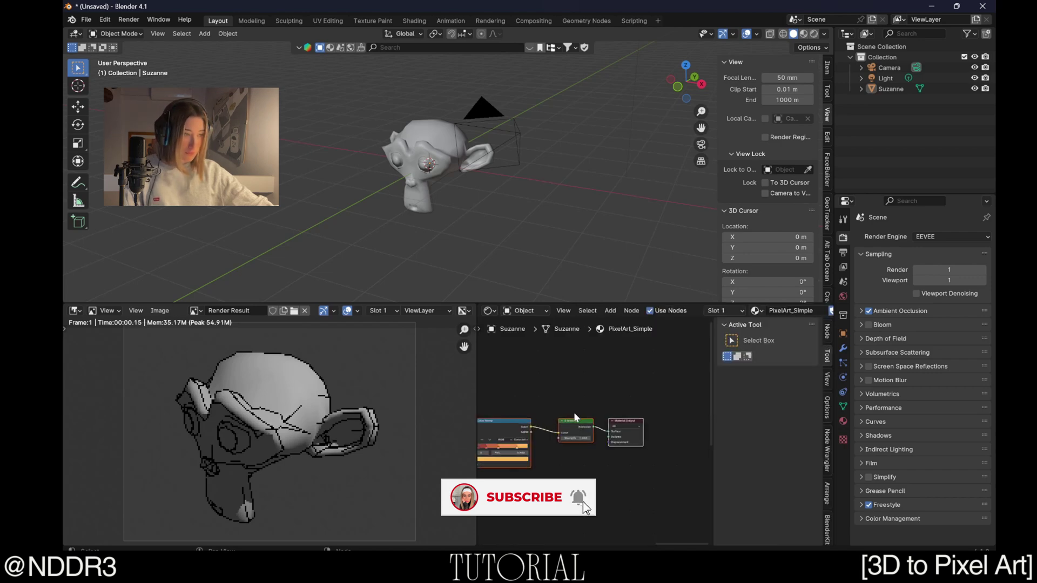
Widen the node editor to show the Shader to RGB, Soft Light and Color Ramp chain.
scroll(594, 432, "up", 2)
scroll(644, 399, "up", 1)
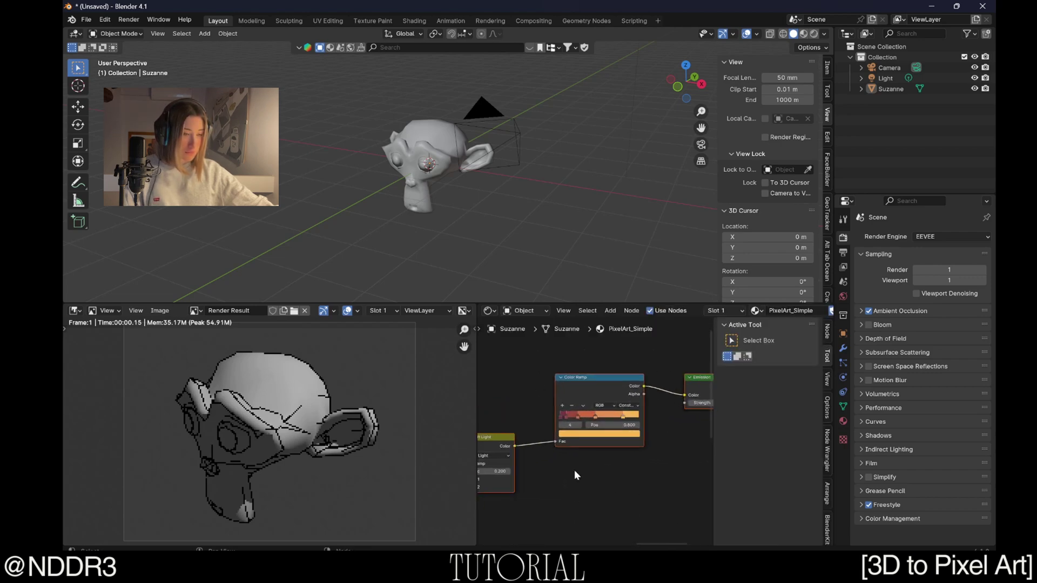
left_click_drag(476, 407, 352, 407)
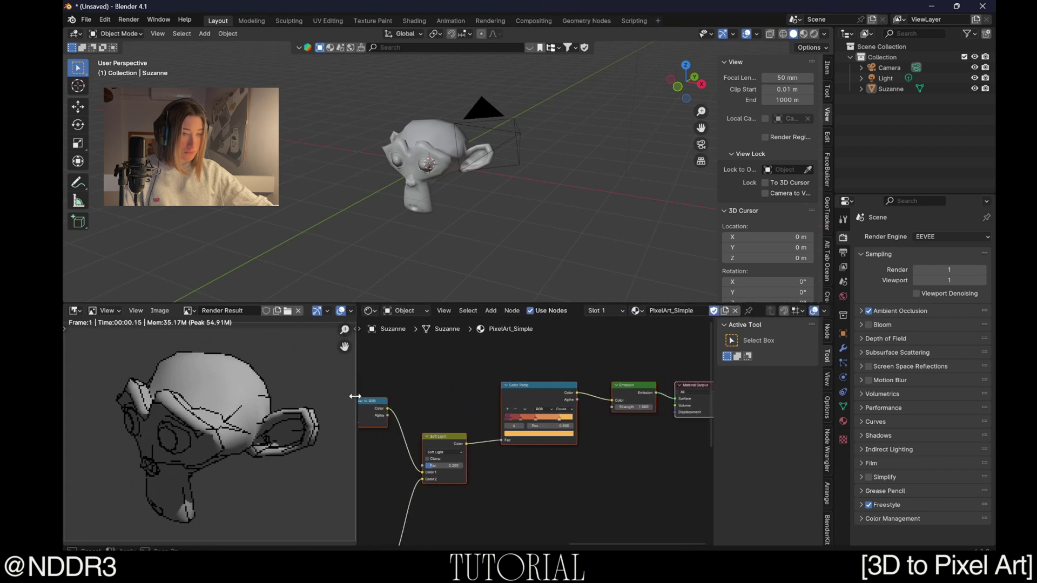
mouse_move(474, 425)
middle_mouse_down()
mouse_move(489, 442)
mouse_move(563, 420)
middle_mouse_up()
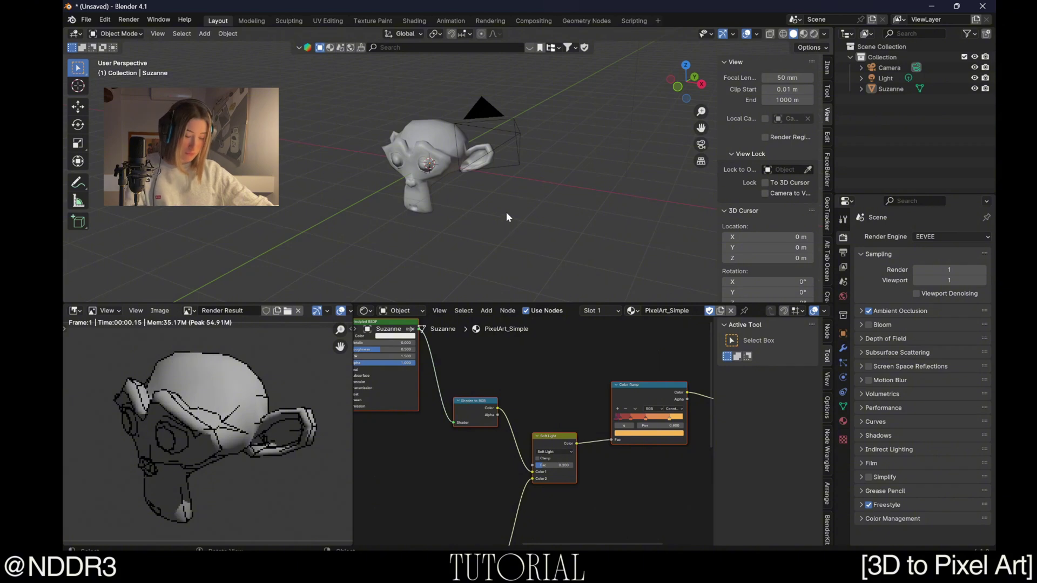
Render Suzanne with the new material and inspect the orange-magenta pixel art full size.
key("F12")
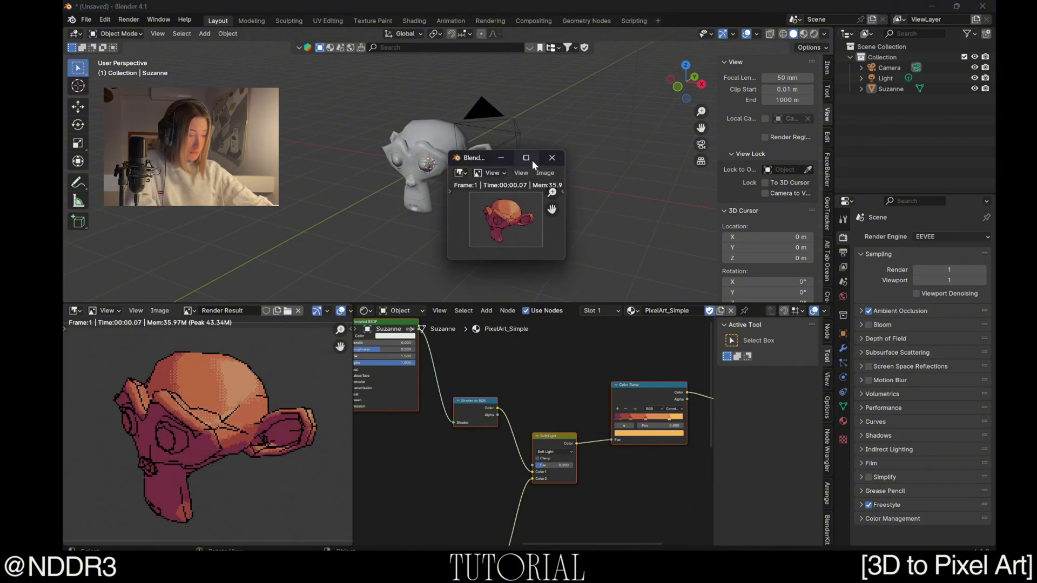
left_click(533, 160)
scroll(564, 335, "up", 6)
scroll(540, 303, "up", 2)
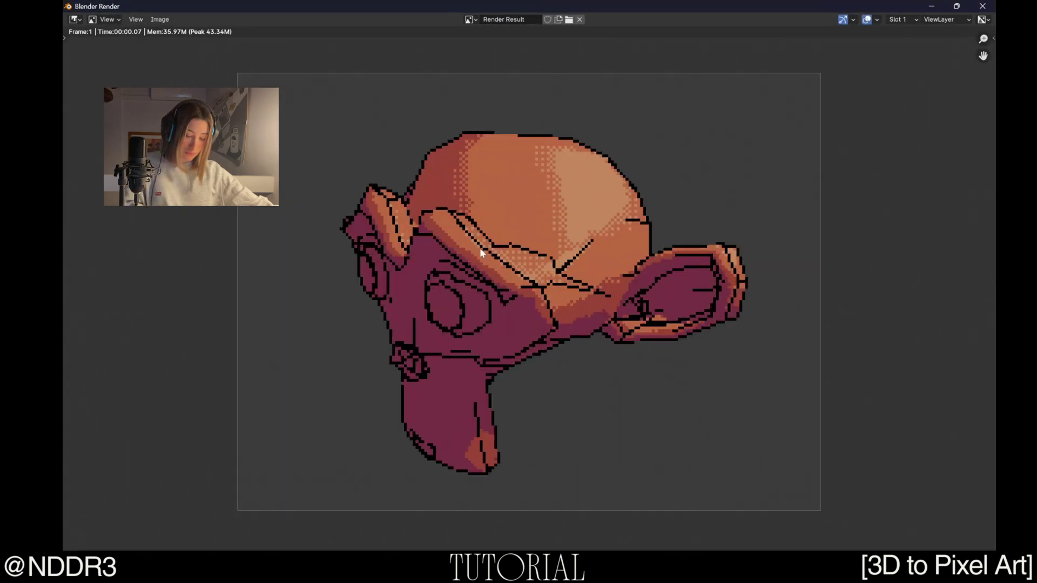
left_click(983, 6)
Pan and zoom the node editor to the Soft Light node.
scroll(229, 440, "up", 2)
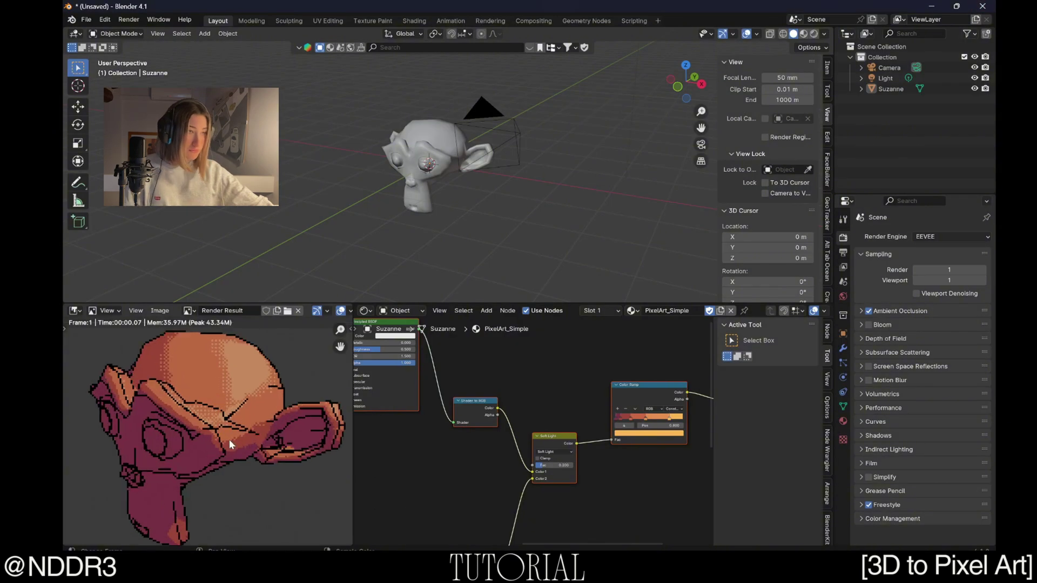
scroll(182, 428, "up", 3)
scroll(183, 428, "down", 3)
scroll(190, 417, "down", 2)
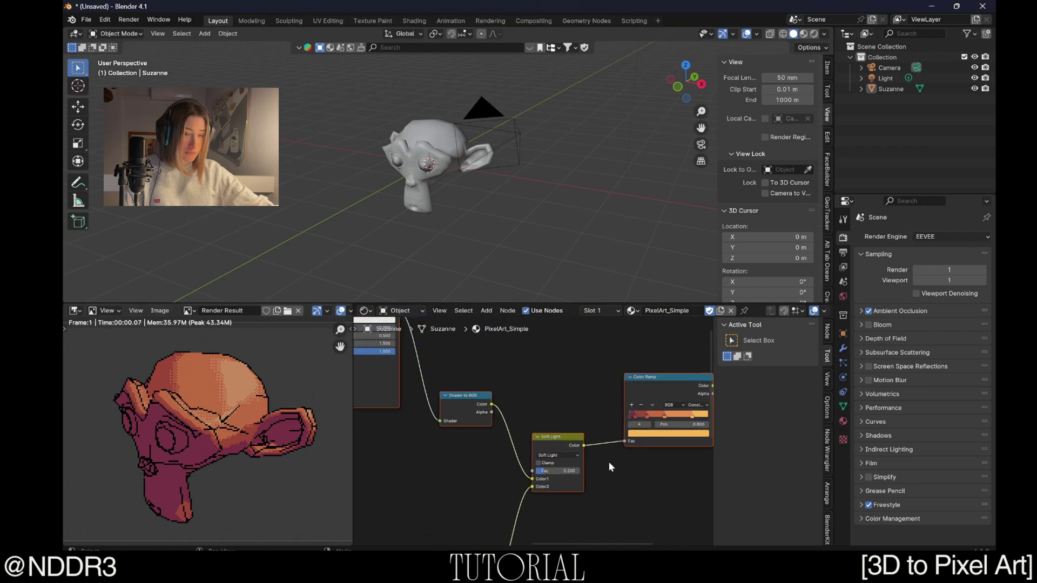
mouse_move(608, 461)
middle_mouse_down()
mouse_move(355, 374)
mouse_move(518, 324)
middle_mouse_up()
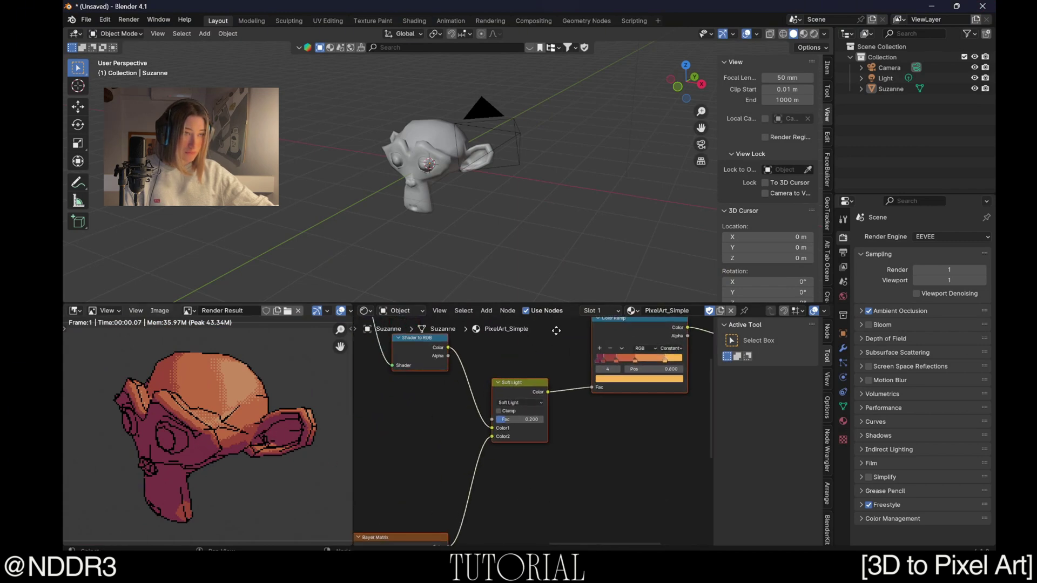
scroll(524, 420, "up", 2)
scroll(523, 432, "up", 2)
Set the Soft Light node's Fac to 0.8.
scroll(513, 447, "up", 1)
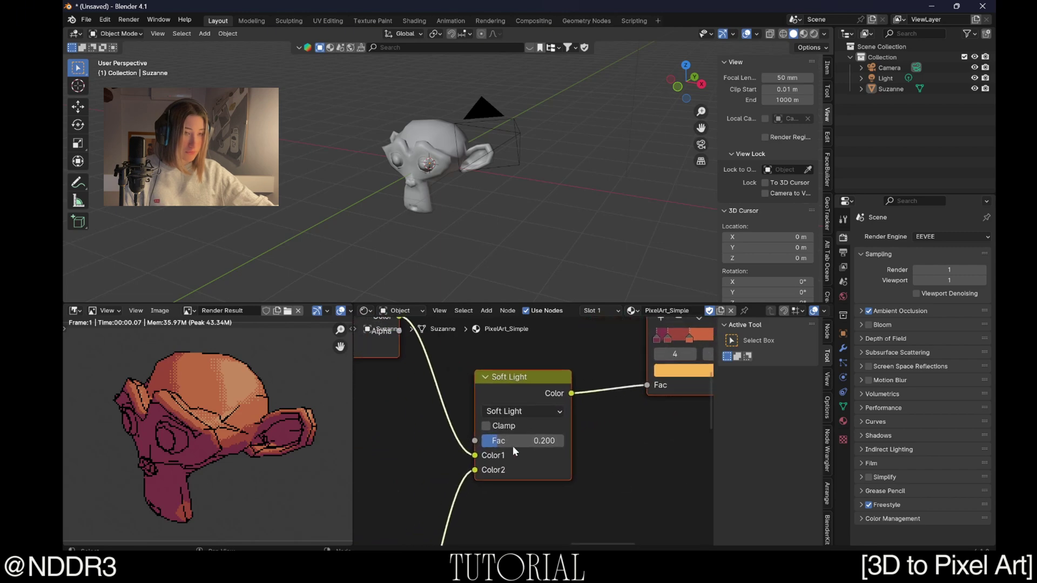
left_click(524, 440)
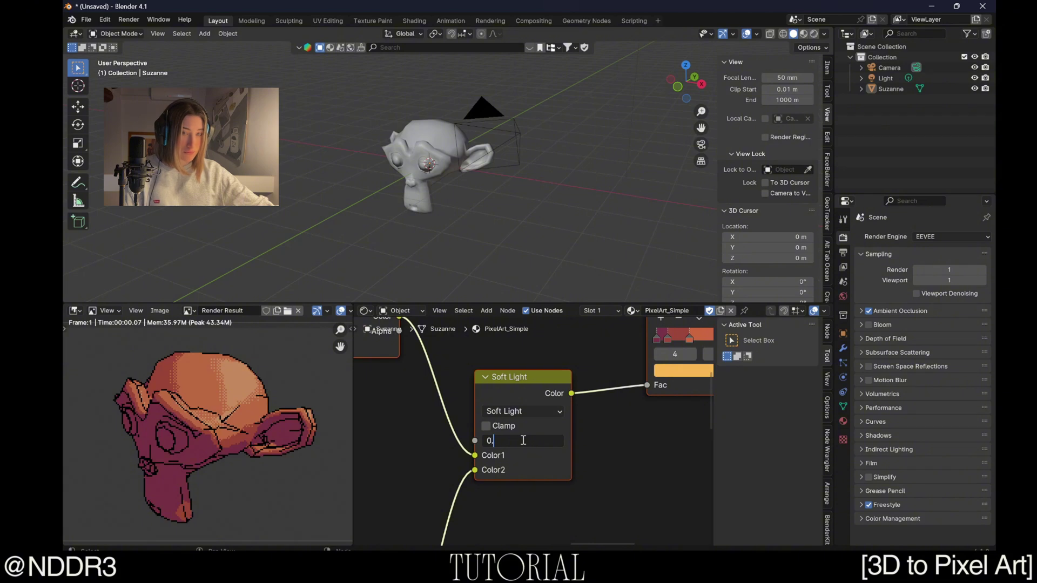
type("8")
key("Return")
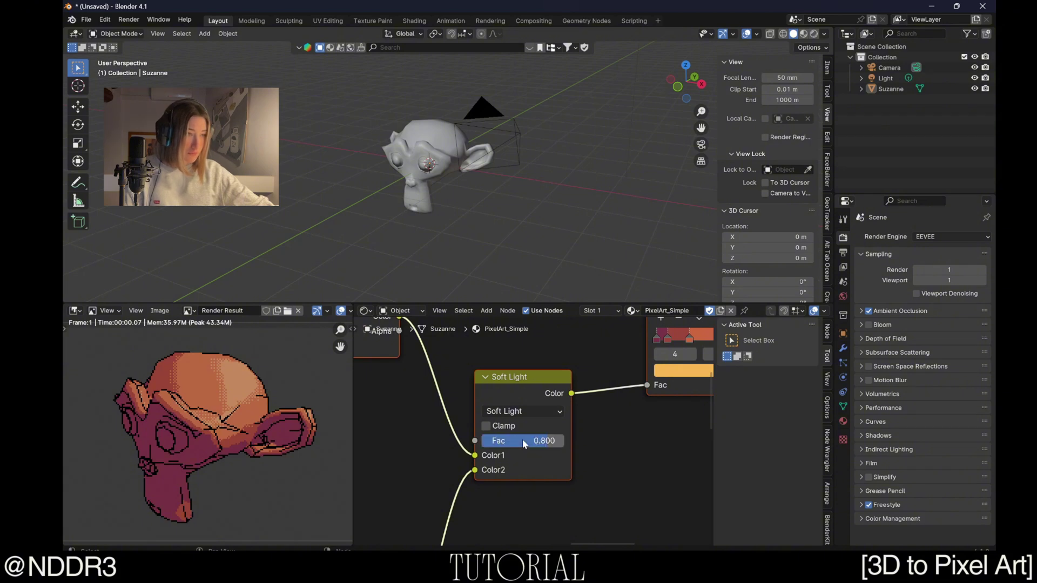
Re-render Suzanne and inspect the stronger dithered shading at full size.
key("F12")
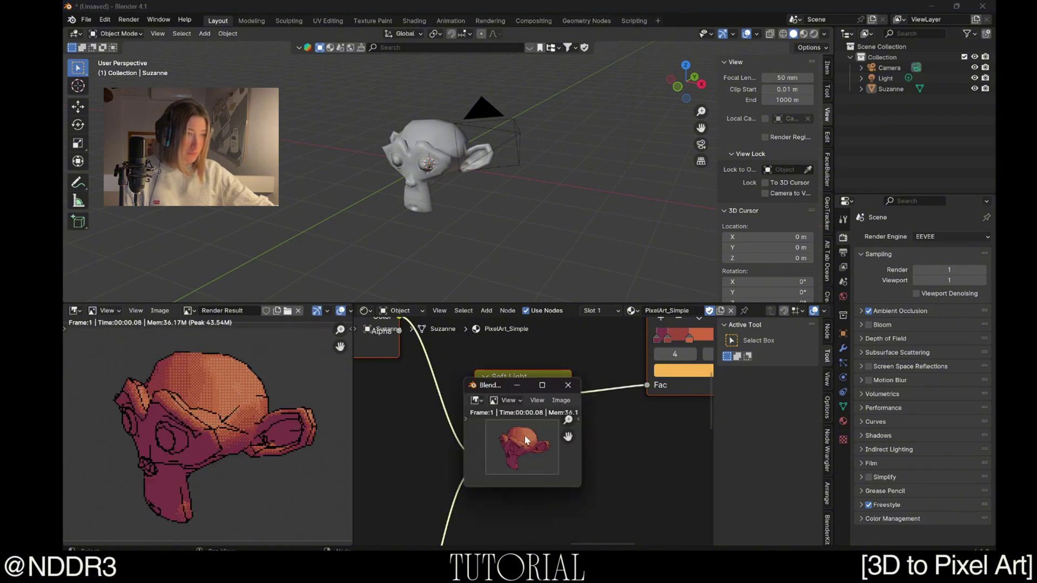
left_click(543, 385)
scroll(537, 386, "up", 5)
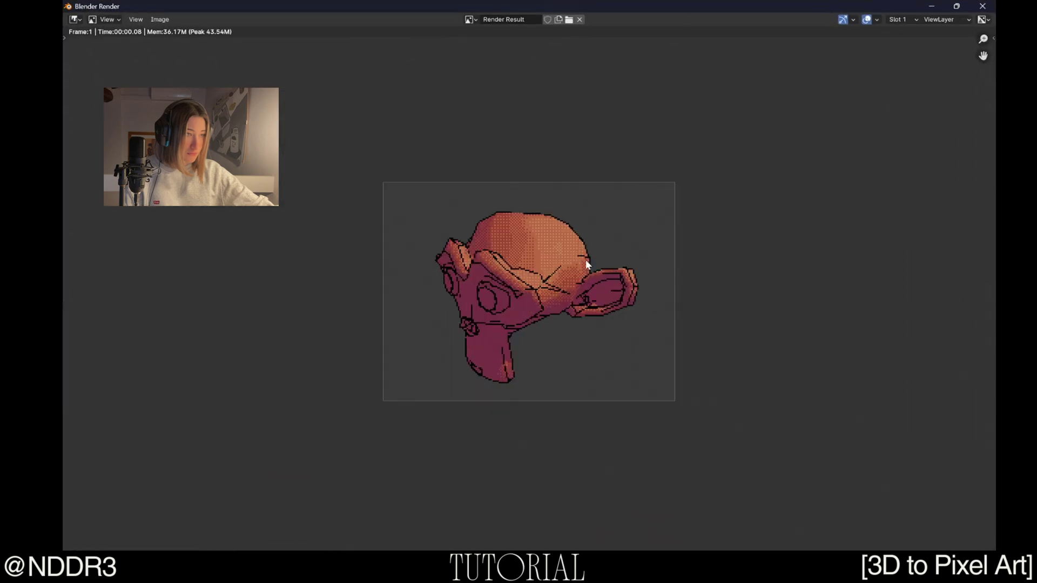
scroll(586, 259, "up", 4)
scroll(585, 343, "up", 3)
scroll(585, 344, "down", 6)
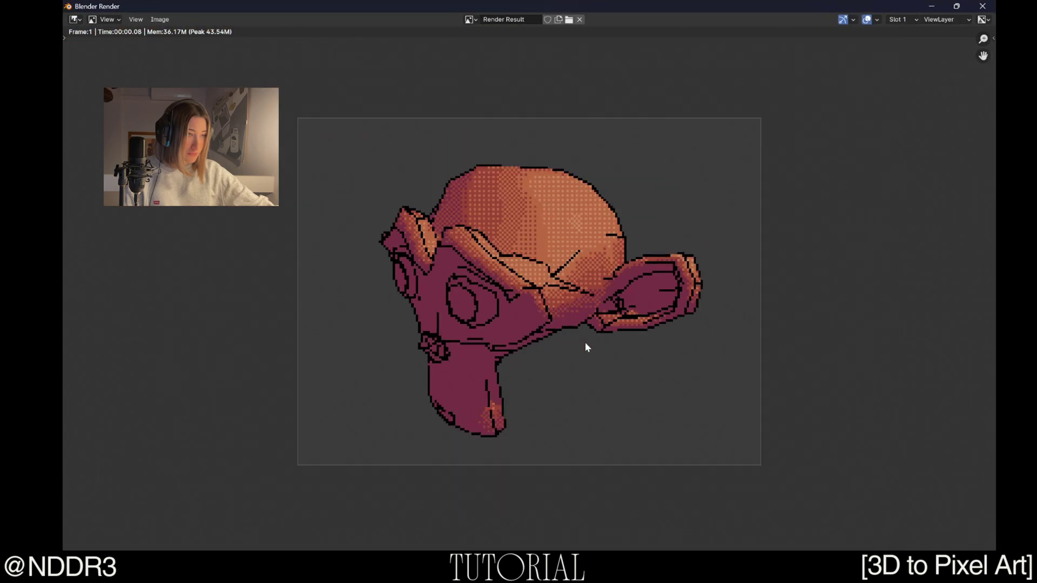
left_click(982, 6)
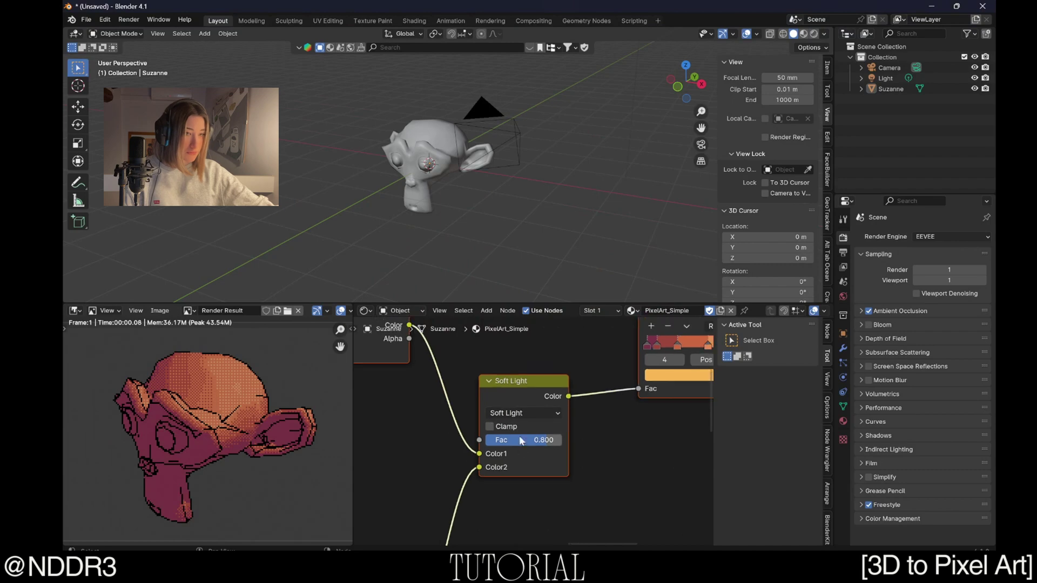
Centre the Color Ramp node and select its first, dark red stop.
middle_click_drag(530, 377, 412, 482)
middle_click_drag(540, 454, 570, 518)
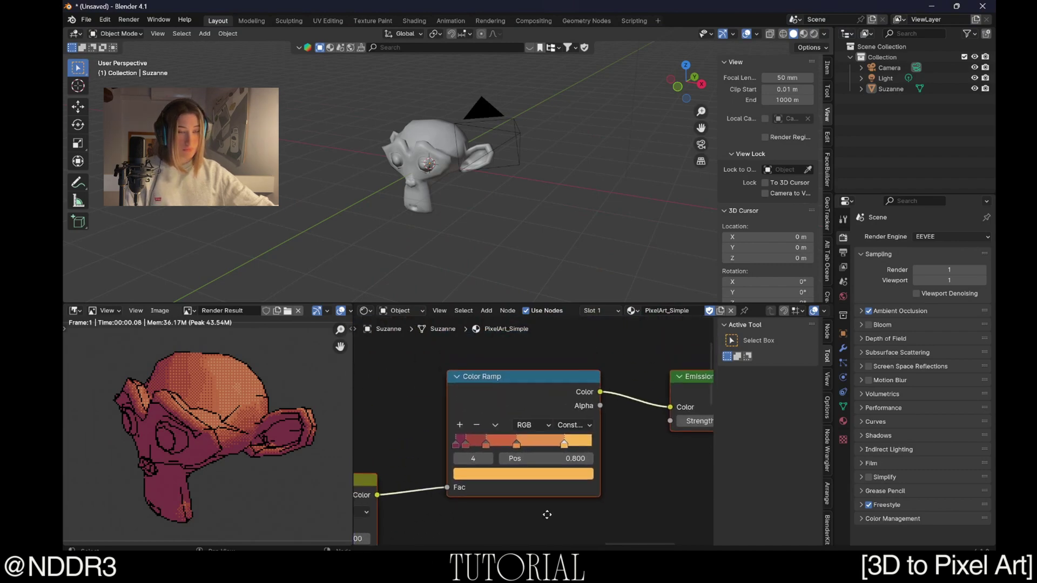
scroll(560, 404, "down", 1)
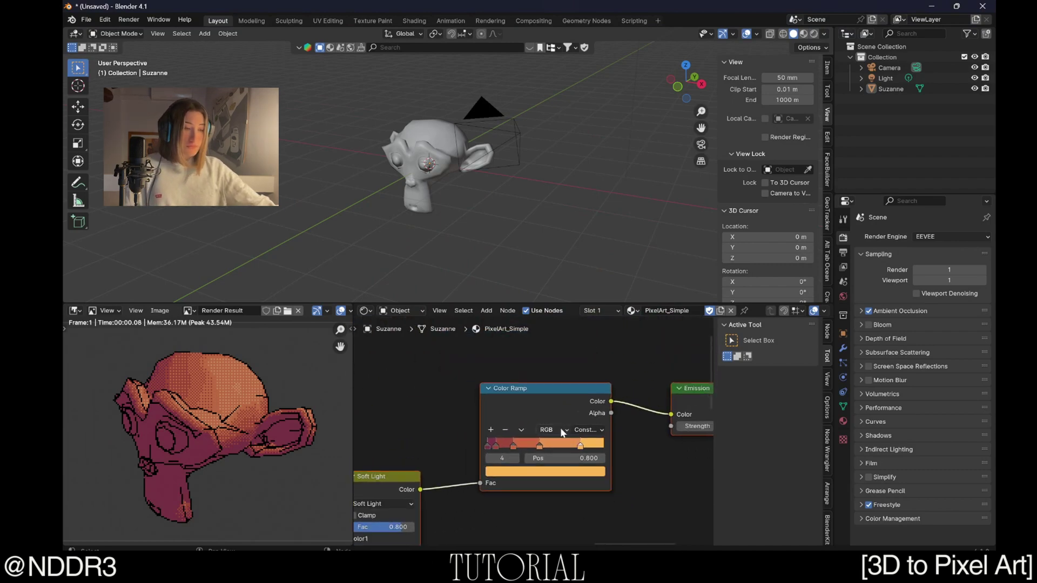
left_click(488, 444)
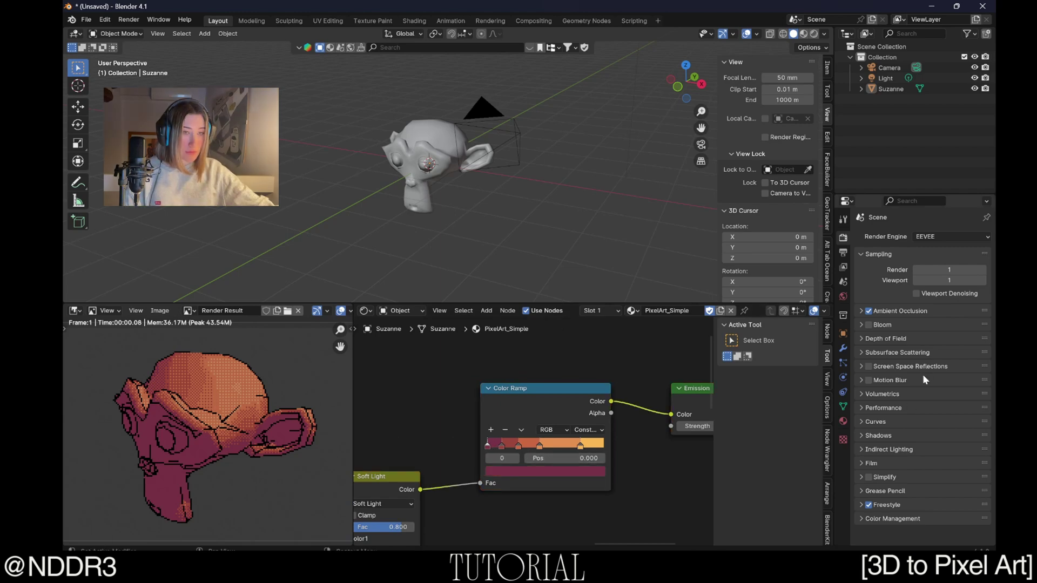
Set Freestyle line thickness to 0.6 px and render a test preview.
left_click(862, 506)
scroll(906, 478, "down", 1)
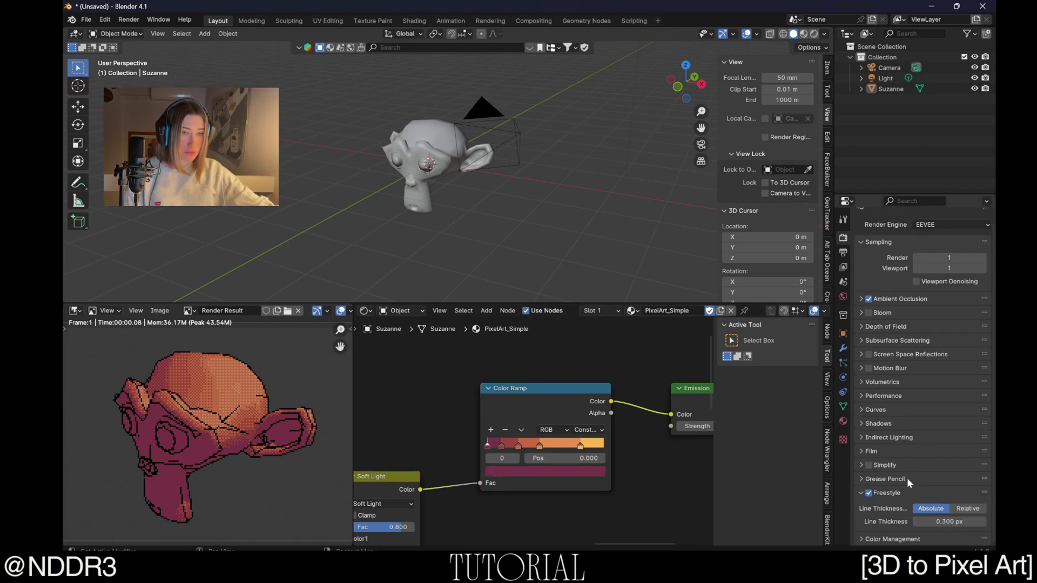
left_click(942, 522)
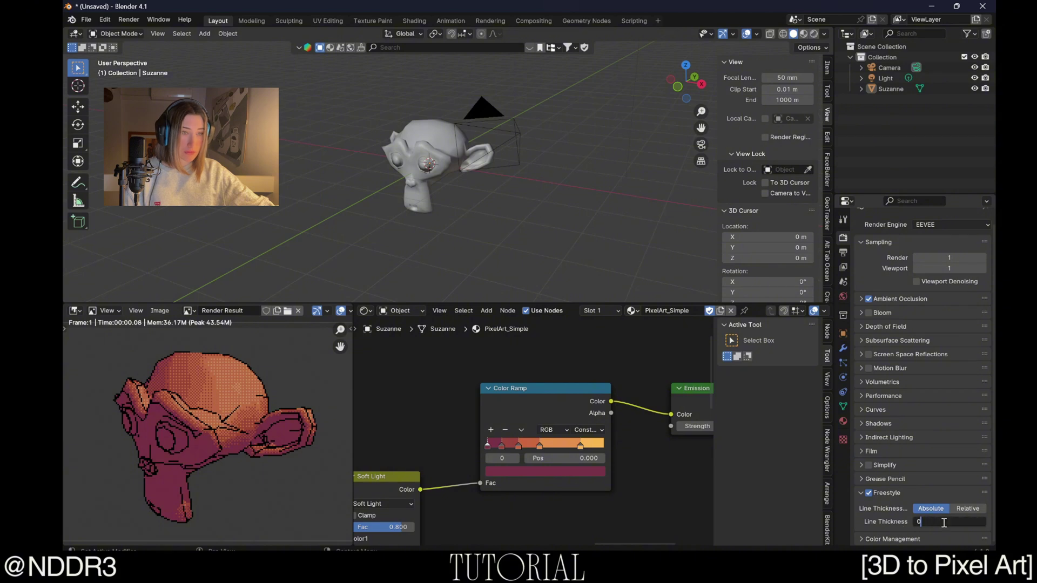
type(".6")
key("Return")
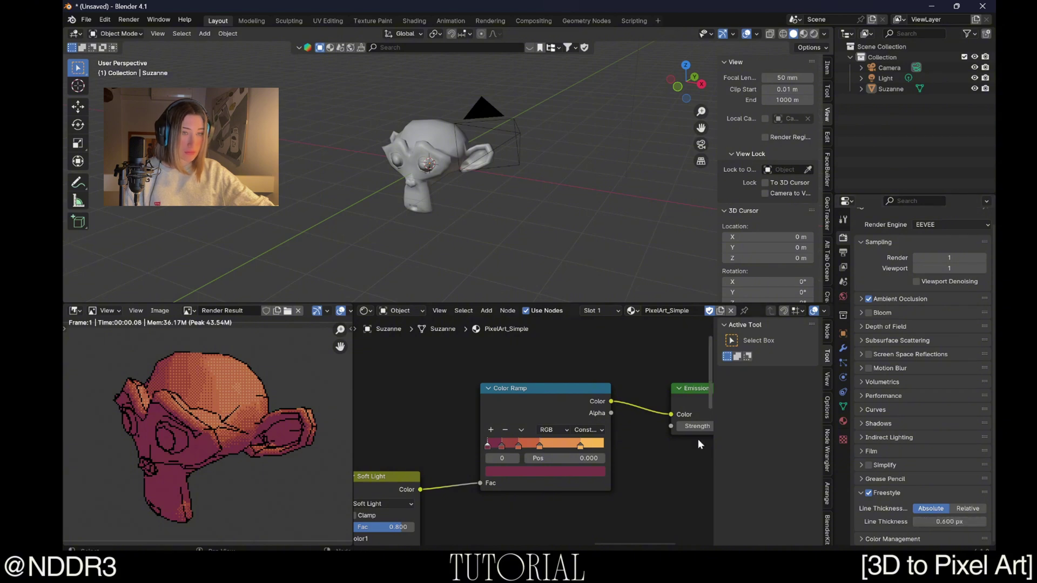
key("F12")
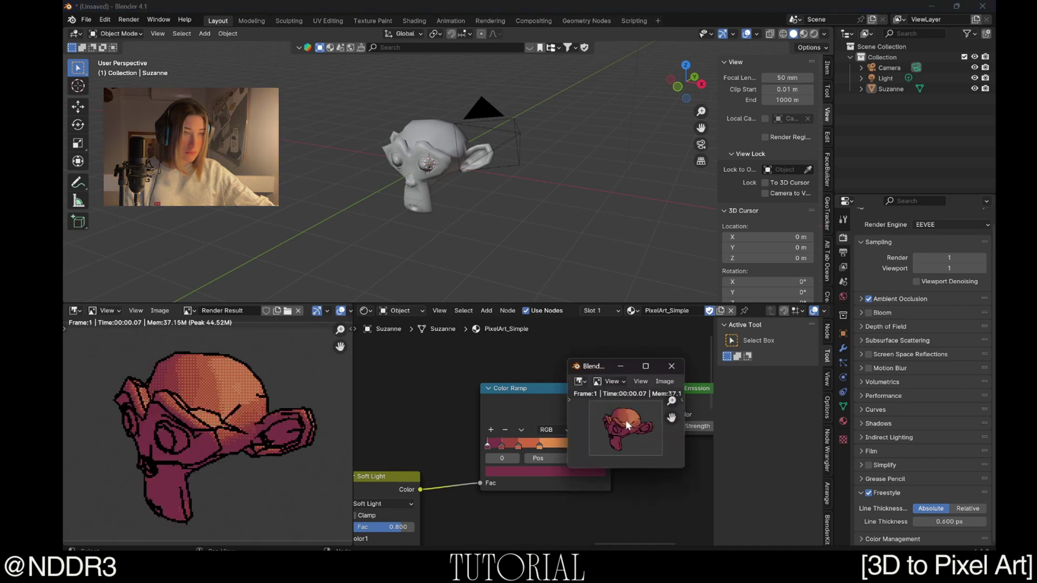
left_click(670, 368)
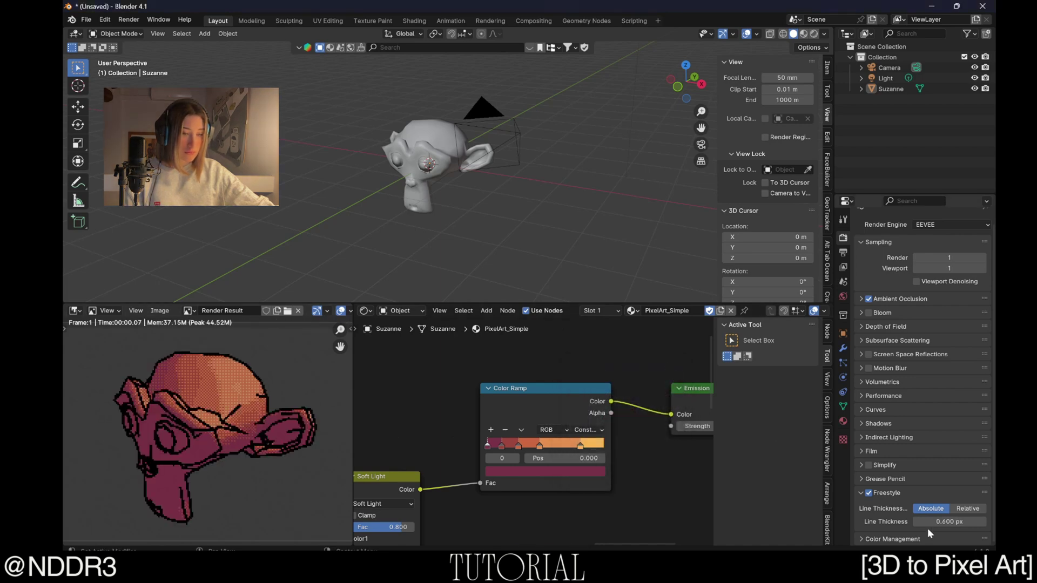
Return Freestyle line thickness to 0.3 px and re-render Suzanne with thinner outlines.
left_click(935, 521)
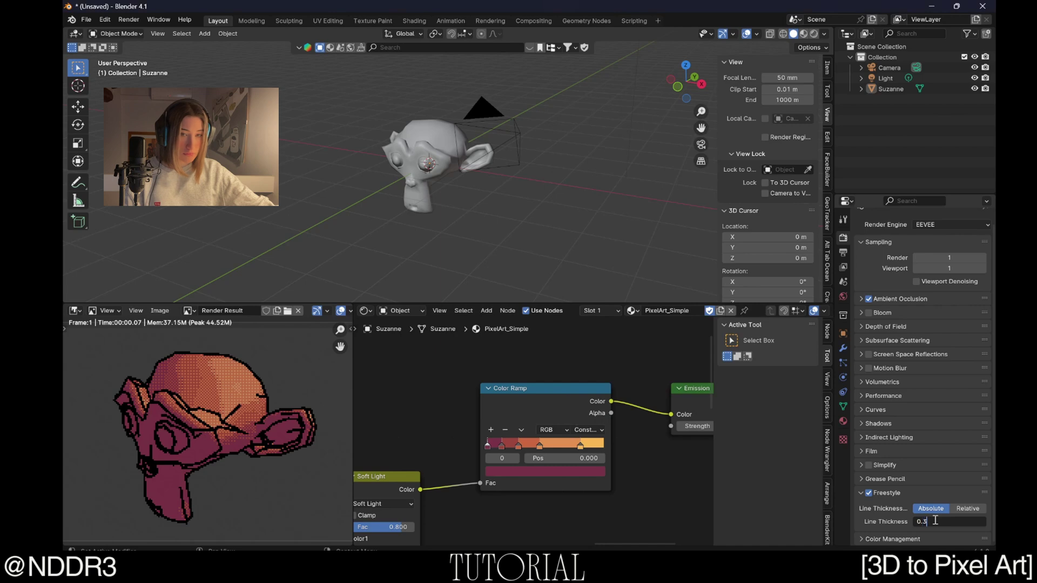
key("Return")
key("F12")
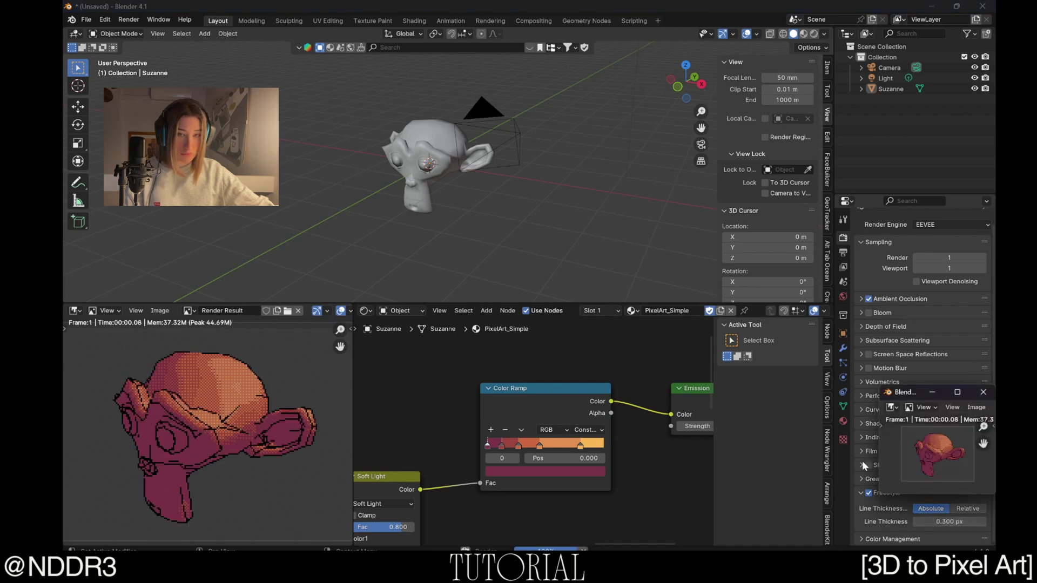
left_click(983, 392)
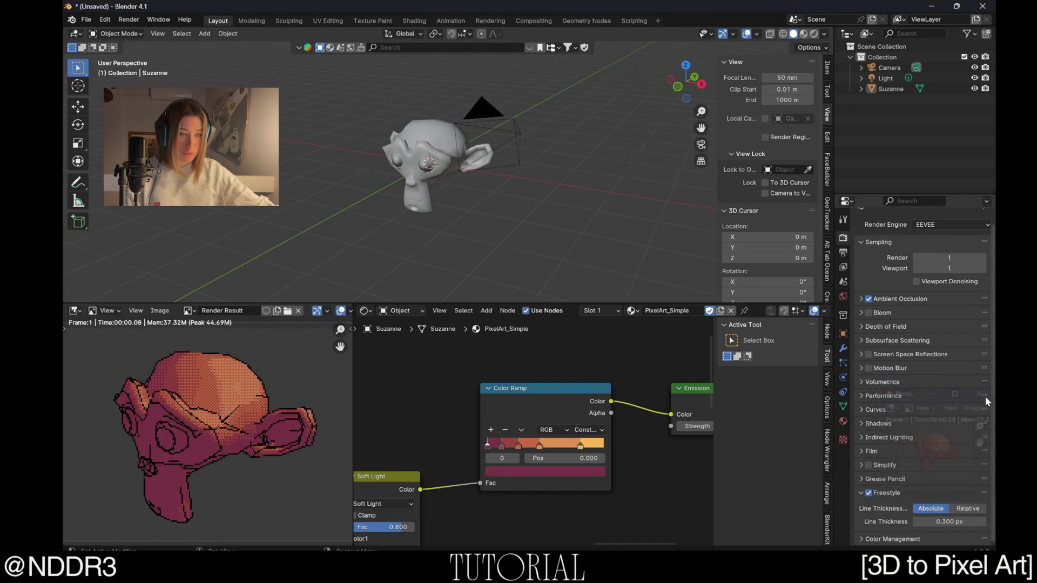
Eyedrop the Color Ramp's magenta into the material's Freestyle line colour and darken it.
left_click(843, 420)
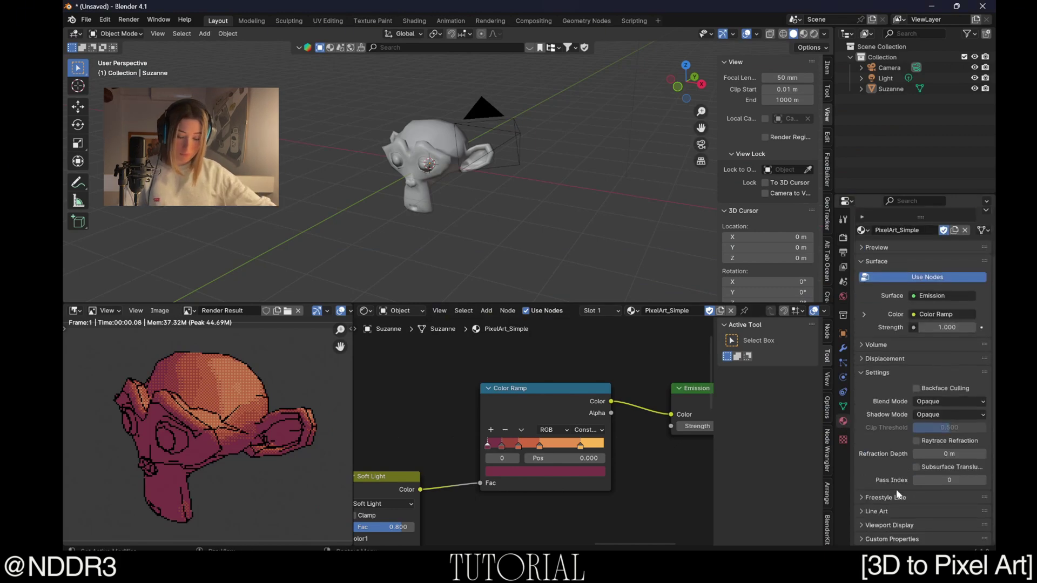
left_click(892, 496)
scroll(905, 481, "down", 2)
left_click(926, 481)
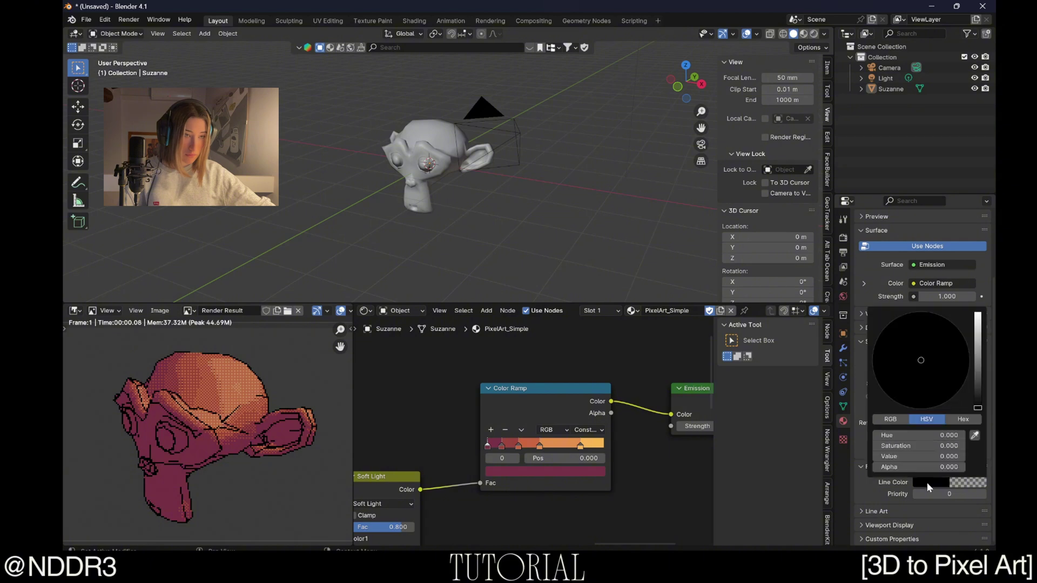
left_click(975, 432)
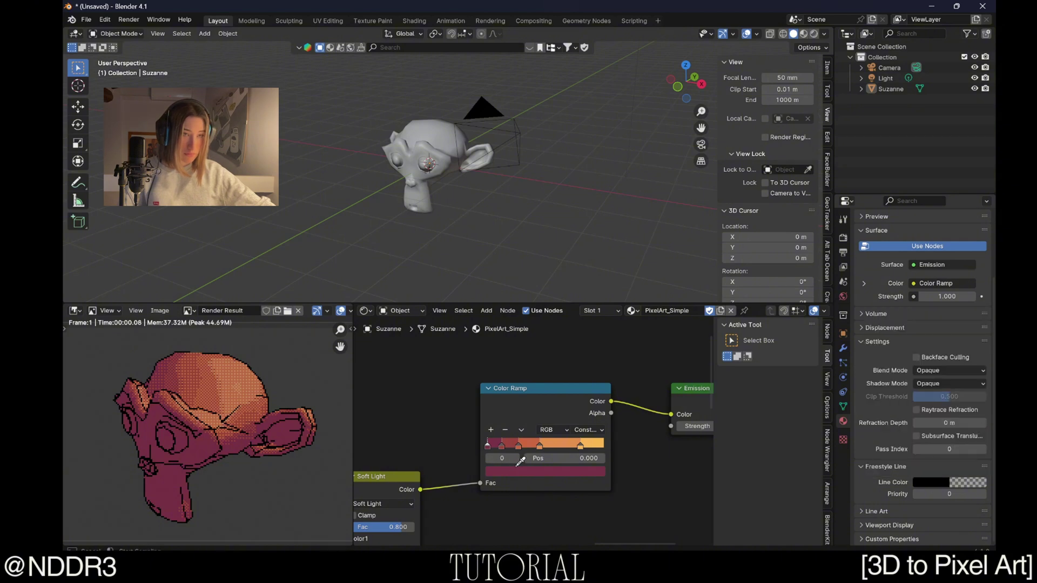
left_click(517, 470)
left_click(941, 482)
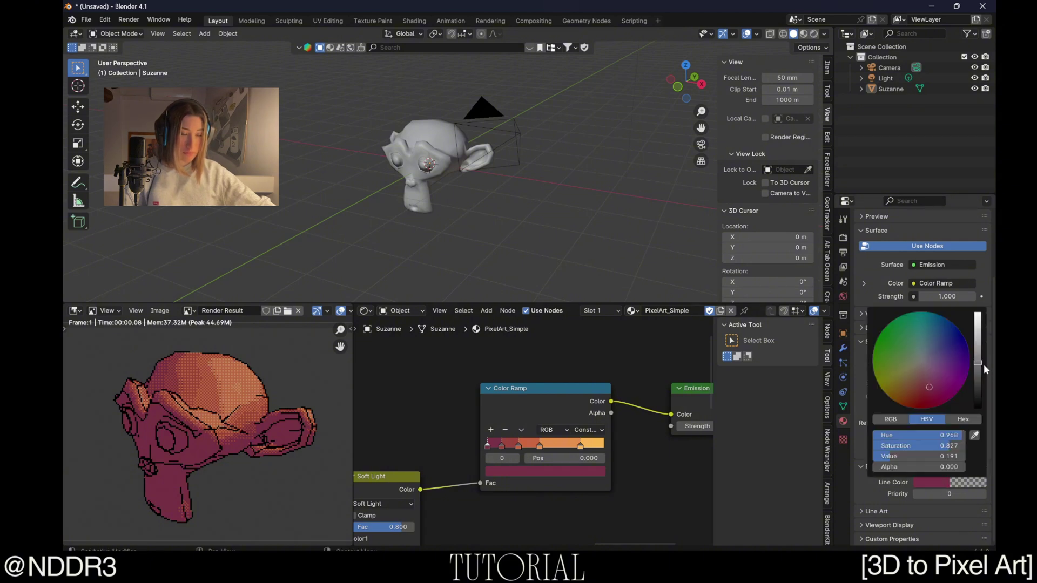
left_click_drag(977, 371, 978, 386)
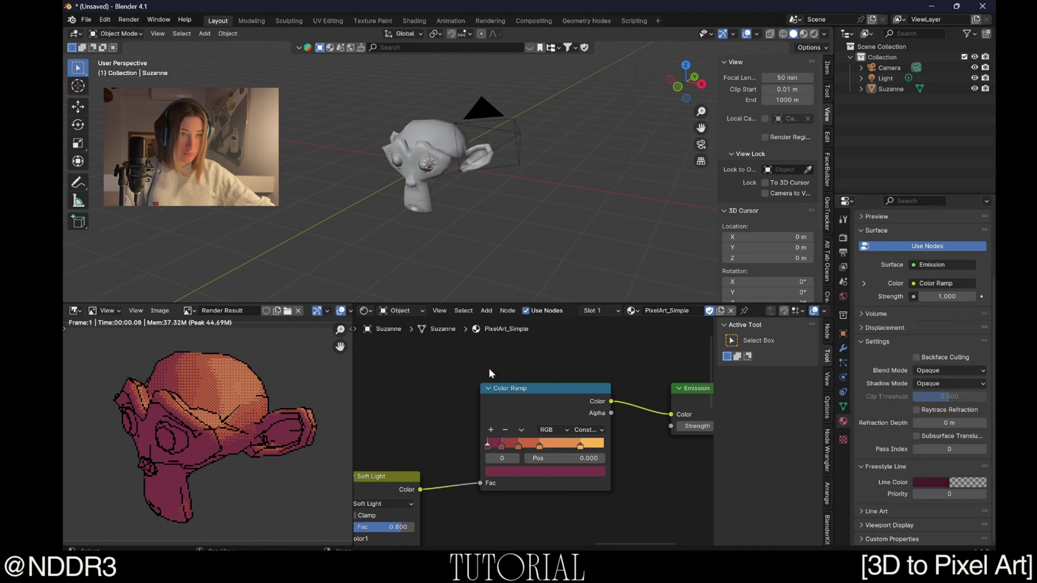
Render Suzanne as pixel art to check the new line colour, then close the render.
key("F12")
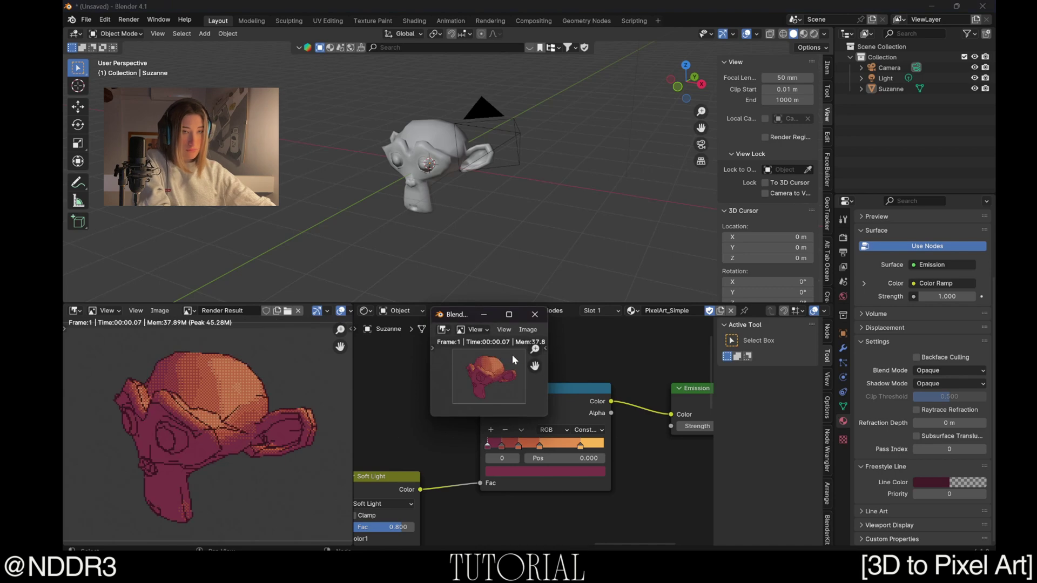
scroll(174, 422, "up", 2)
scroll(178, 420, "up", 1)
scroll(178, 420, "down", 3)
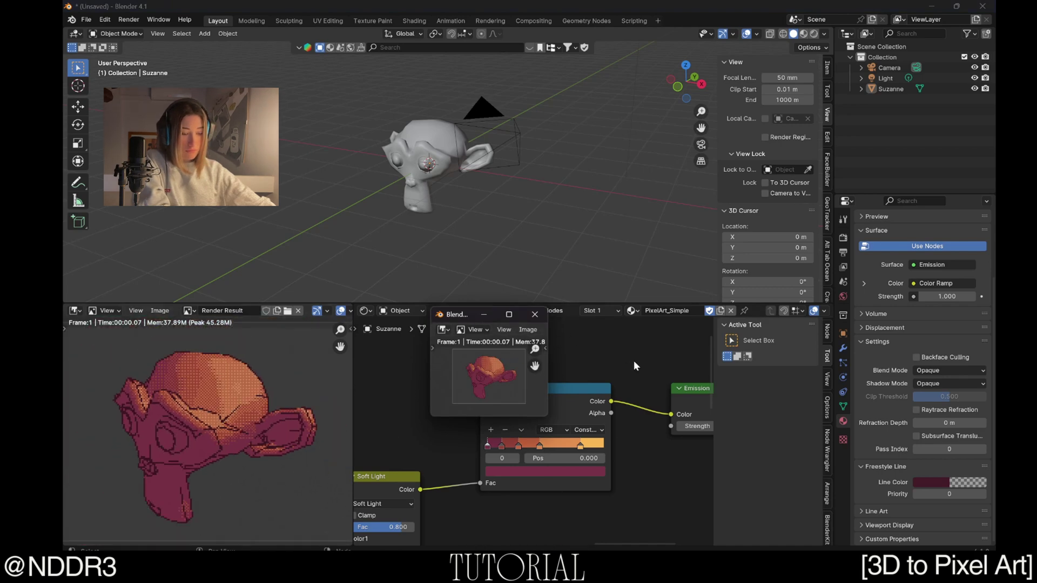
key("Escape")
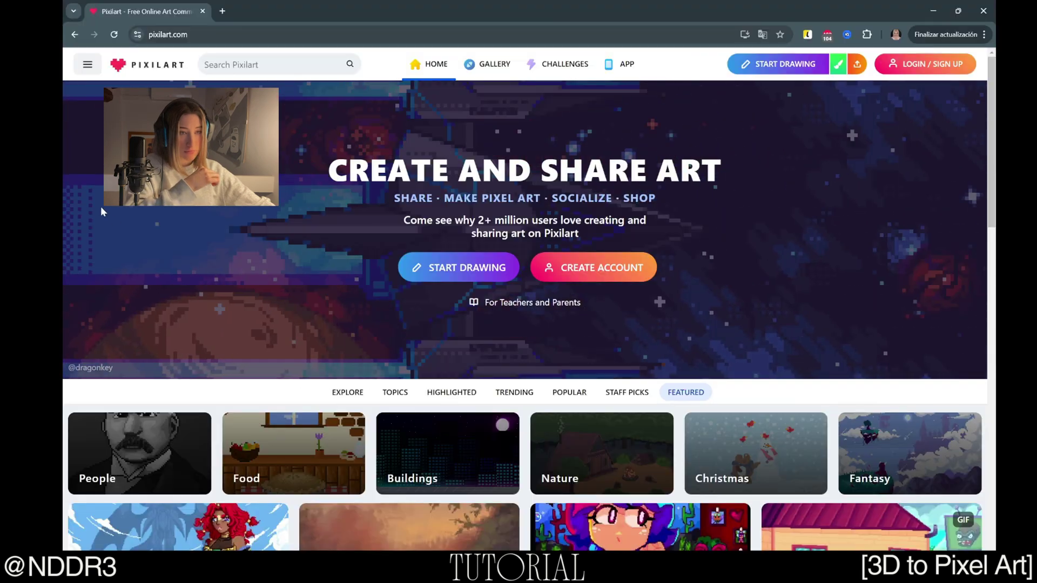
Go to Pixilart's palettes gallery and filter it to four-colour palettes.
left_click(87, 68)
left_click(125, 420)
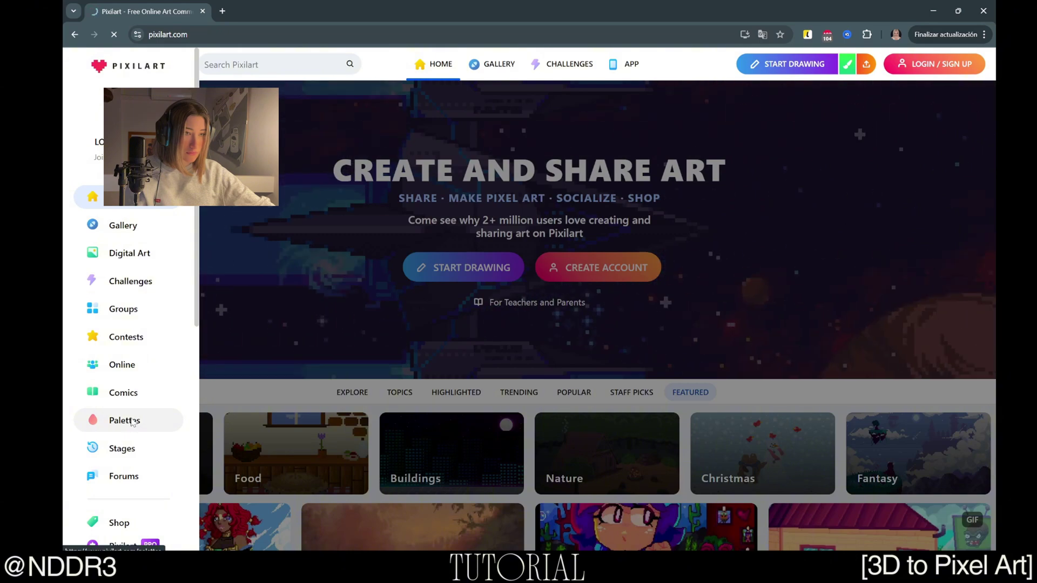
scroll(721, 343, "down", 6)
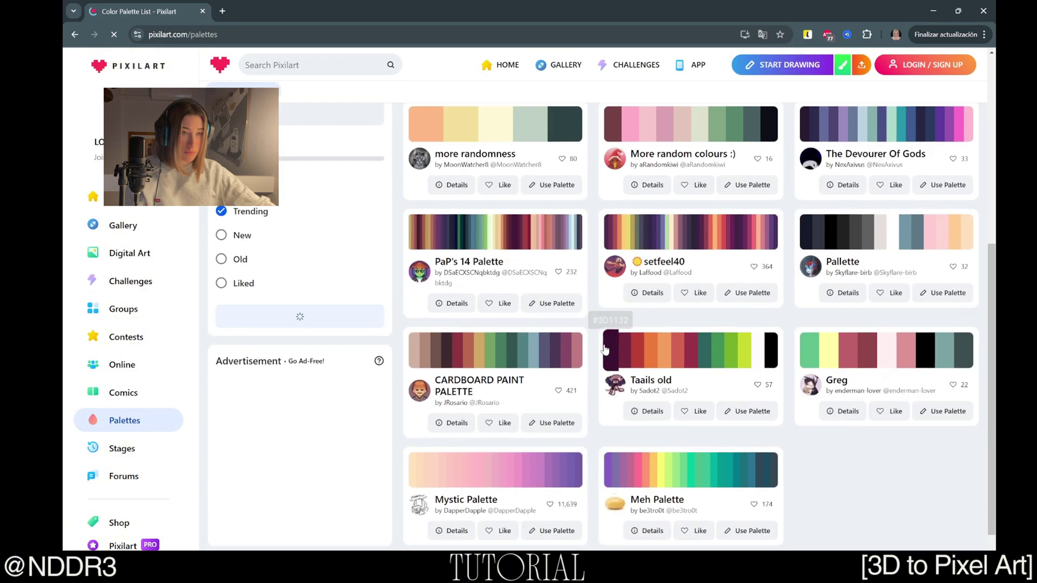
scroll(605, 356, "up", 5)
scroll(264, 424, "down", 1)
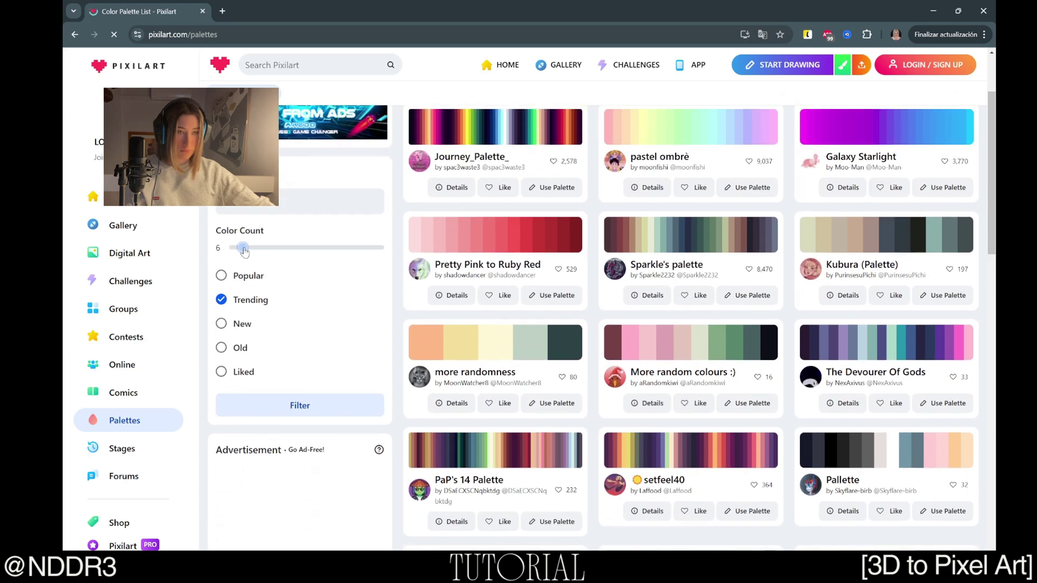
left_click_drag(244, 249, 245, 250)
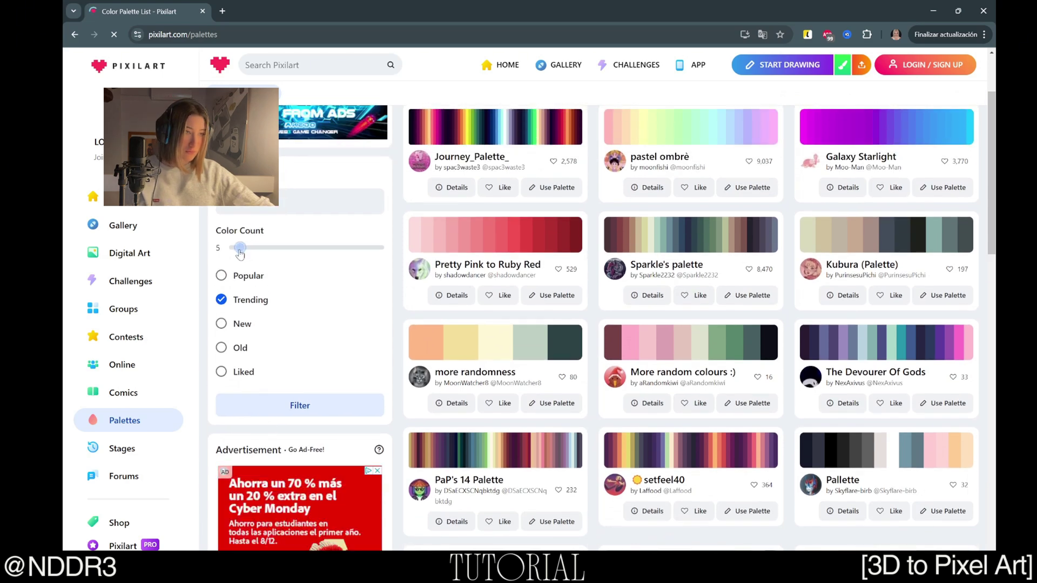
left_click(313, 412)
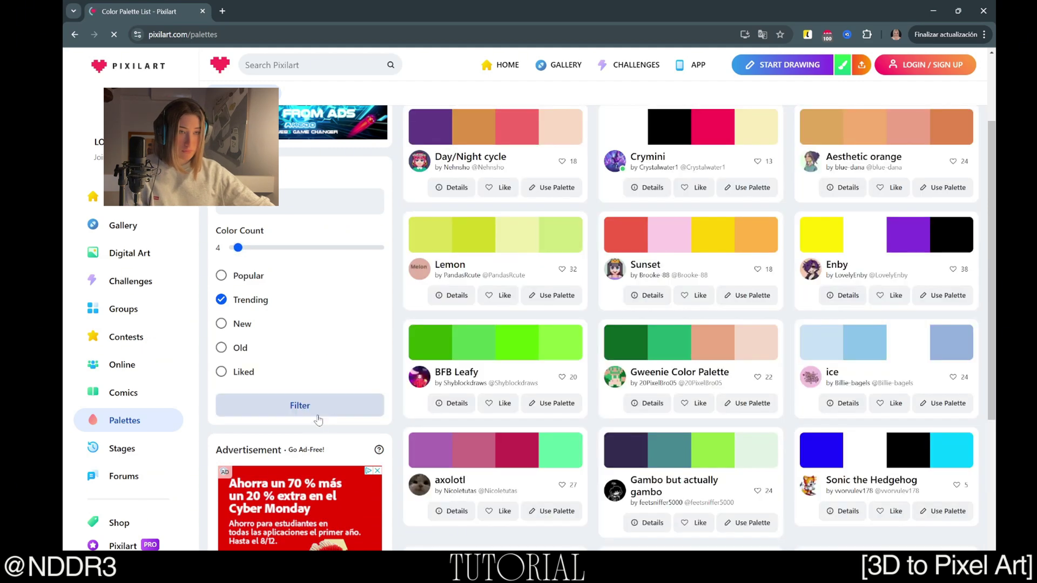
Find the Donut Be Seen palette and download it as an image.
scroll(906, 281, "up", 2)
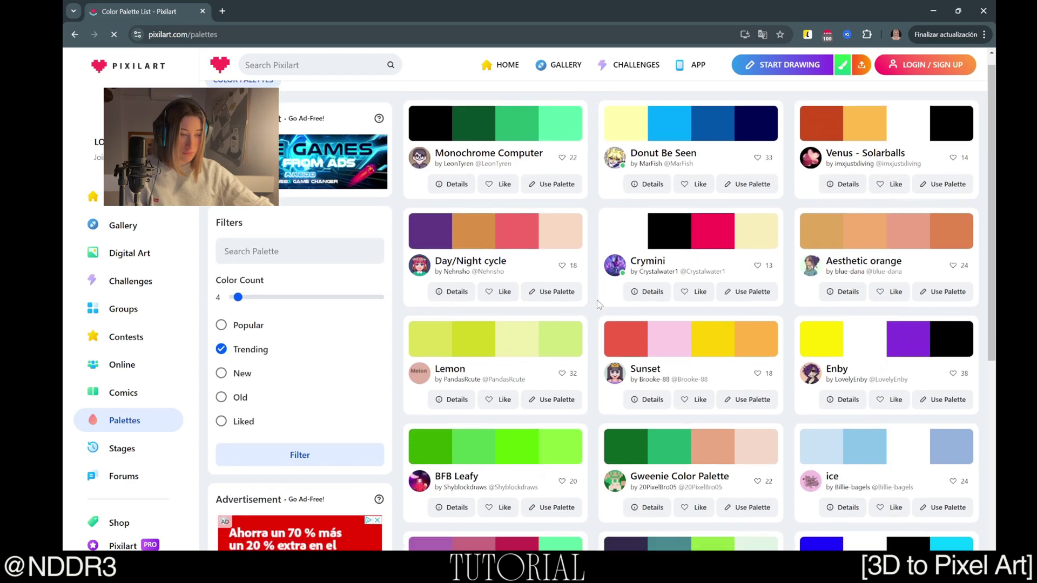
scroll(598, 305, "down", 5)
scroll(662, 312, "down", 5)
scroll(663, 312, "down", 4)
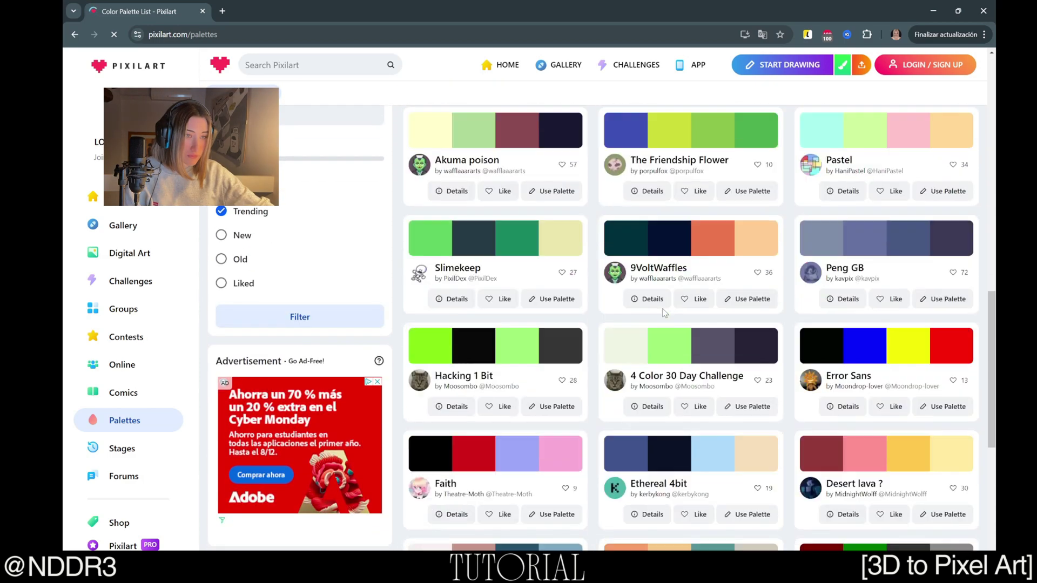
scroll(662, 312, "down", 2)
scroll(663, 313, "down", 2)
scroll(663, 314, "down", 2)
scroll(663, 313, "down", 2)
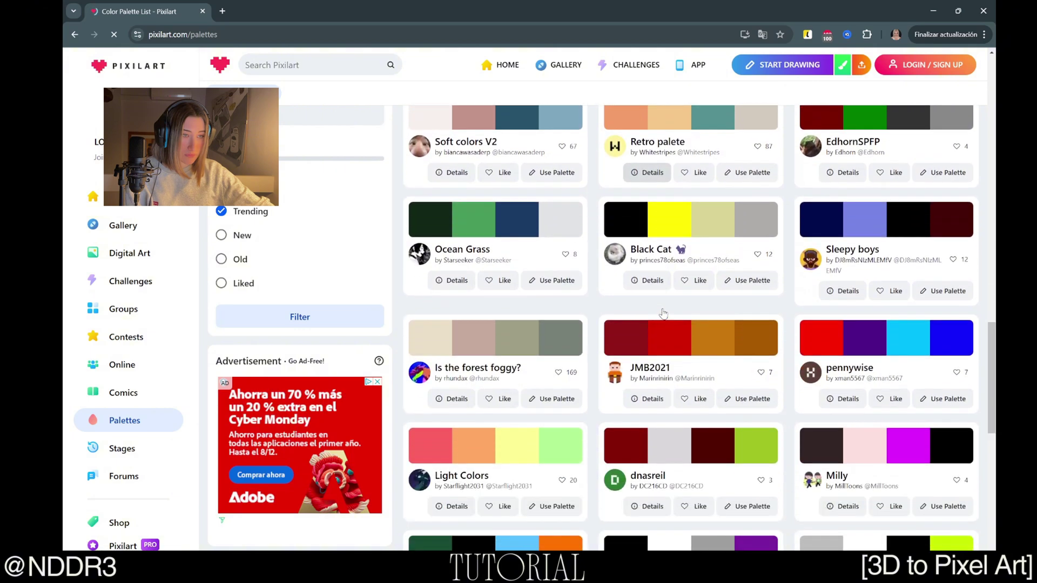
scroll(664, 313, "down", 2)
scroll(665, 313, "down", 2)
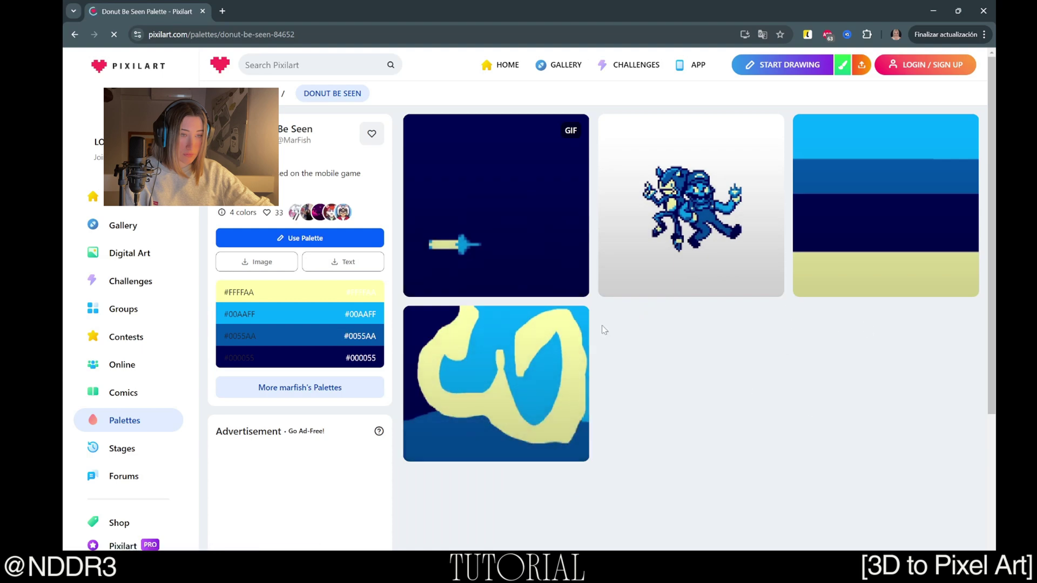
left_click(255, 264)
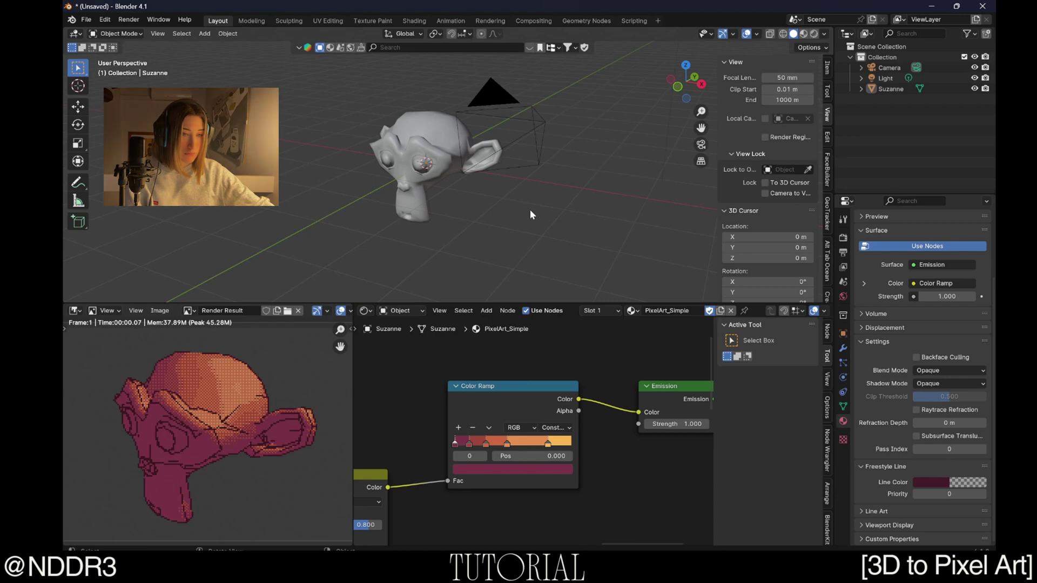
From front view, add the palette as a reference image, shrink it and place it left of Suzanne.
key("KP_1")
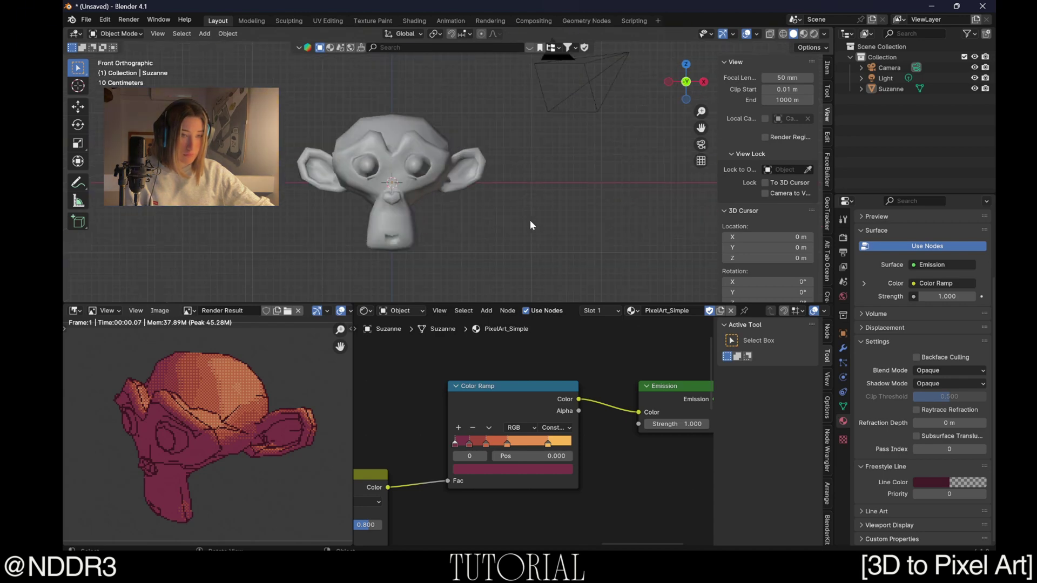
key("shift+a")
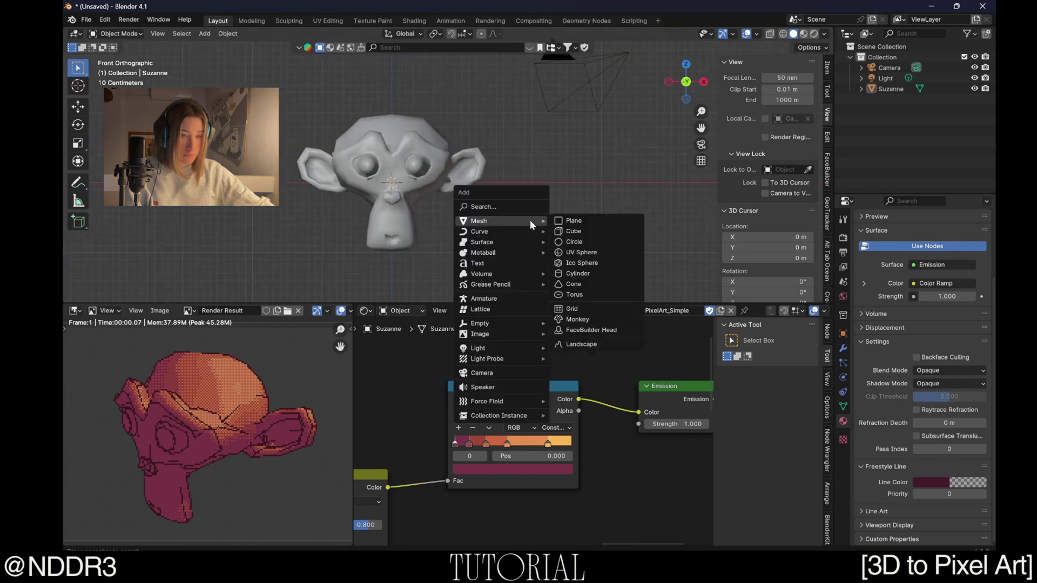
left_click(581, 333)
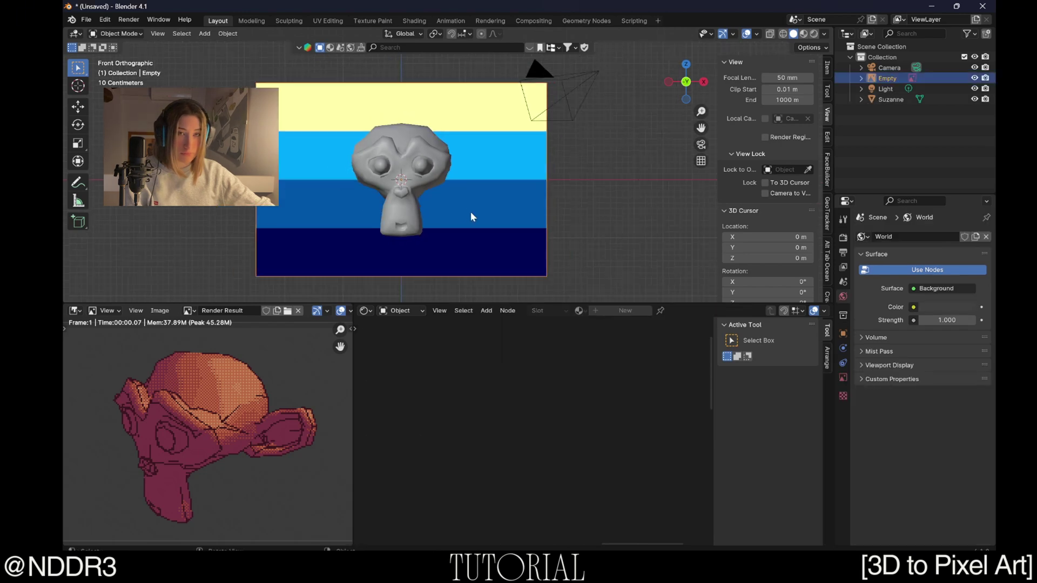
key("s")
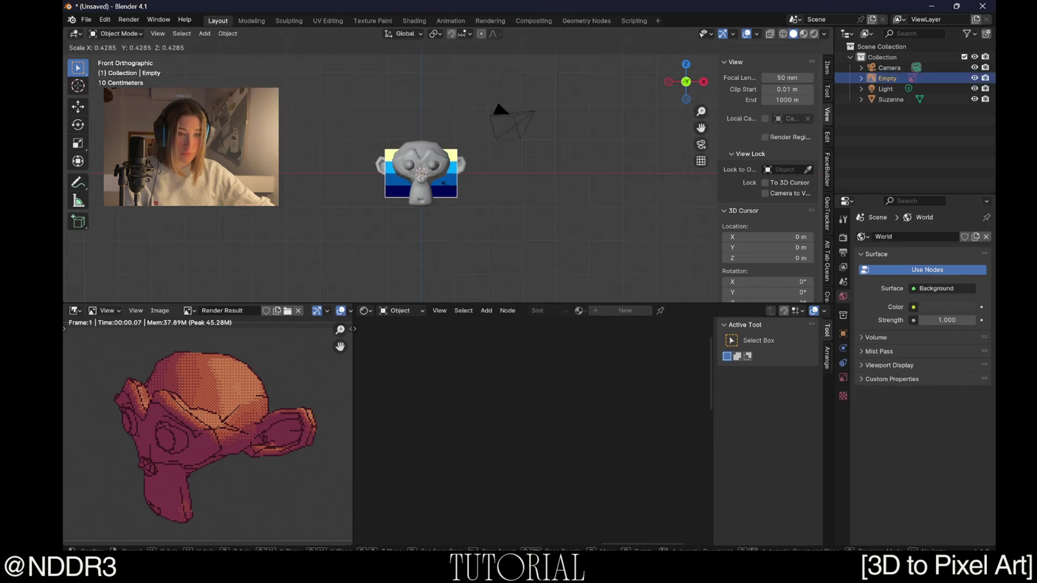
left_click(357, 182)
key("g")
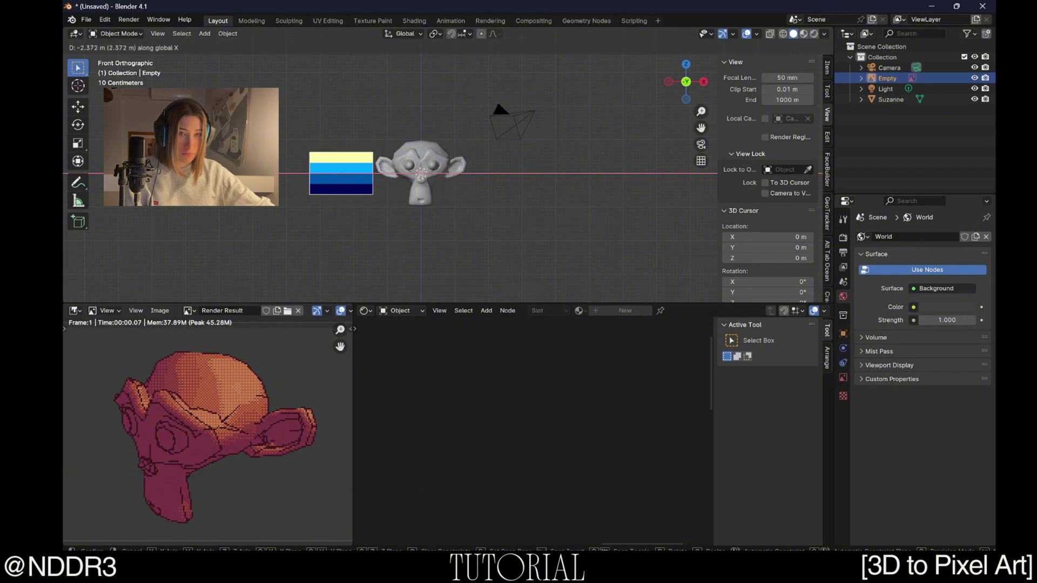
left_click(372, 205)
Orbit around Suzanne and select it to show its PixelArt_Simple material nodes.
scroll(372, 205, "up", 2)
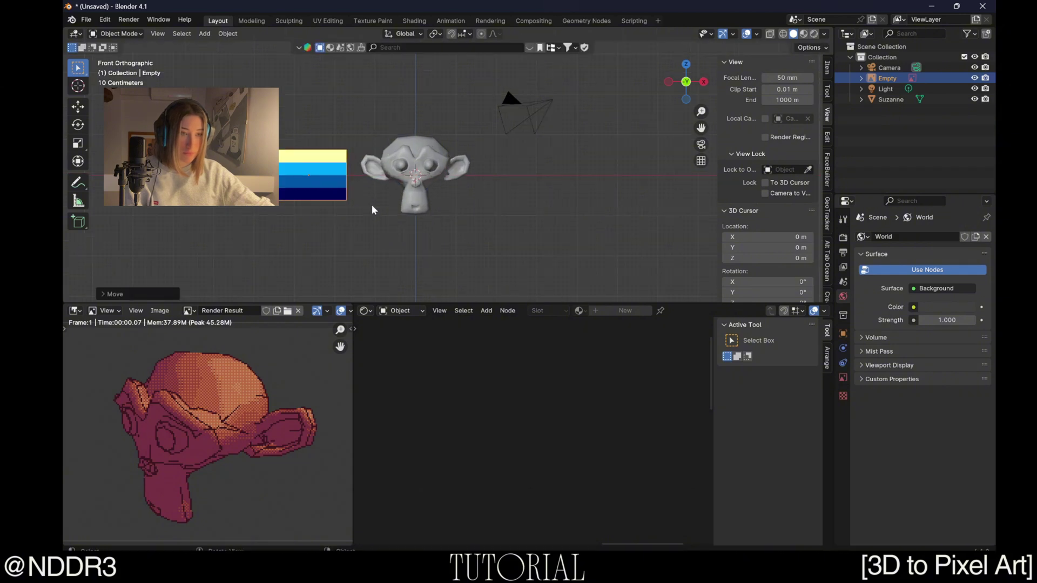
middle_click_drag(462, 203, 437, 209)
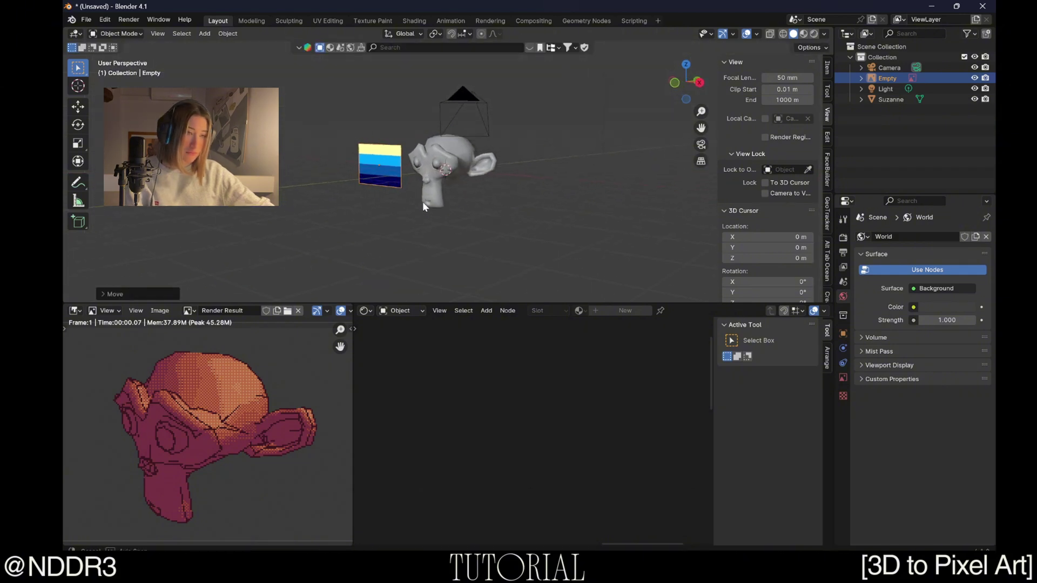
scroll(436, 204, "up", 2)
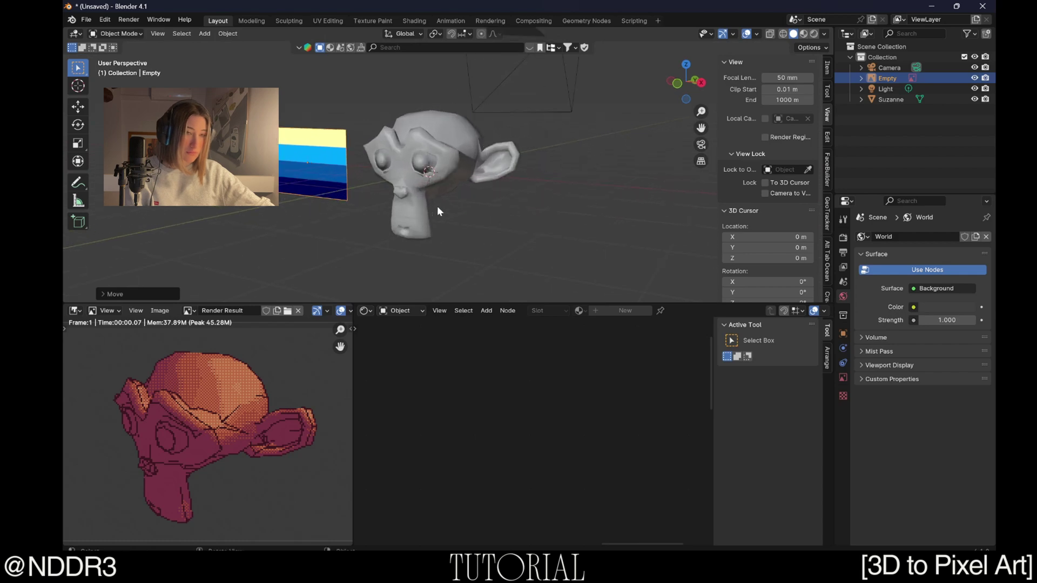
middle_click_drag(436, 206, 431, 151)
left_click(431, 152)
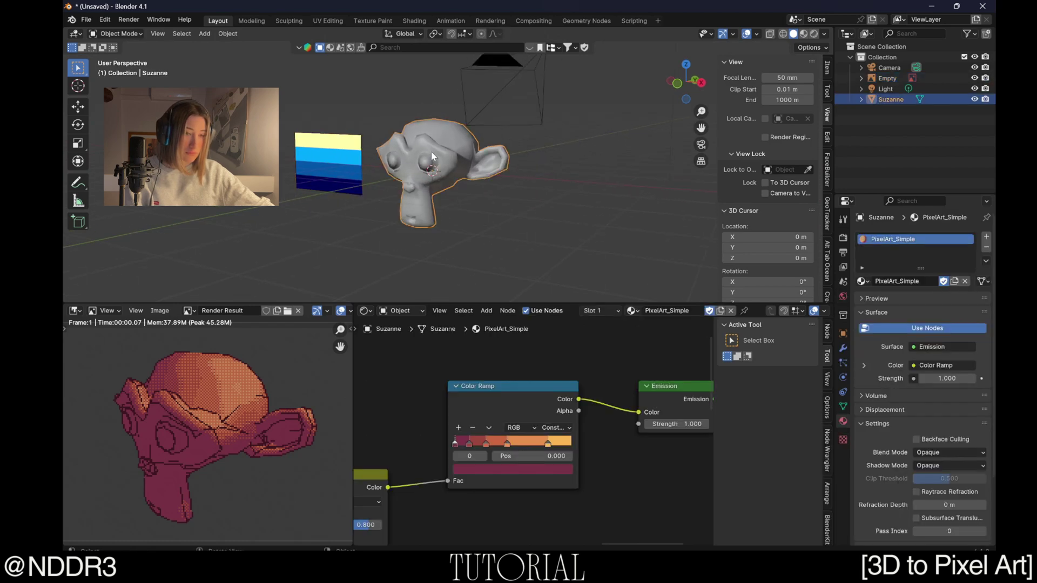
Remove one Color Ramp stop and move the third stop to position 0.441.
left_click(469, 447)
left_click(472, 427)
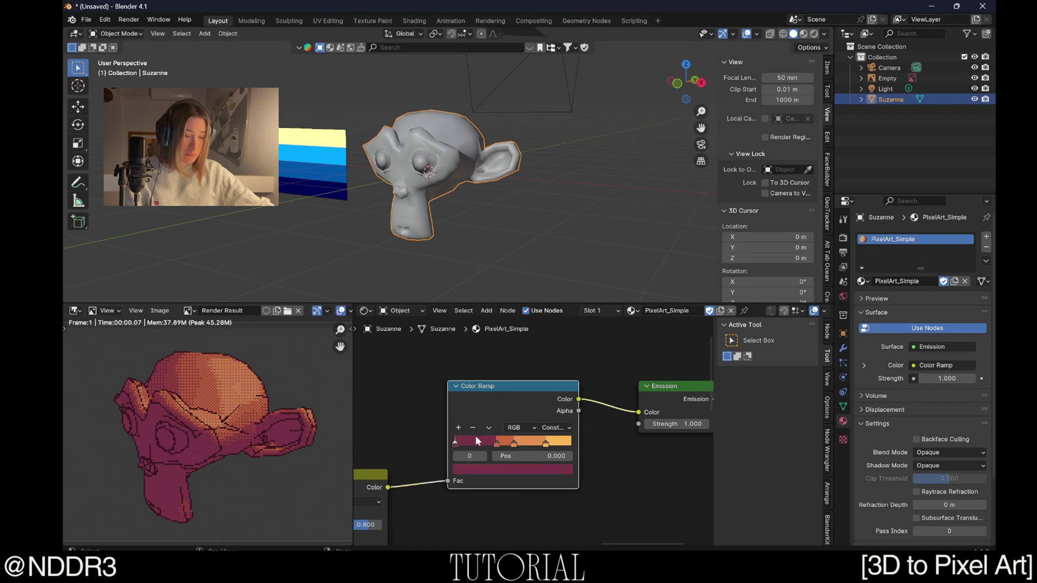
left_click(495, 443)
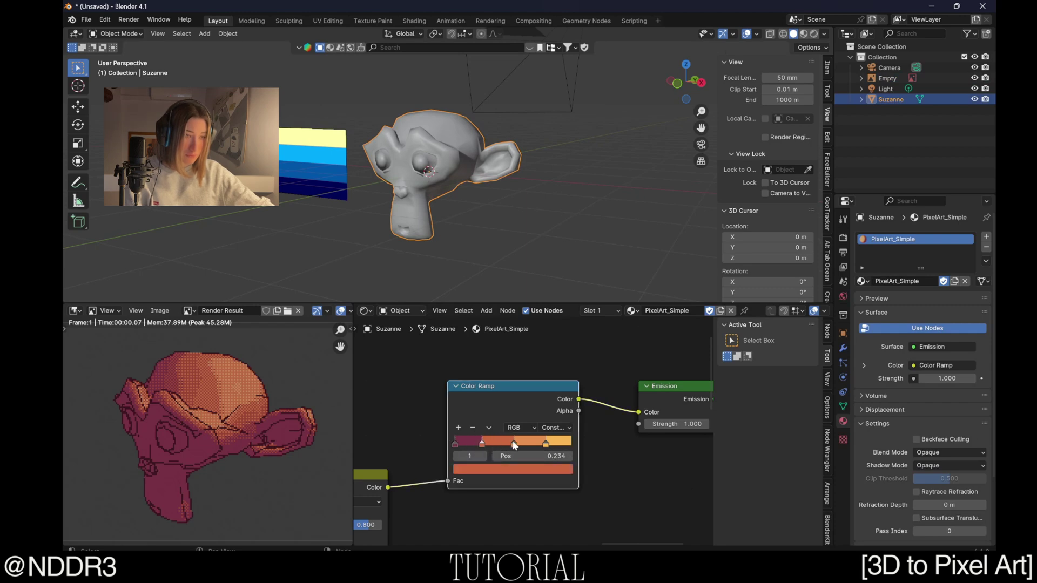
left_click_drag(514, 443, 506, 443)
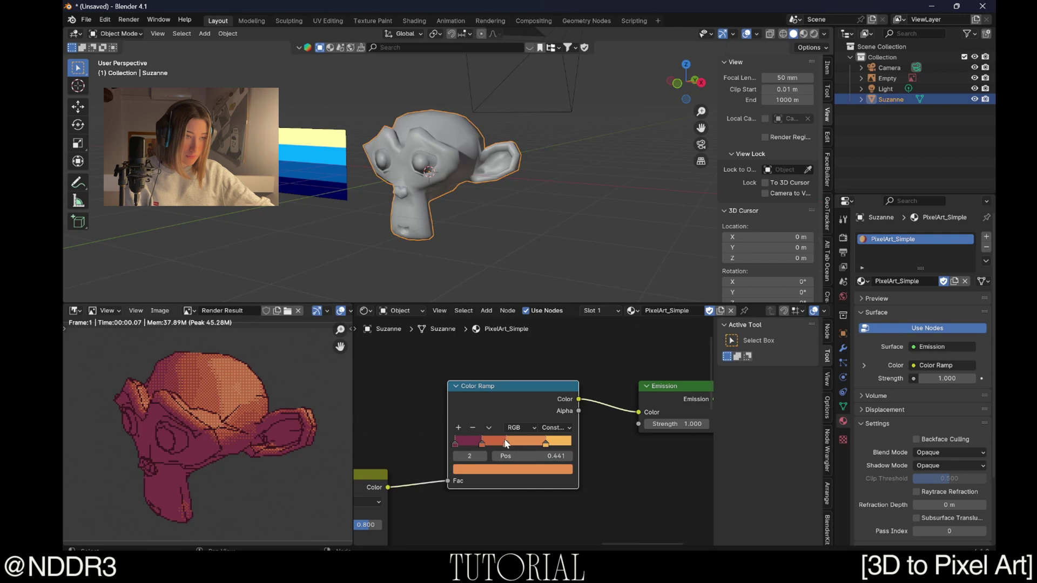
Eyedrop dark navy into the first ramp stop and blue into the second from the palette.
left_click(455, 443)
left_click(501, 467)
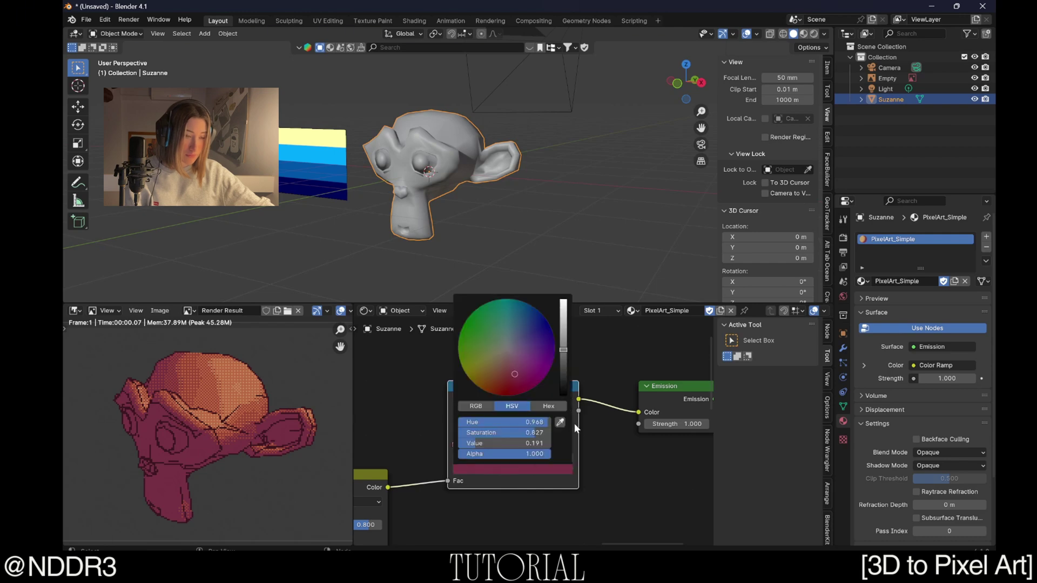
left_click(561, 423)
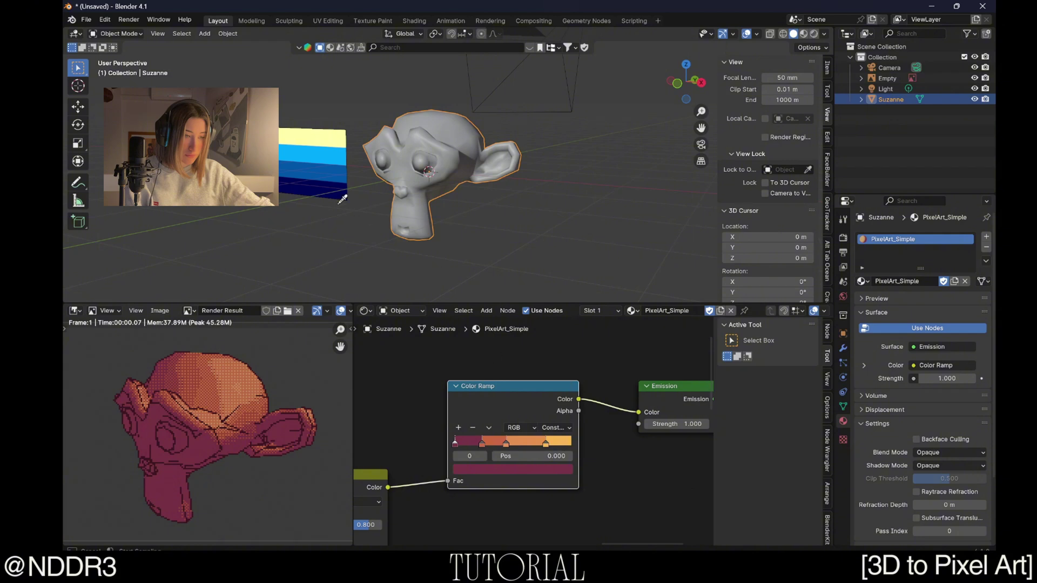
left_click(324, 183)
left_click(481, 443)
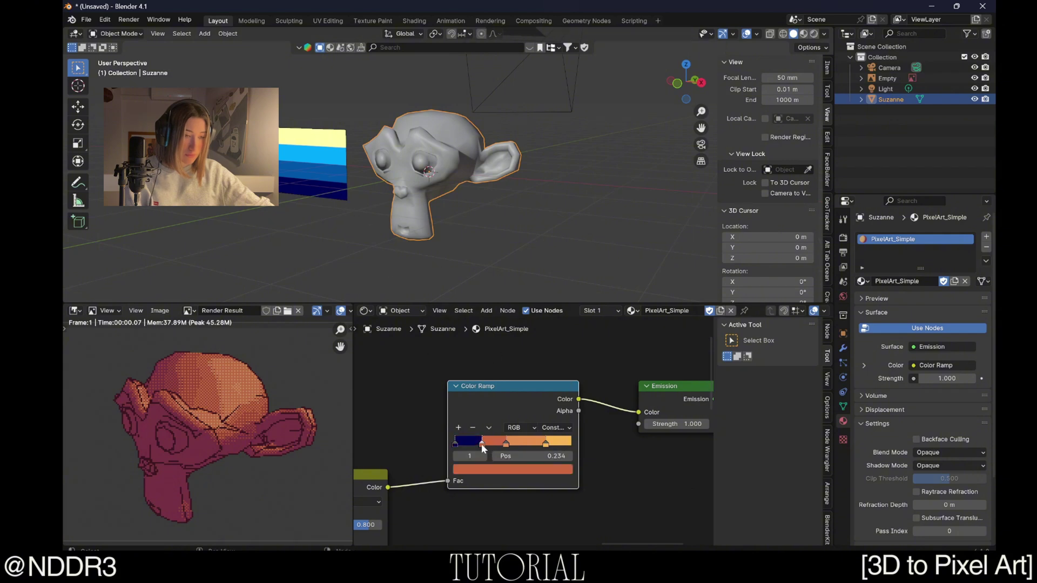
left_click(539, 470)
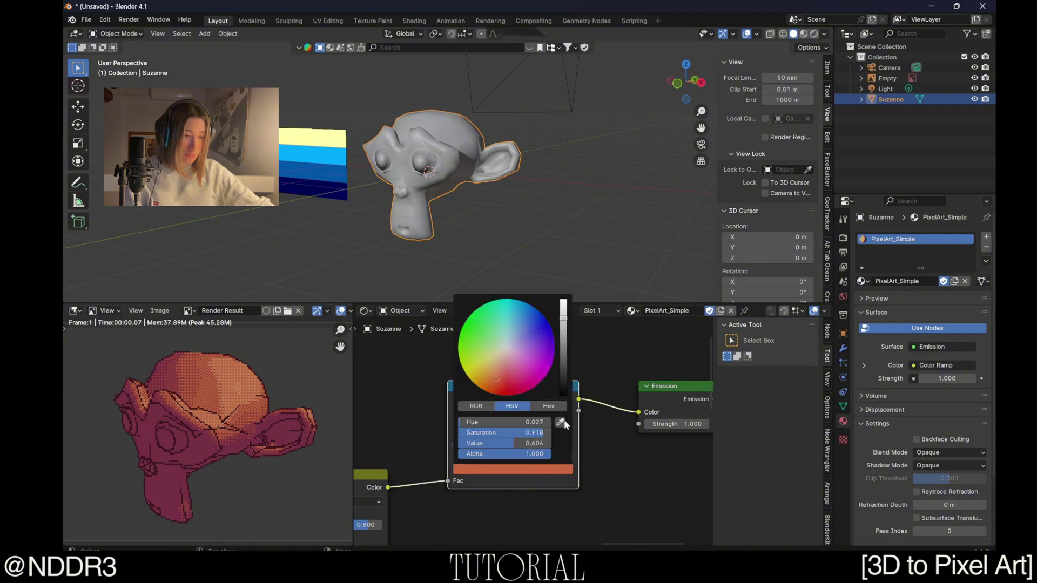
left_click(508, 475)
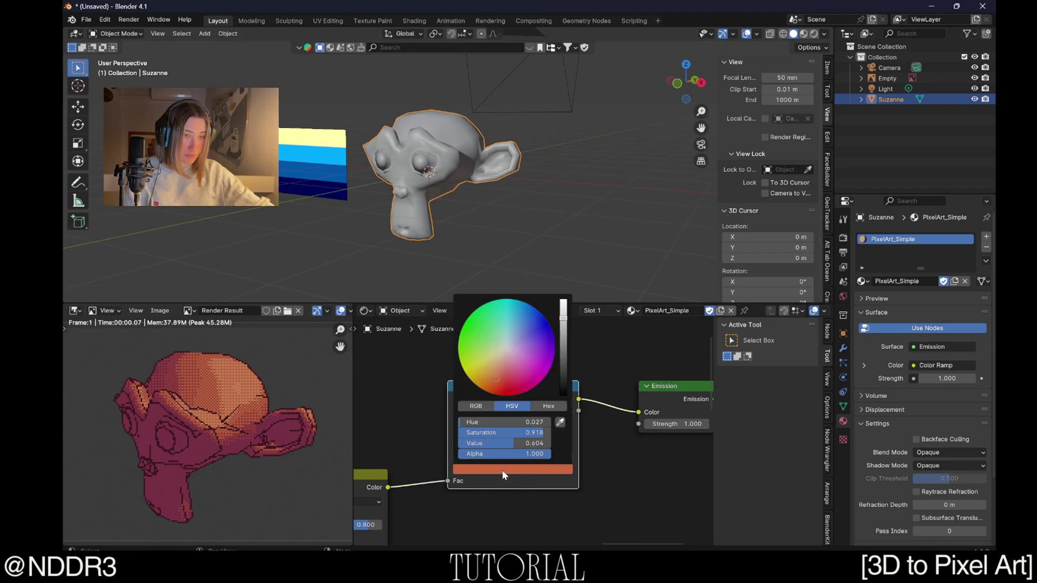
left_click(541, 444)
left_click(299, 175)
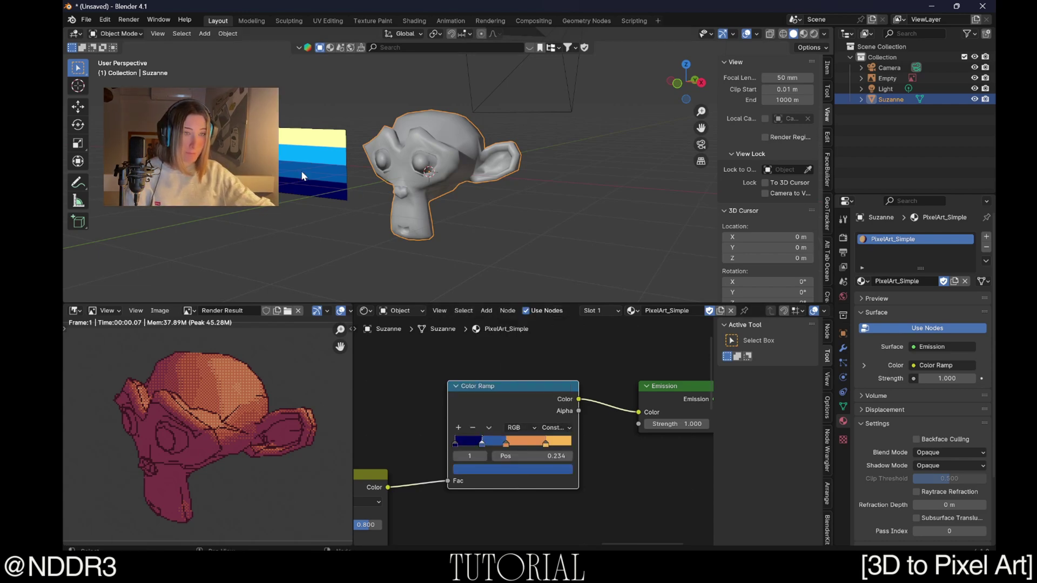
Eyedrop light blue into the third ramp stop and pale yellow into the last stop.
left_click(506, 443)
left_click(522, 476)
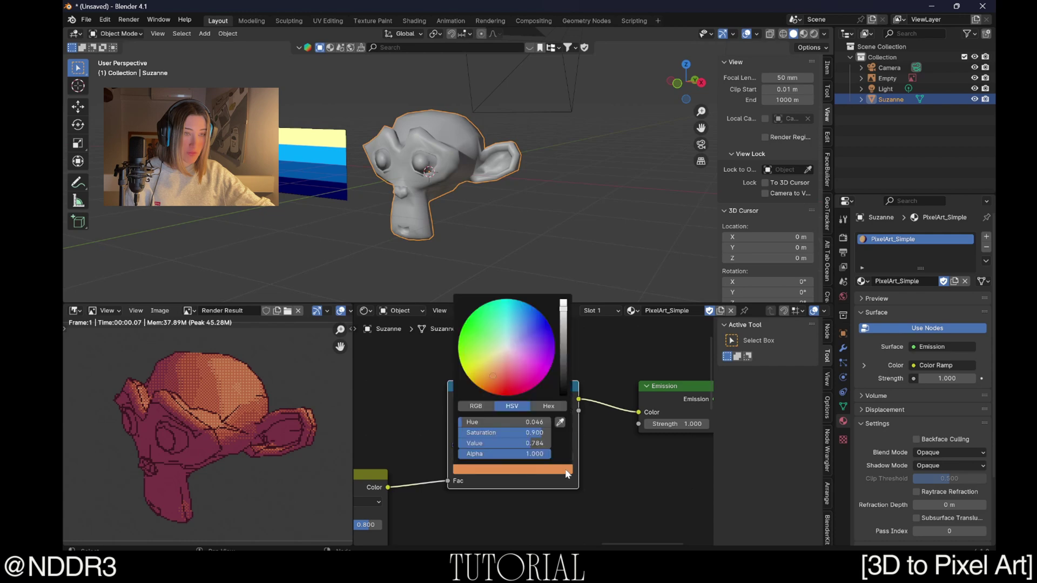
left_click(550, 477)
left_click(565, 425)
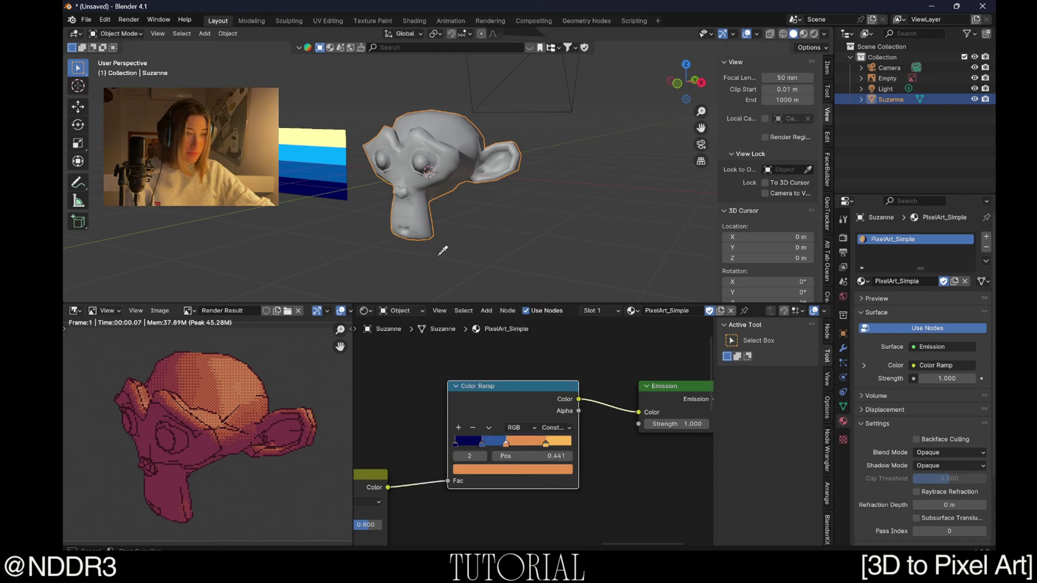
left_click(326, 154)
left_click(546, 443)
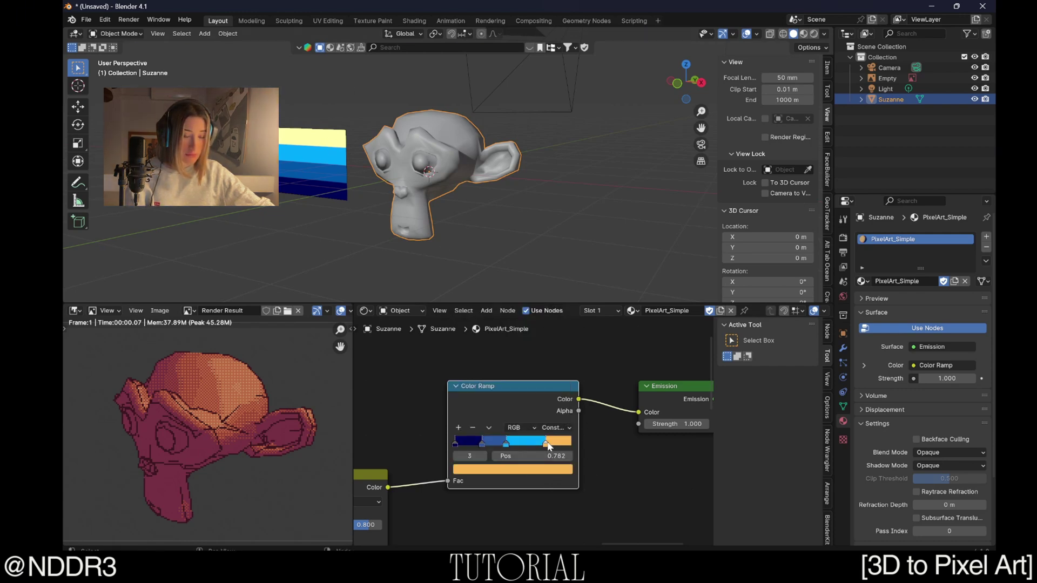
left_click(559, 471)
left_click(565, 417)
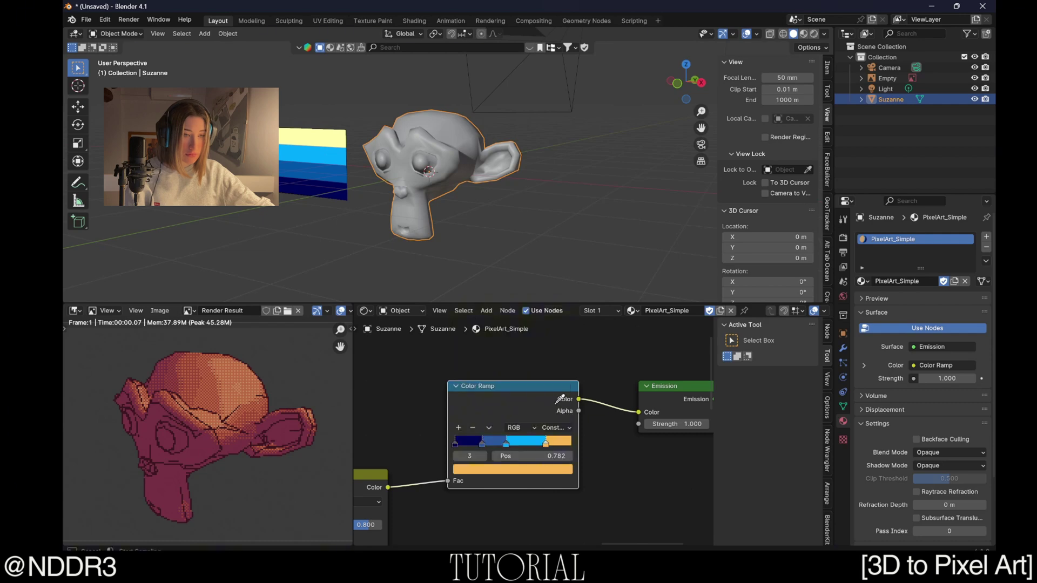
left_click(329, 142)
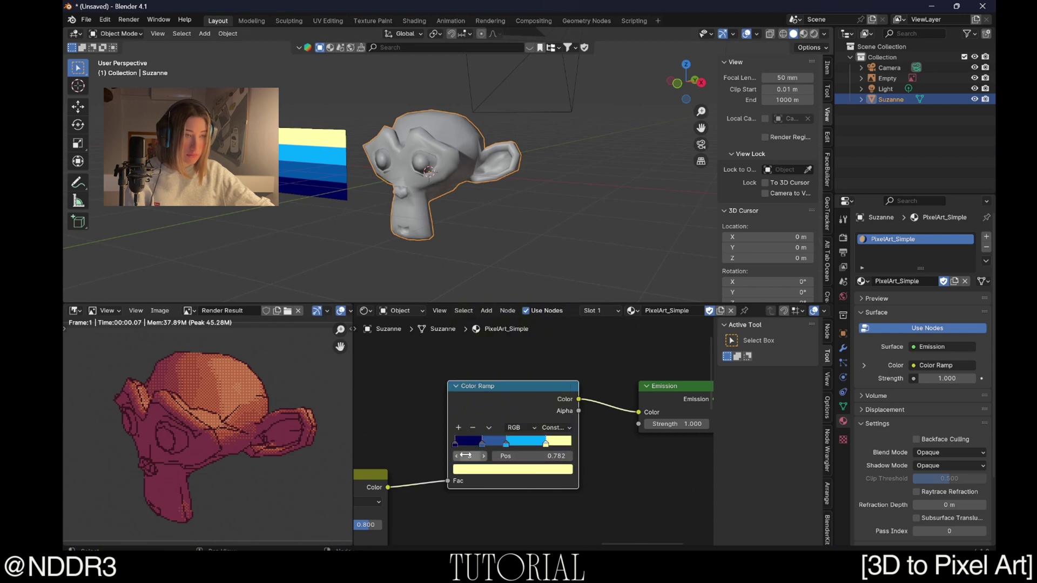
Render Suzanne in the blue palette, then slide the last ramp stop further left.
key("F12")
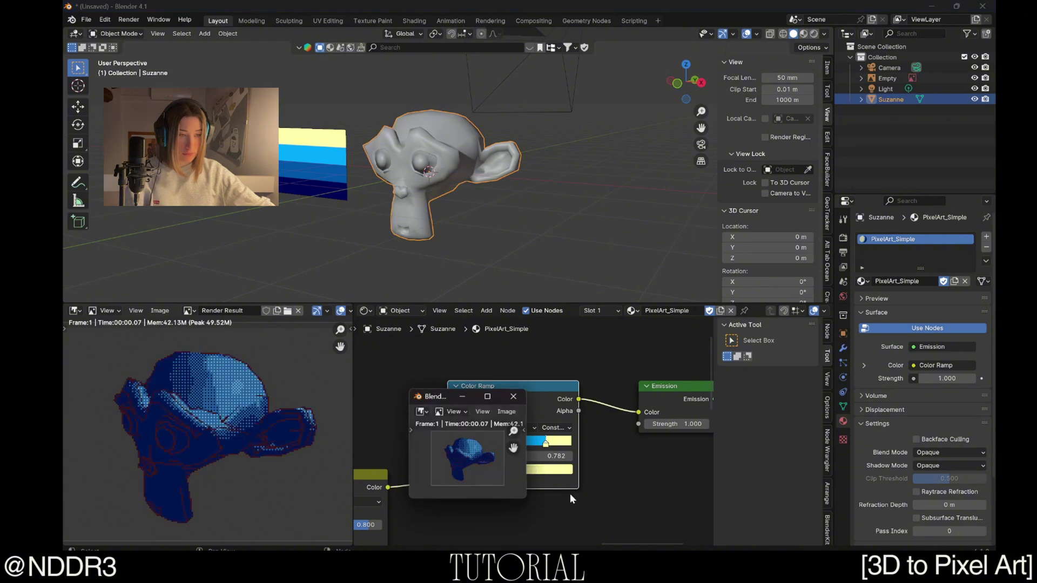
scroll(211, 430, "down", 1)
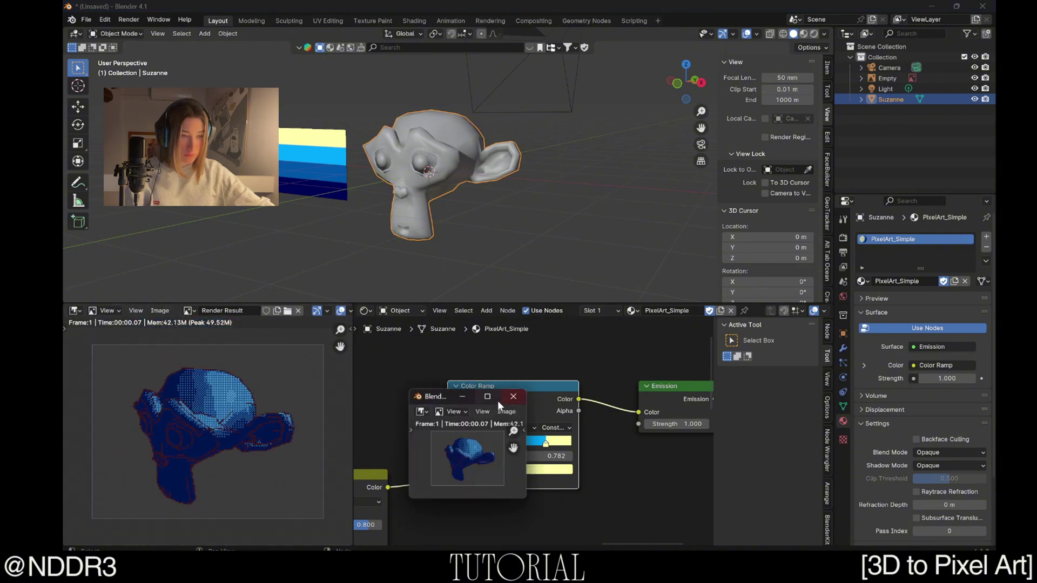
left_click(513, 397)
left_click_drag(546, 442, 531, 444)
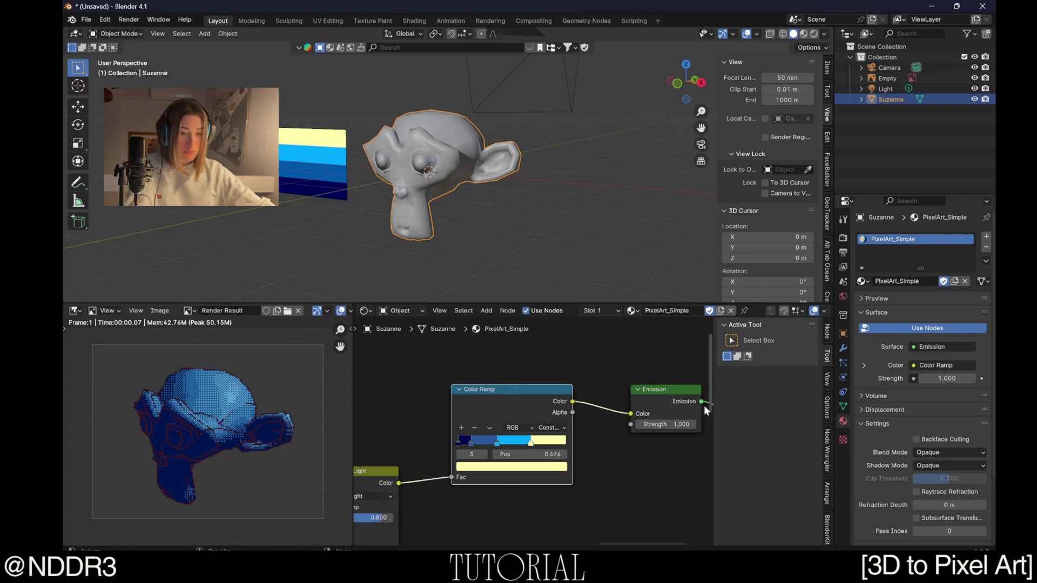
Eyedrop the palette's dark blue band into the Freestyle line colour, darken it slightly, and render.
scroll(955, 443, "down", 5)
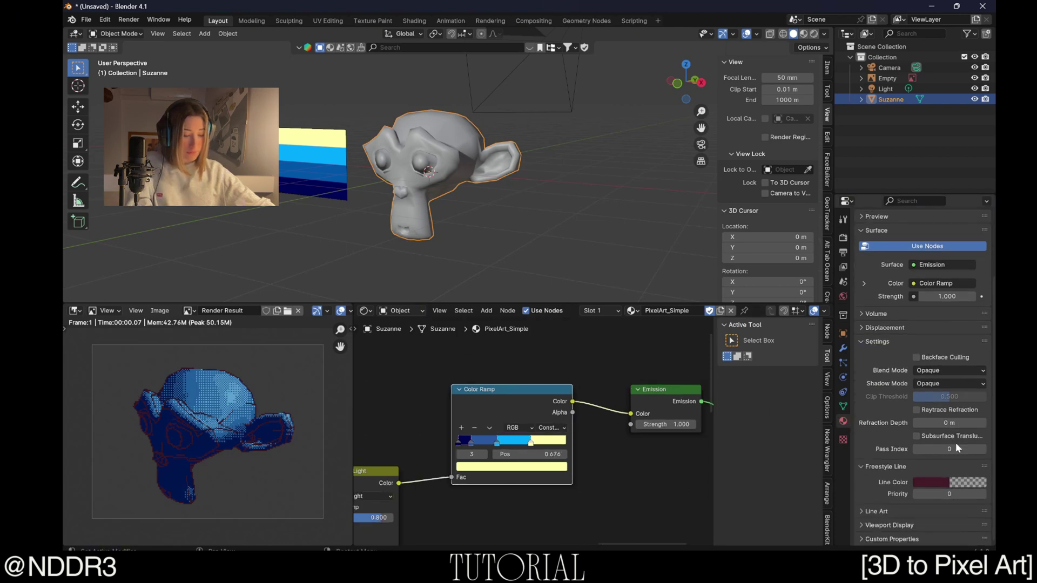
left_click(933, 482)
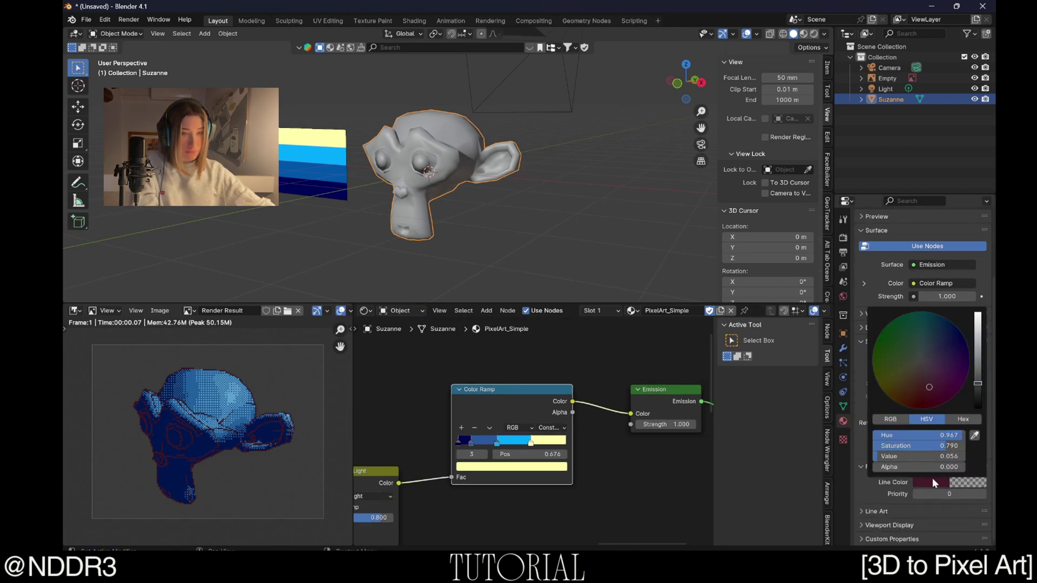
left_click(975, 435)
left_click(333, 190)
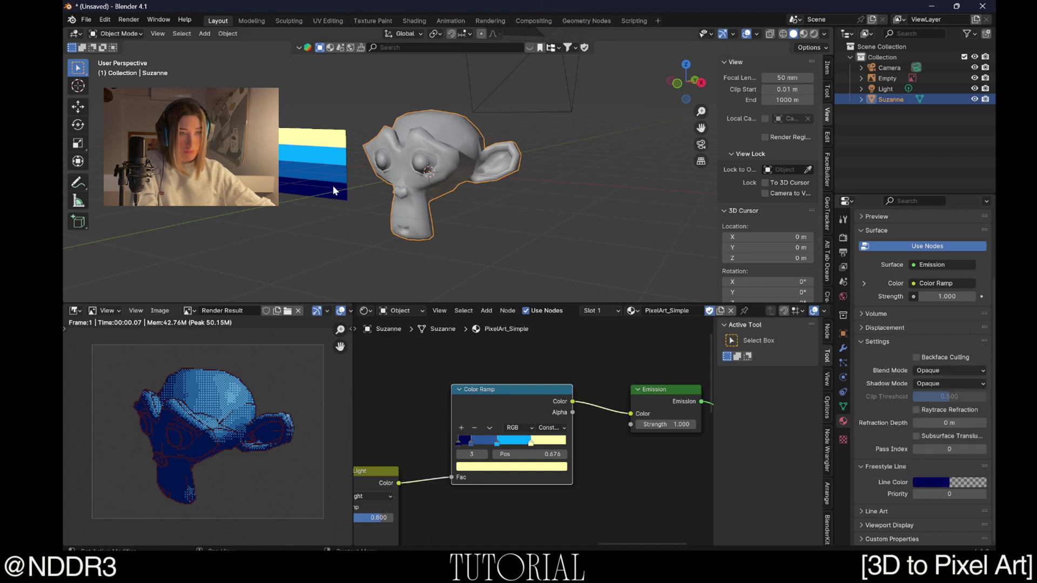
left_click(925, 483)
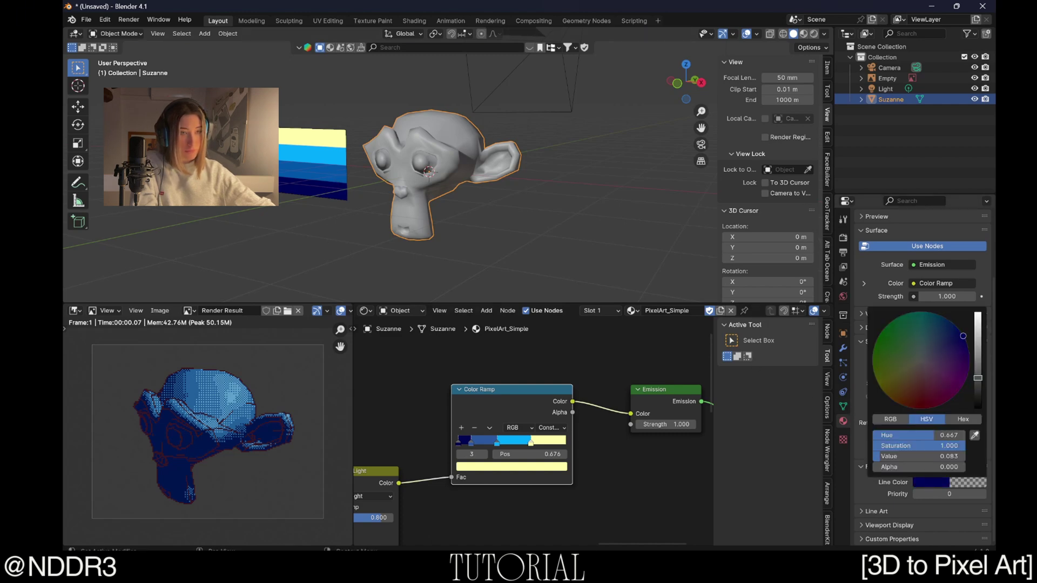
left_click_drag(977, 378, 977, 382)
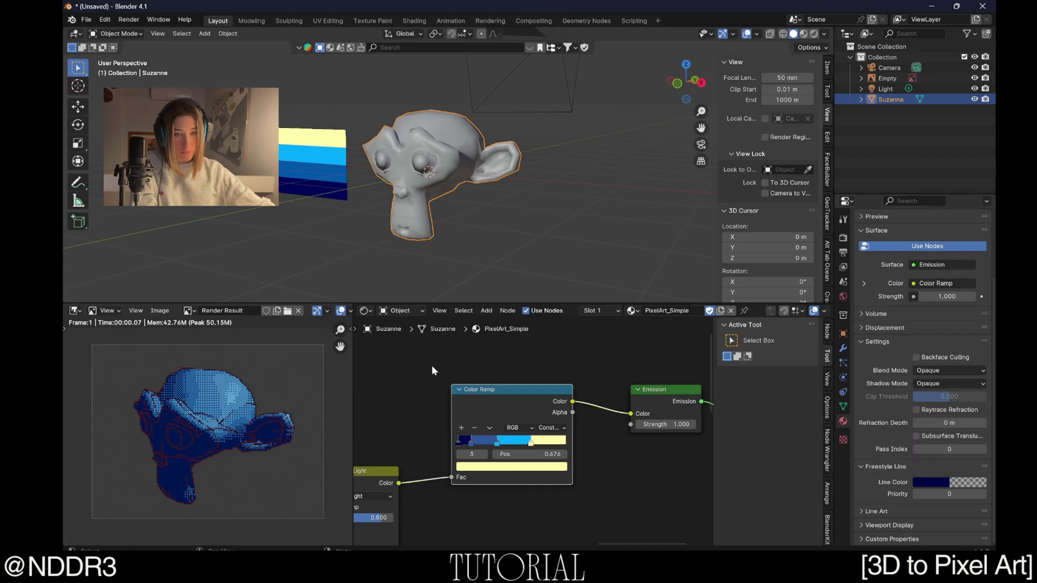
key("F12")
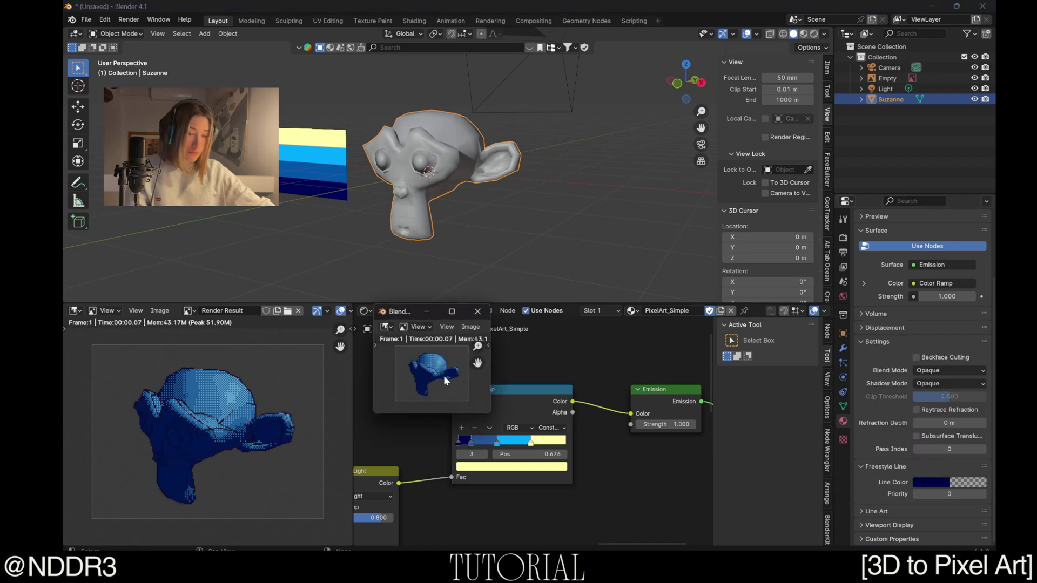
Orbit around Suzanne and switch the viewport to rendered shading.
left_click(477, 311)
scroll(480, 187, "down", 4)
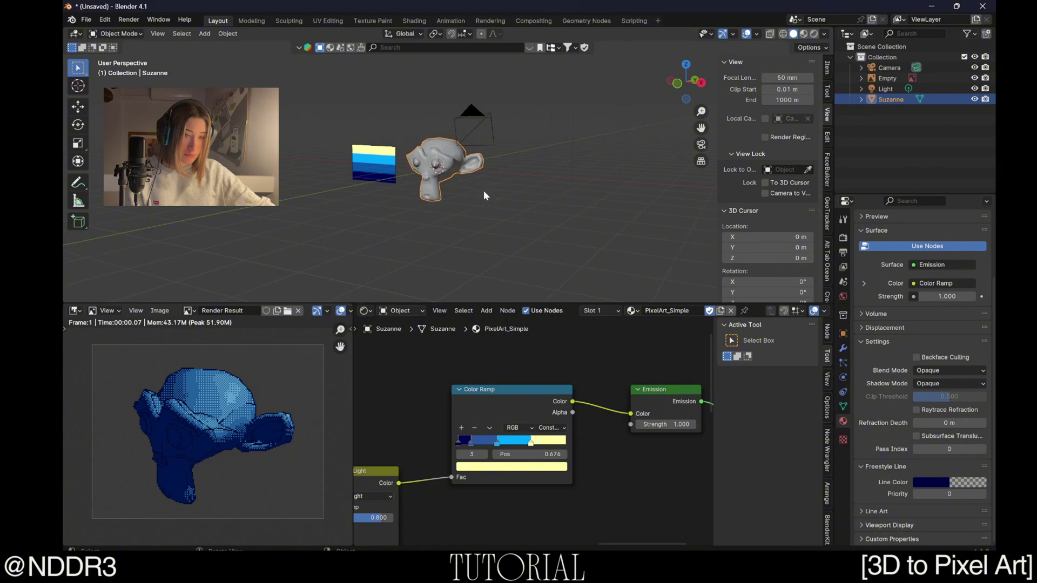
mouse_move(484, 190)
middle_mouse_down()
mouse_move(553, 191)
mouse_move(458, 197)
mouse_move(392, 173)
mouse_move(582, 202)
mouse_move(551, 186)
middle_mouse_up()
key("z")
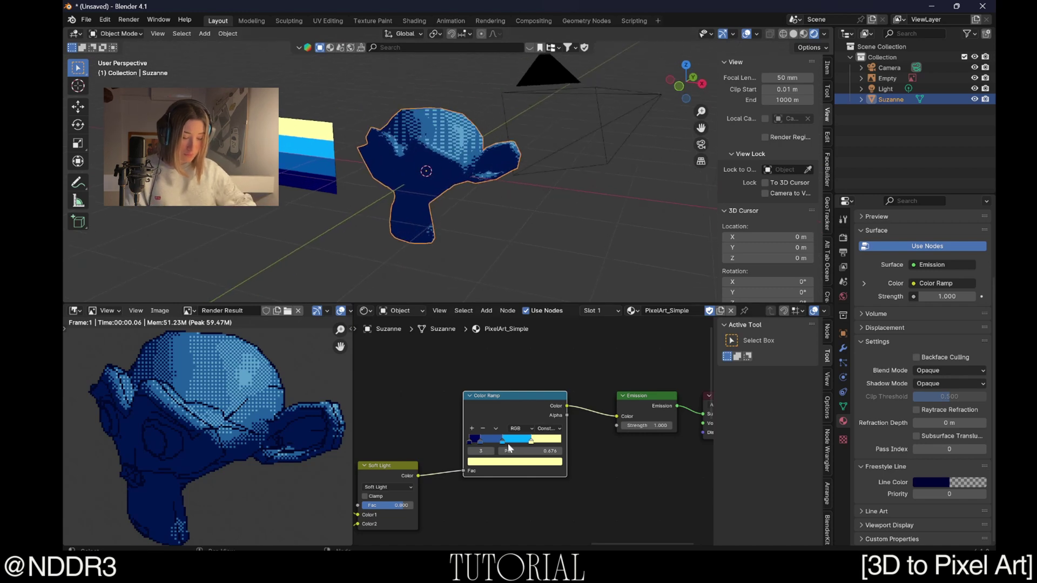
Eyedrop pale yellow into the second ramp stop and render to check it.
left_click(503, 441)
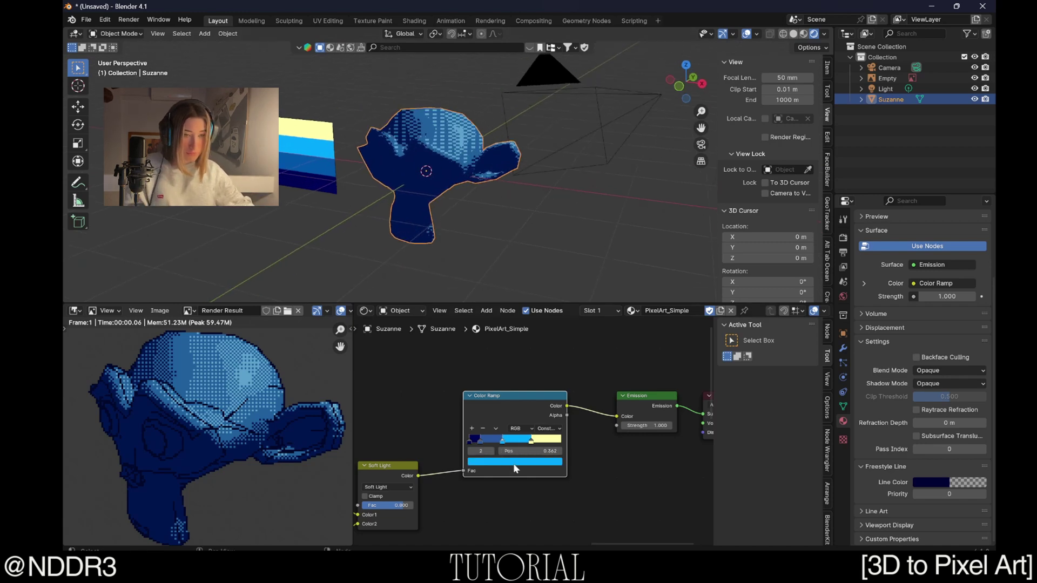
left_click(514, 462)
left_click(553, 448)
left_click(314, 125)
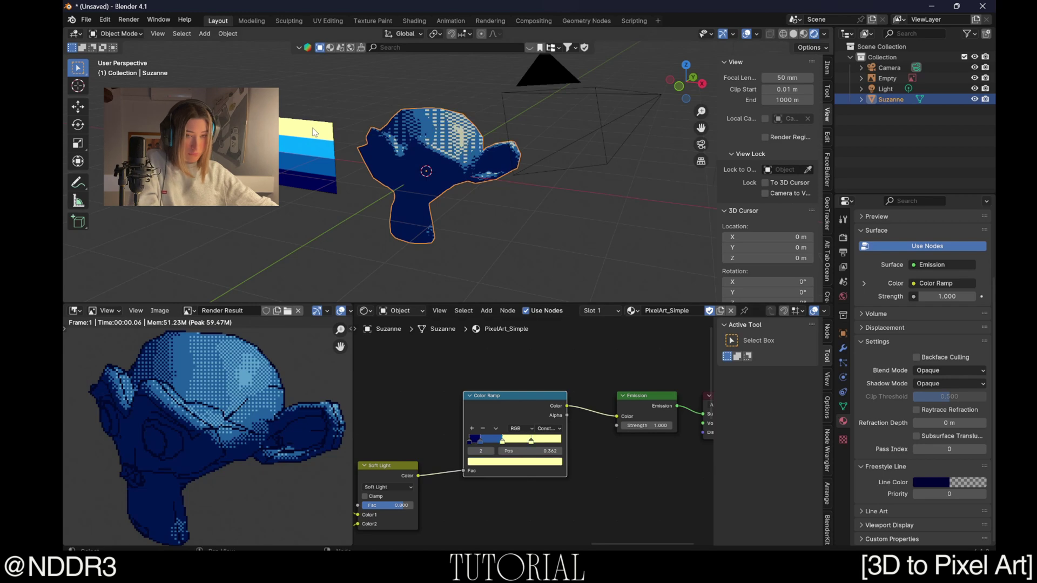
key("F12")
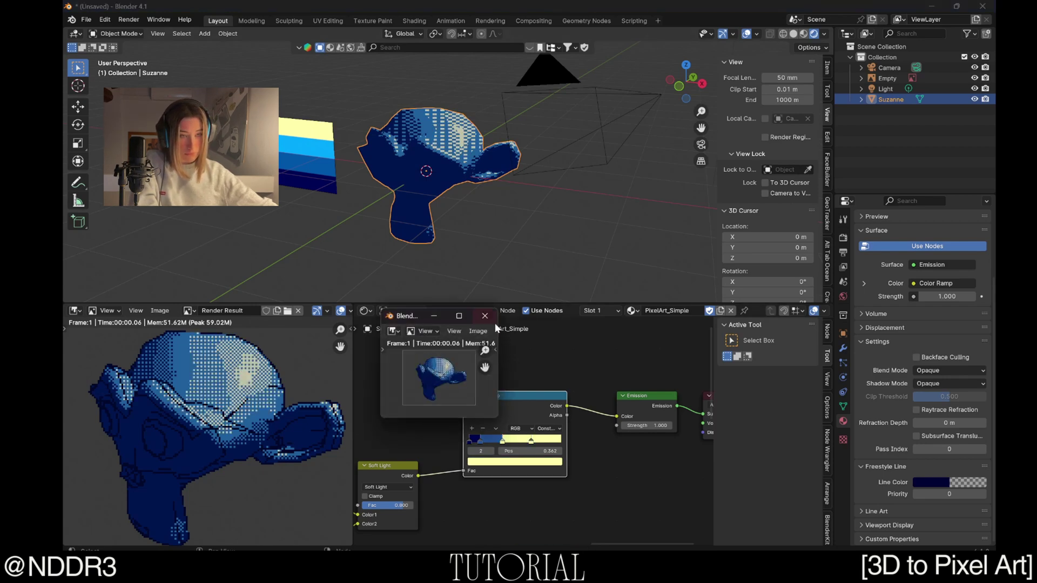
left_click(495, 322)
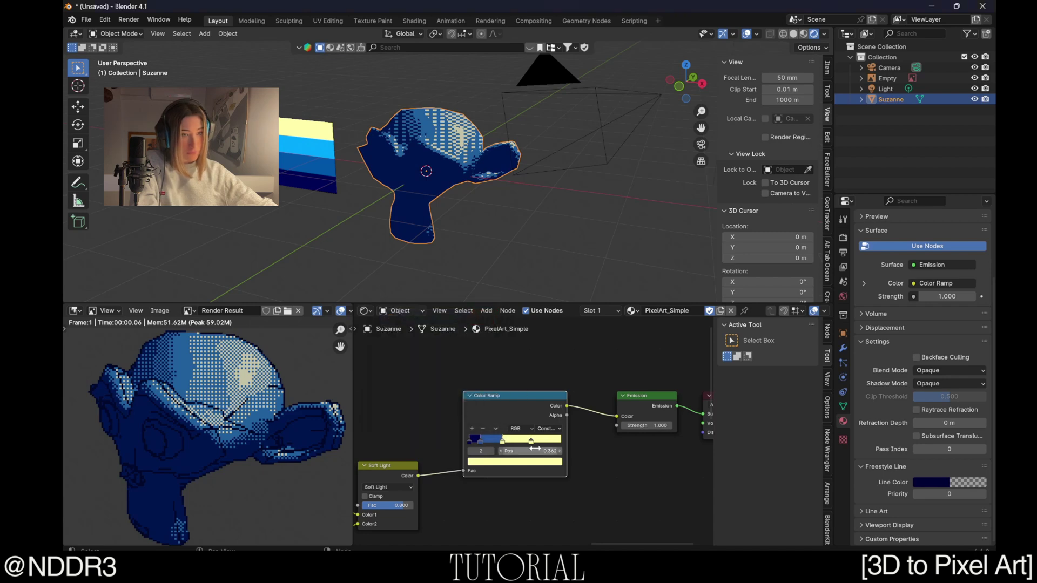
Eyedrop light blue into the last ramp stop and re-render Suzanne.
left_click(531, 440)
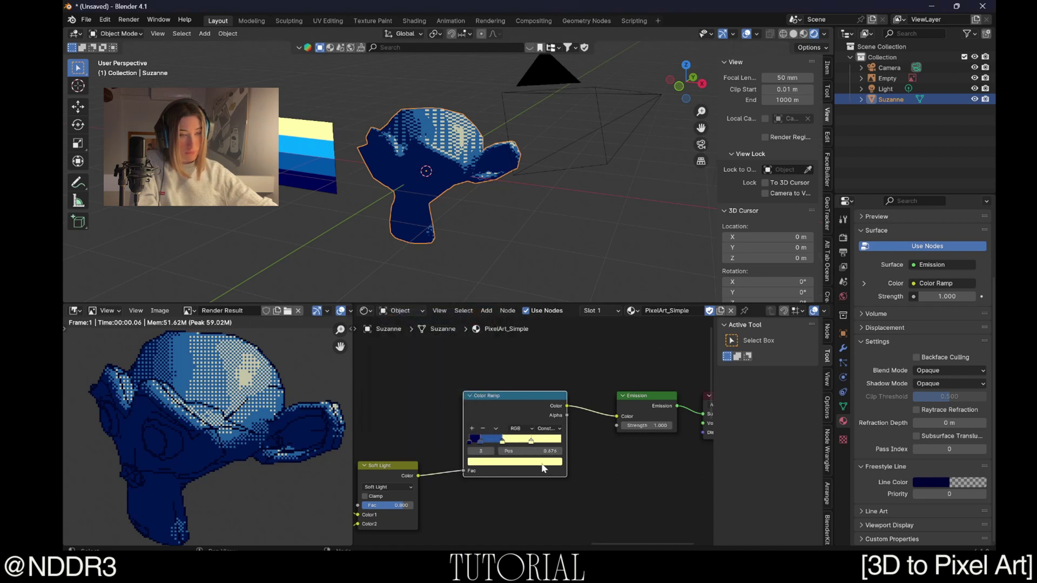
left_click(542, 465)
left_click(553, 424)
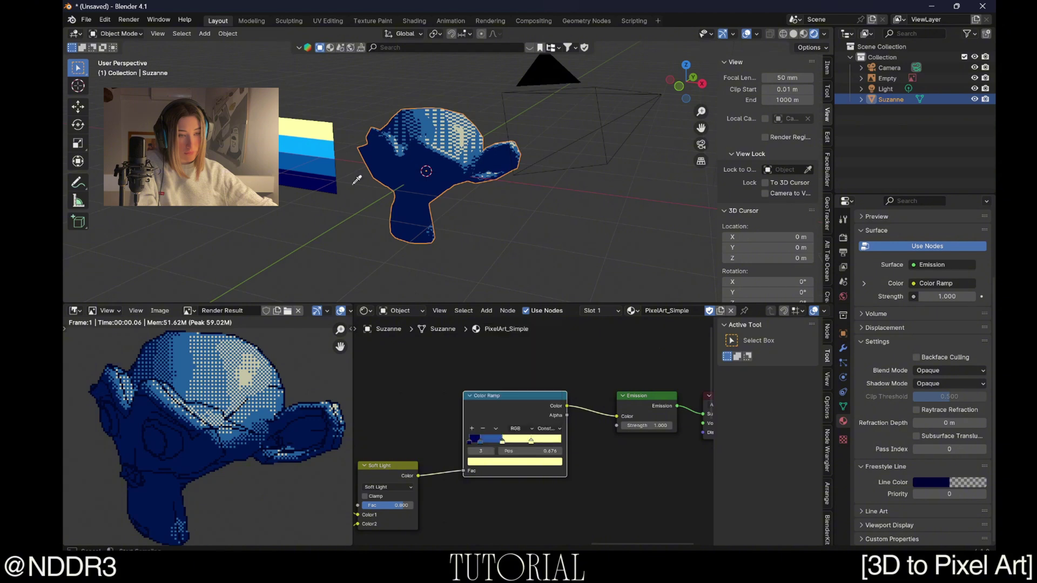
left_click(321, 142)
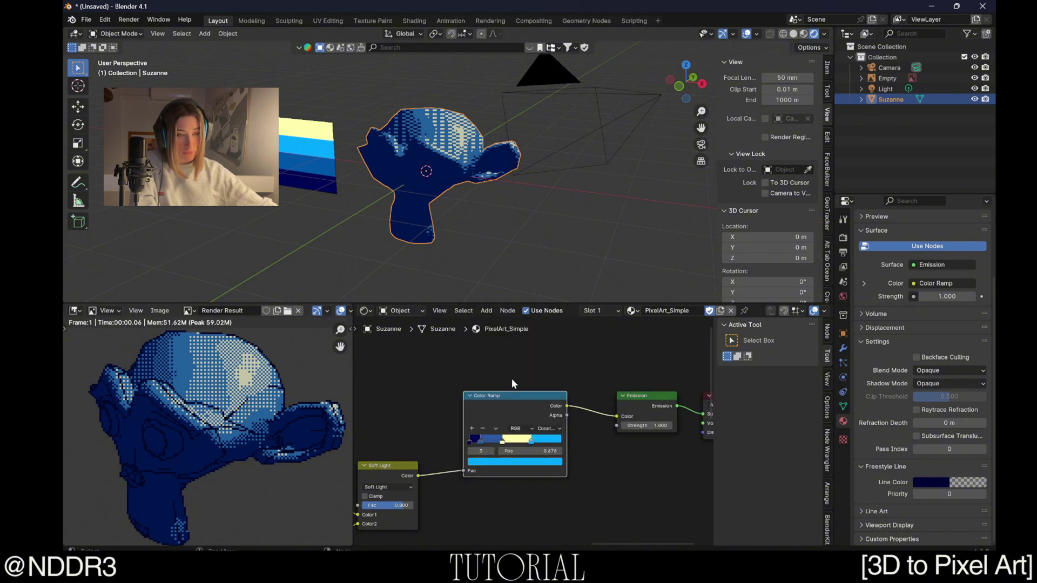
key("F12")
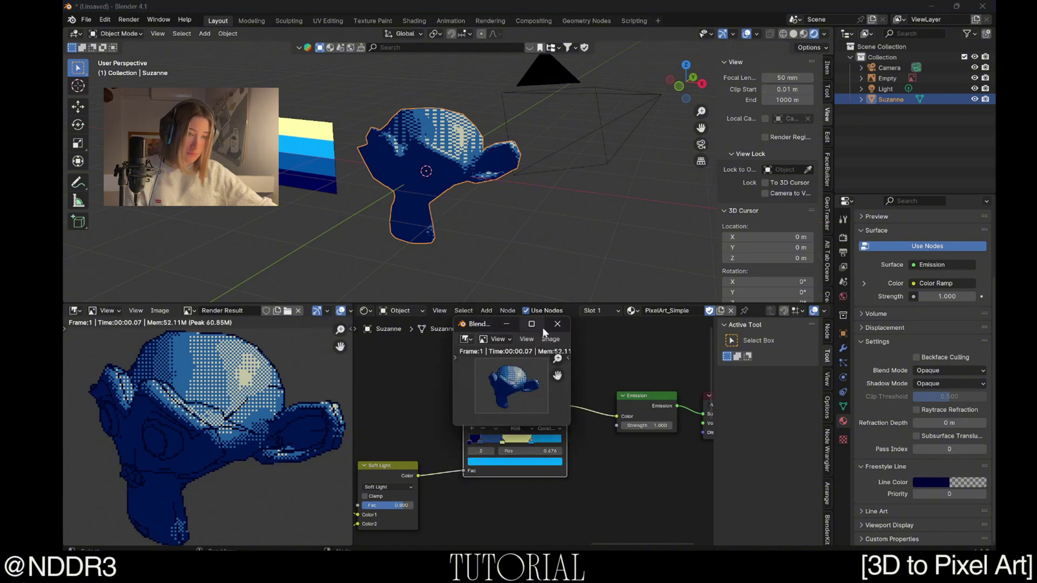
left_click(555, 325)
Lock the camera to the view, reframe the shot around Suzanne, and render it.
key("KP_0")
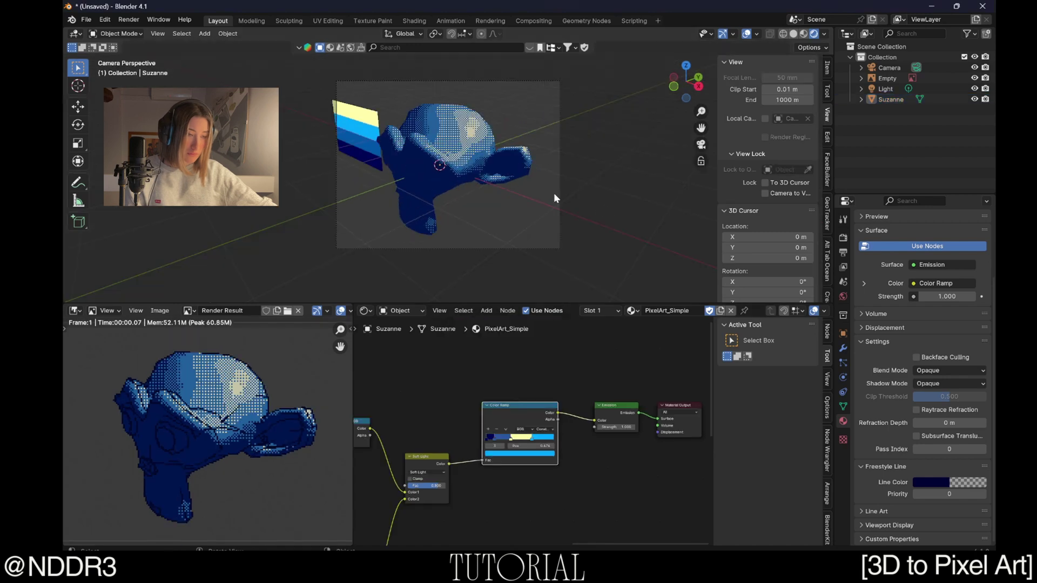
left_click(765, 193)
mouse_move(500, 186)
middle_mouse_down()
mouse_move(504, 170)
mouse_move(514, 187)
middle_mouse_up()
key("F12")
left_click(645, 147)
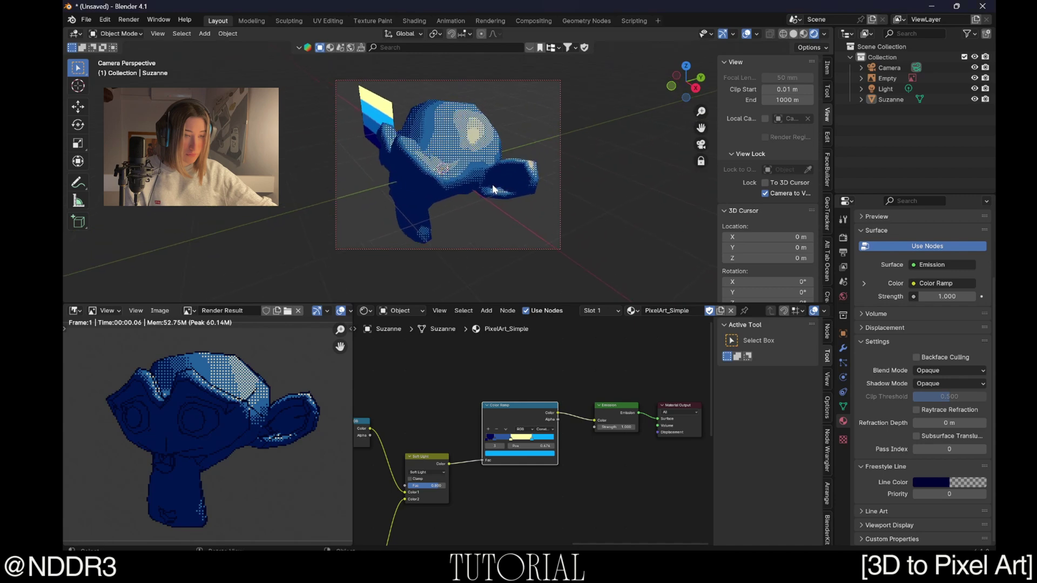
key("F12")
left_click(538, 130)
Render Suzanne from a new orbit angle and inspect it in a full-screen, zoomed render window.
mouse_move(434, 187)
middle_mouse_down()
mouse_move(451, 174)
mouse_move(446, 193)
middle_mouse_up()
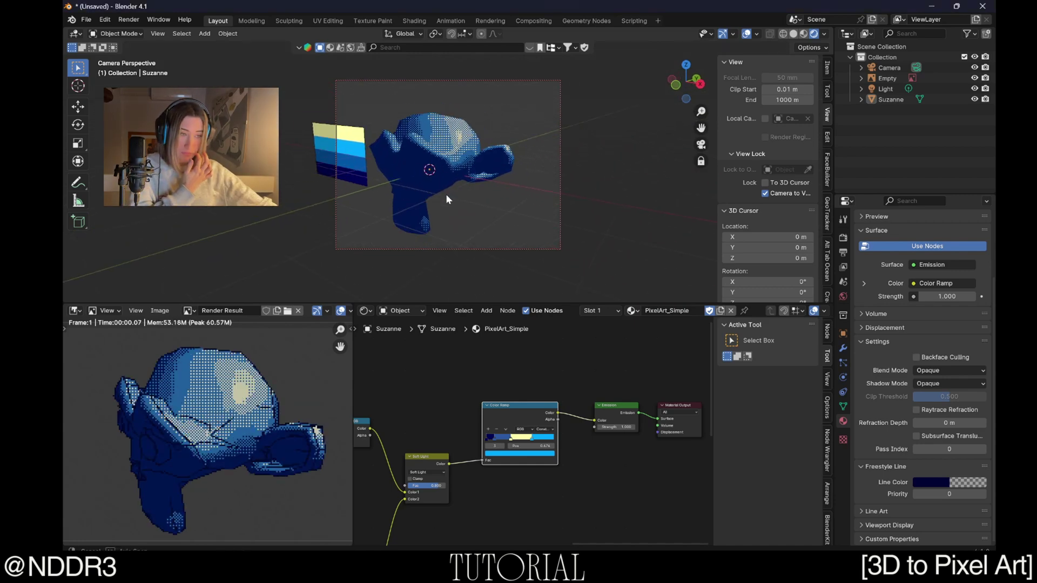
key("F12")
left_click(483, 135)
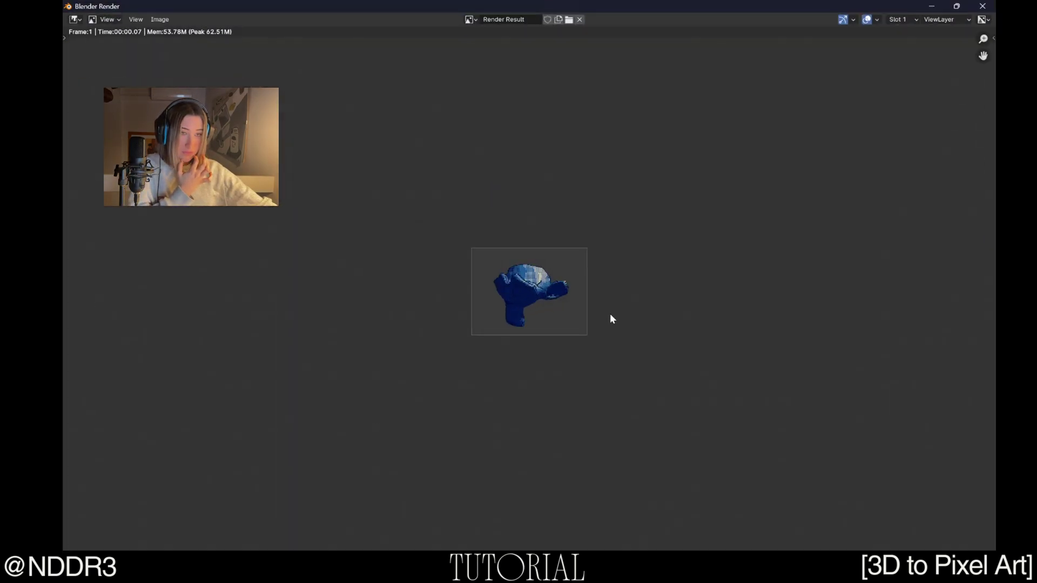
scroll(610, 313, "up", 10)
scroll(607, 291, "down", 3)
scroll(609, 296, "up", 1)
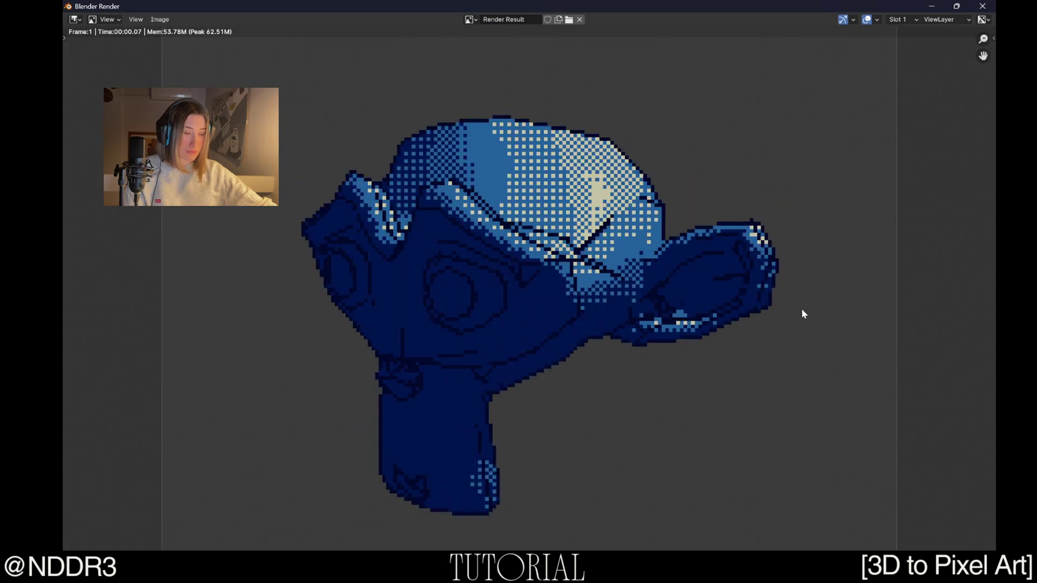
middle_click_drag(782, 296, 780, 298)
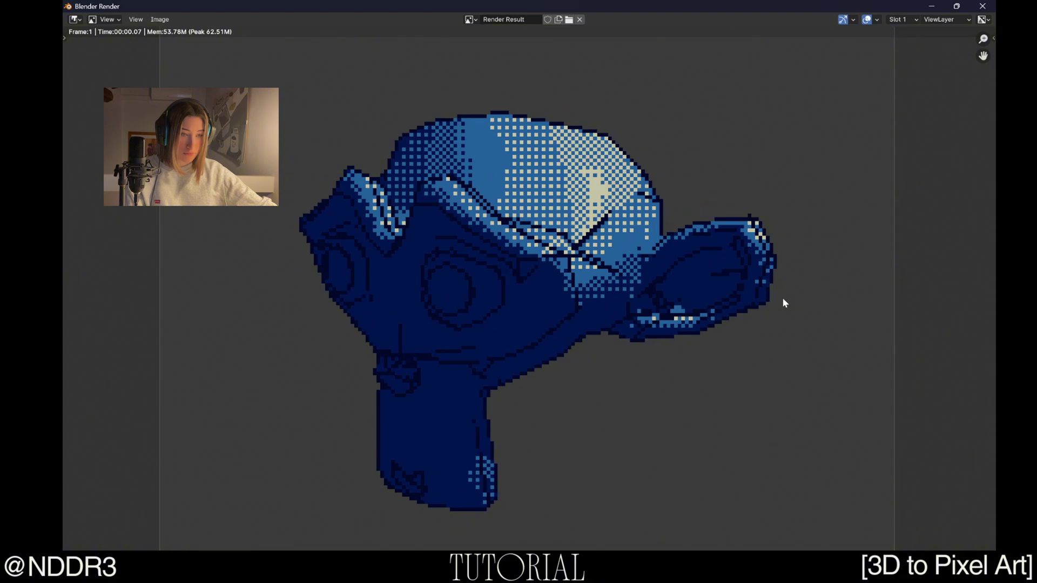
key("Escape")
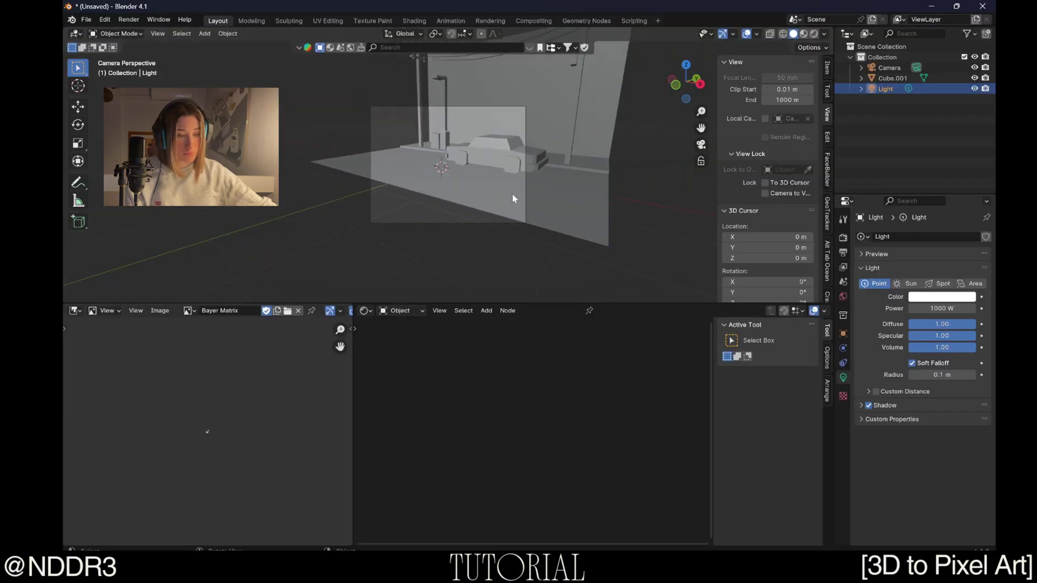
Lock the camera to the view, reframe it lower and more frontally on the car, and render.
scroll(518, 203, "up", 1)
left_click(780, 195)
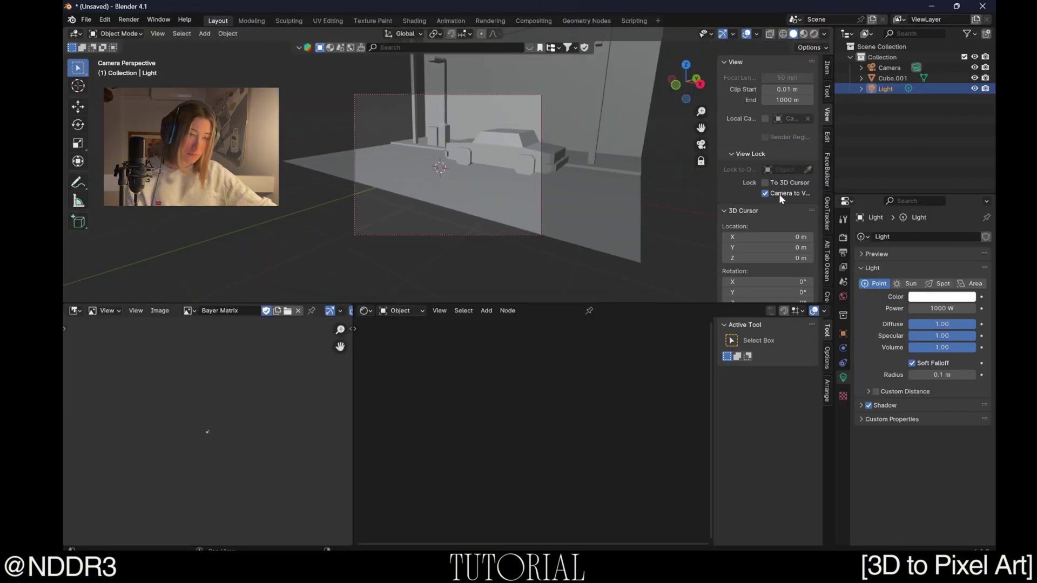
mouse_move(507, 181)
middle_mouse_down()
mouse_move(450, 180)
mouse_move(460, 216)
mouse_move(477, 192)
mouse_move(463, 181)
mouse_move(466, 153)
mouse_move(460, 171)
middle_mouse_up()
scroll(462, 167, "up", 2)
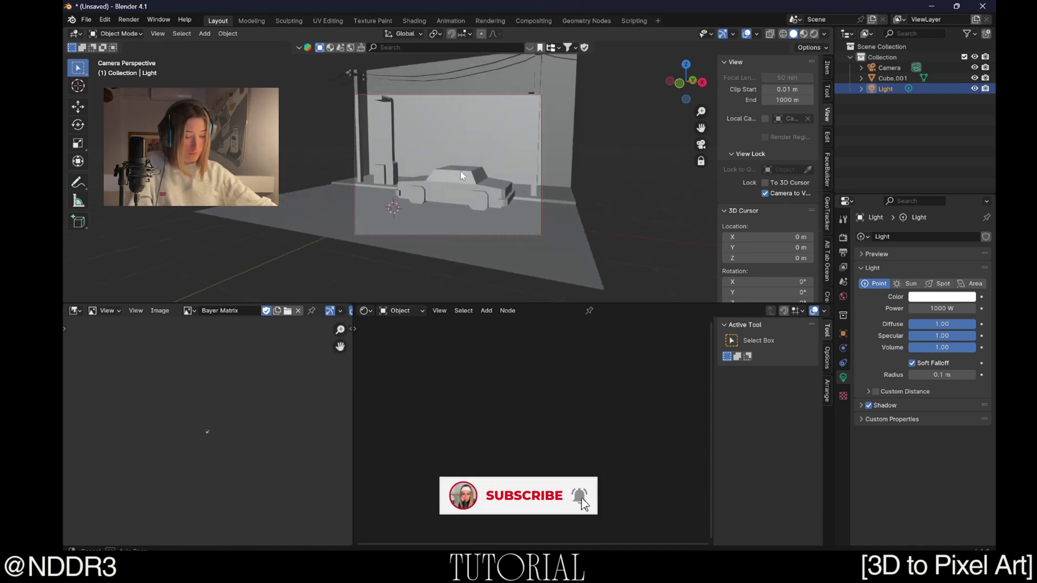
middle_click_drag(460, 135, 468, 148)
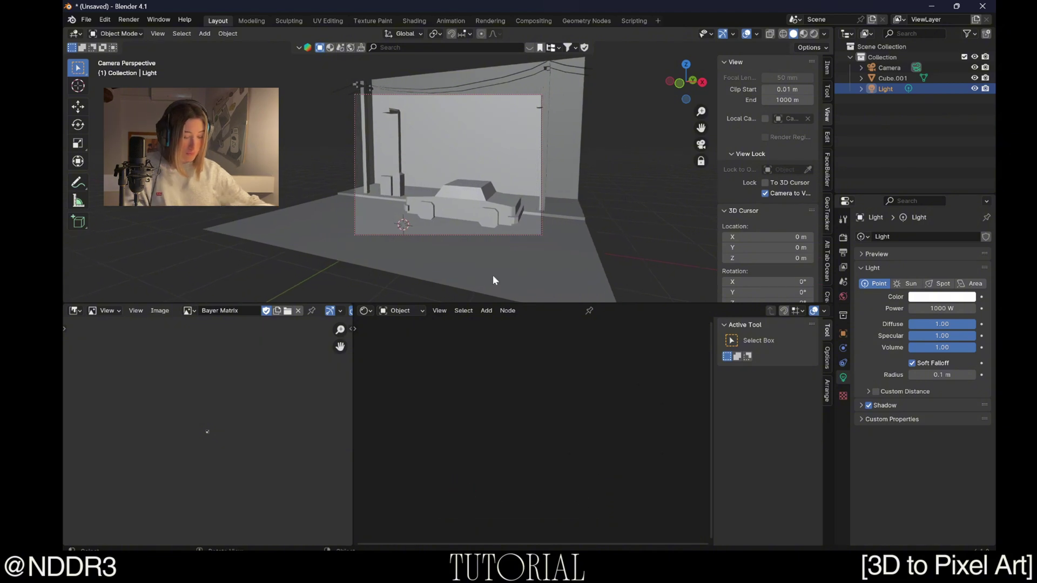
key("F12")
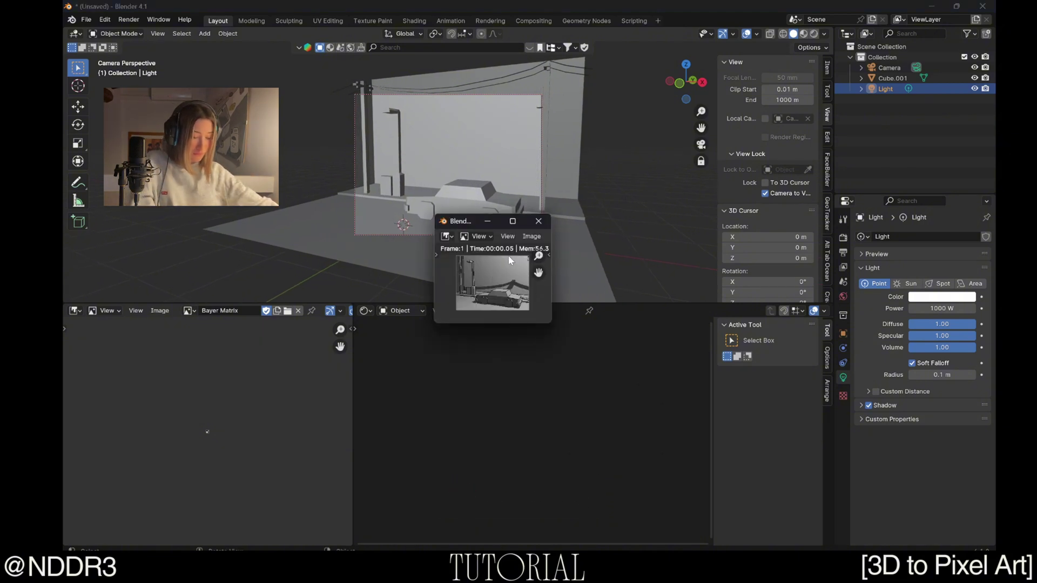
left_click(539, 223)
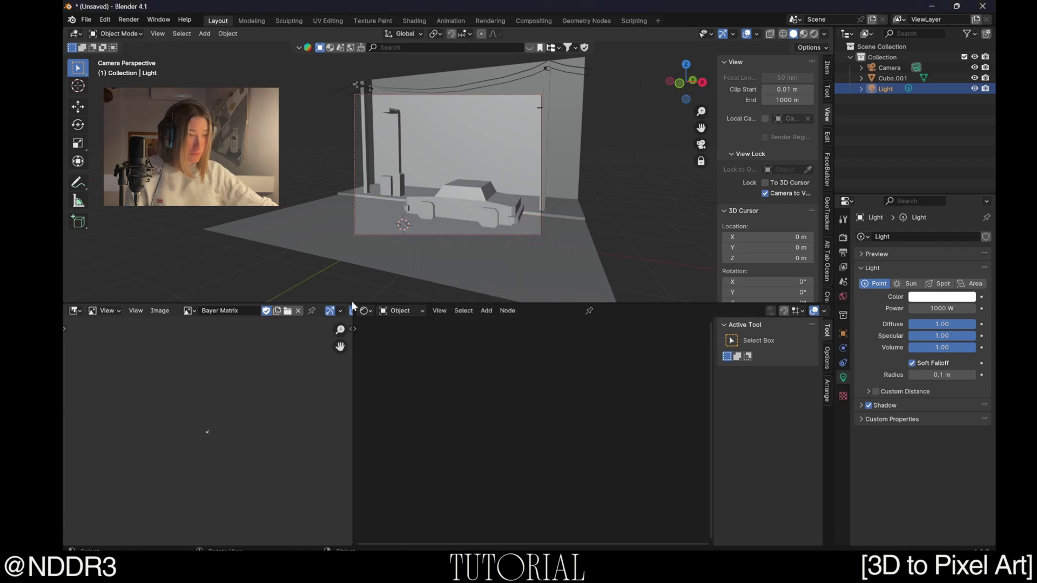
Display Render Result in the image panel, unlock the camera from the view, and orbit freely.
left_click(187, 311)
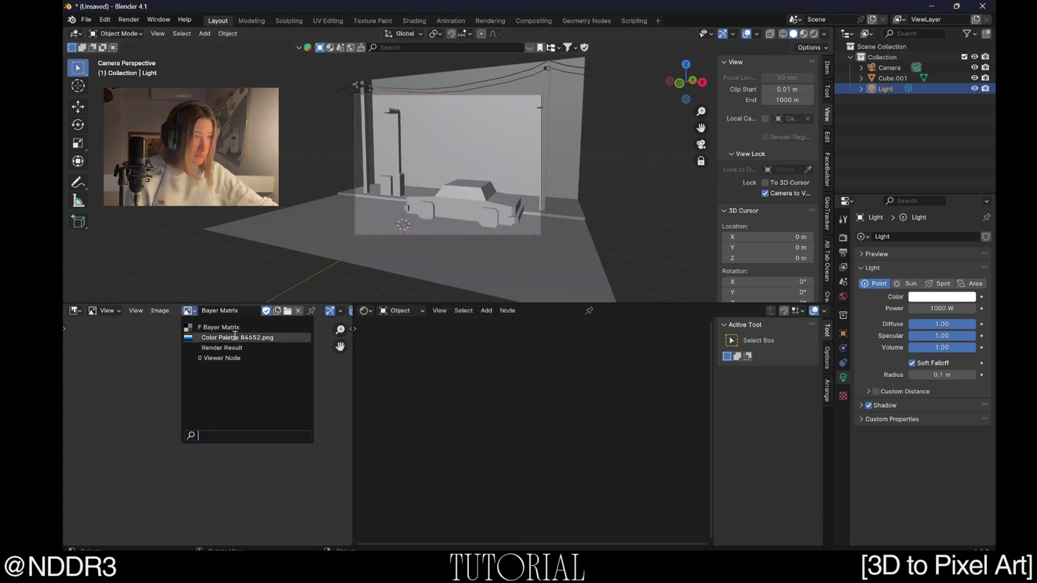
left_click(246, 348)
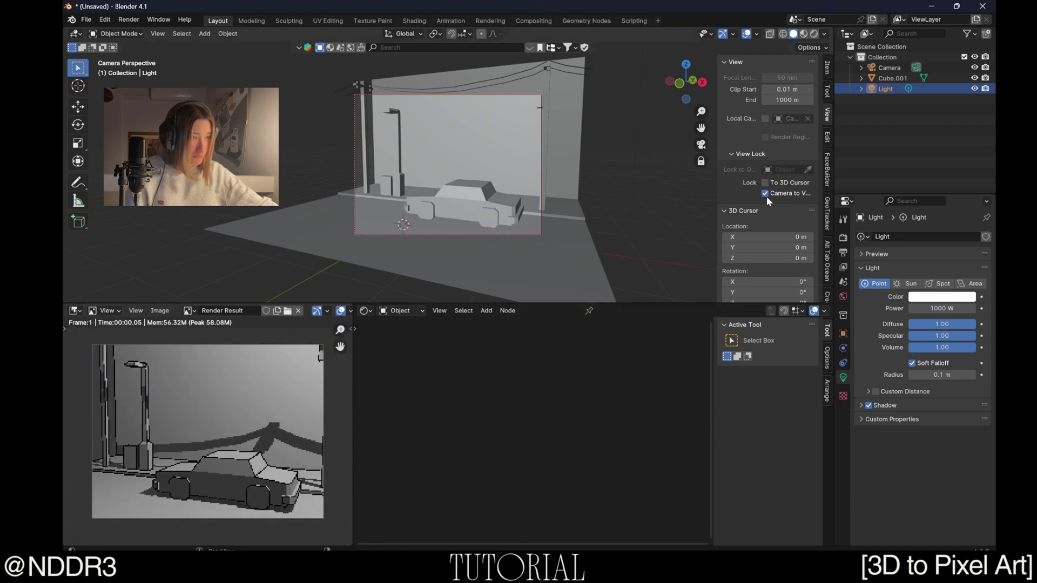
left_click(611, 172)
key("KP_0")
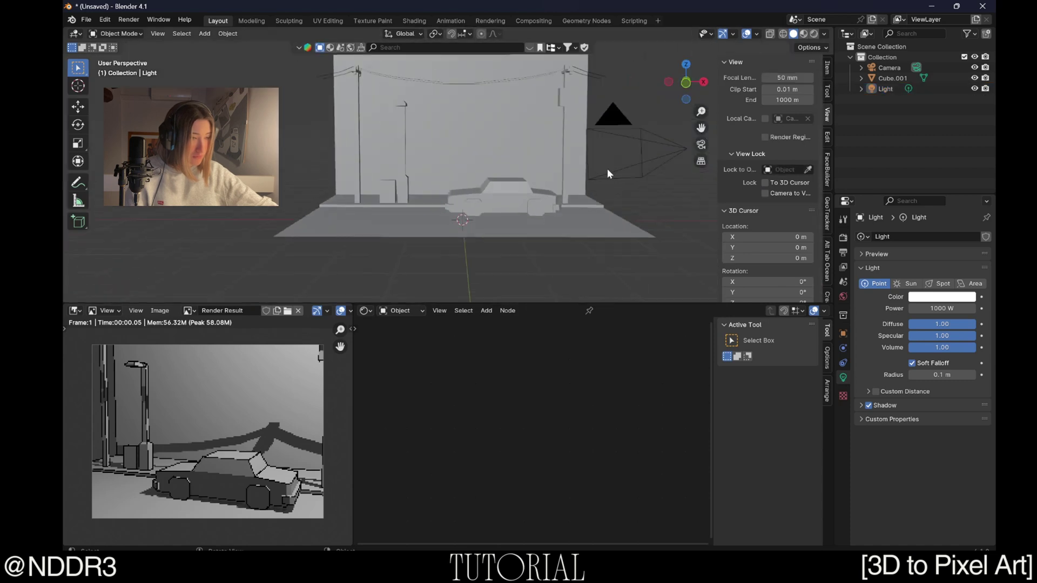
middle_click_drag(607, 169, 582, 193)
Assign the PixelArt_Simple material to the street scene object Cube.001.
left_click(452, 202)
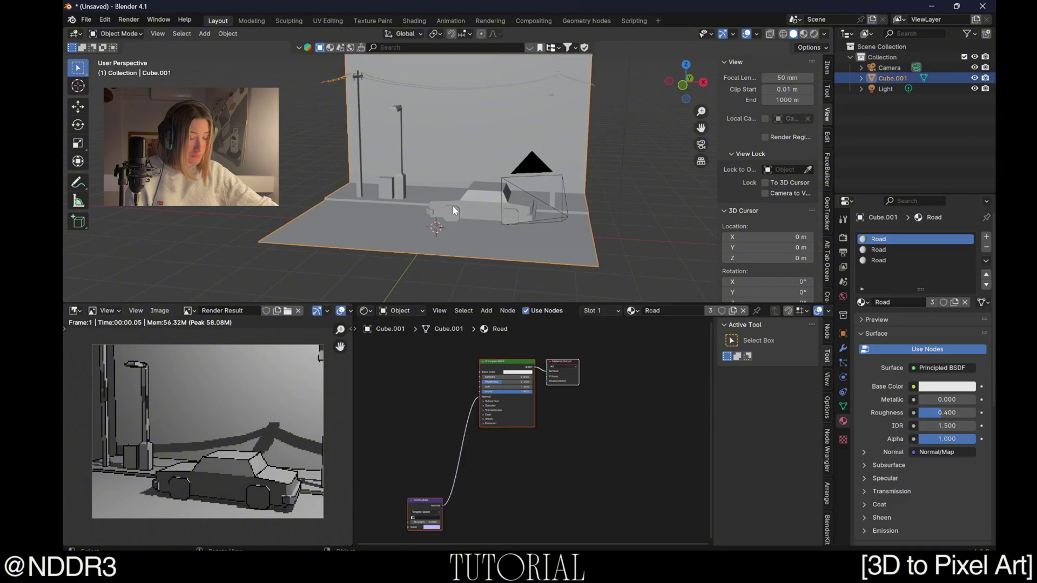
left_click(631, 311)
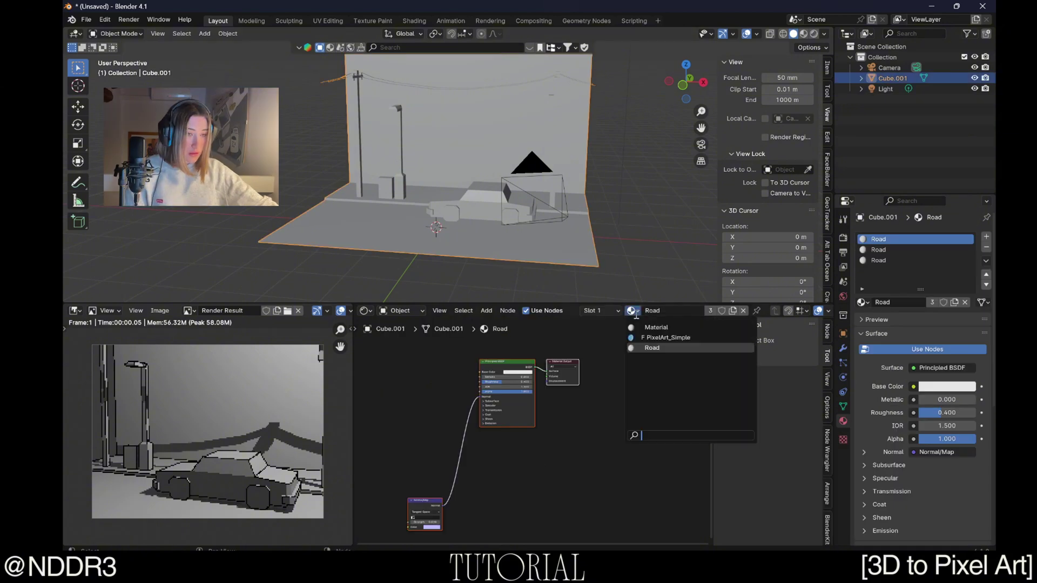
left_click(657, 337)
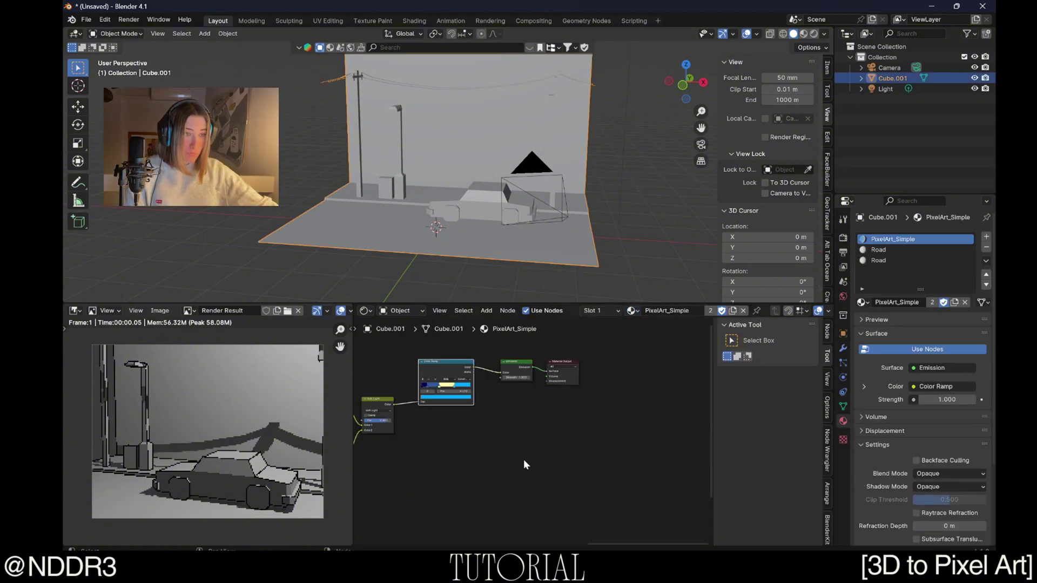
scroll(523, 459, "up", 1)
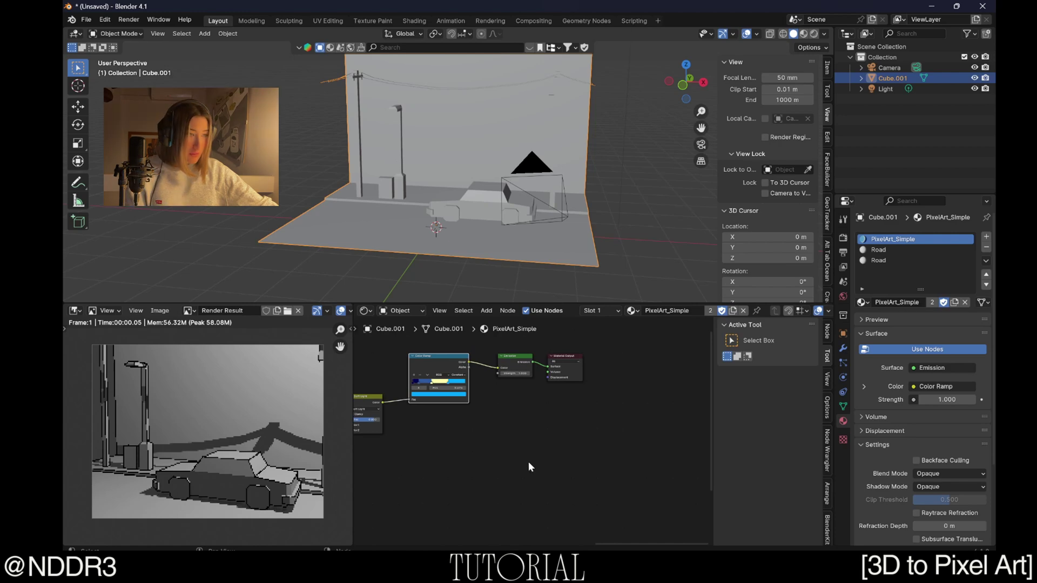
Render the street scene and inspect the blue dithered result full screen.
key("F12")
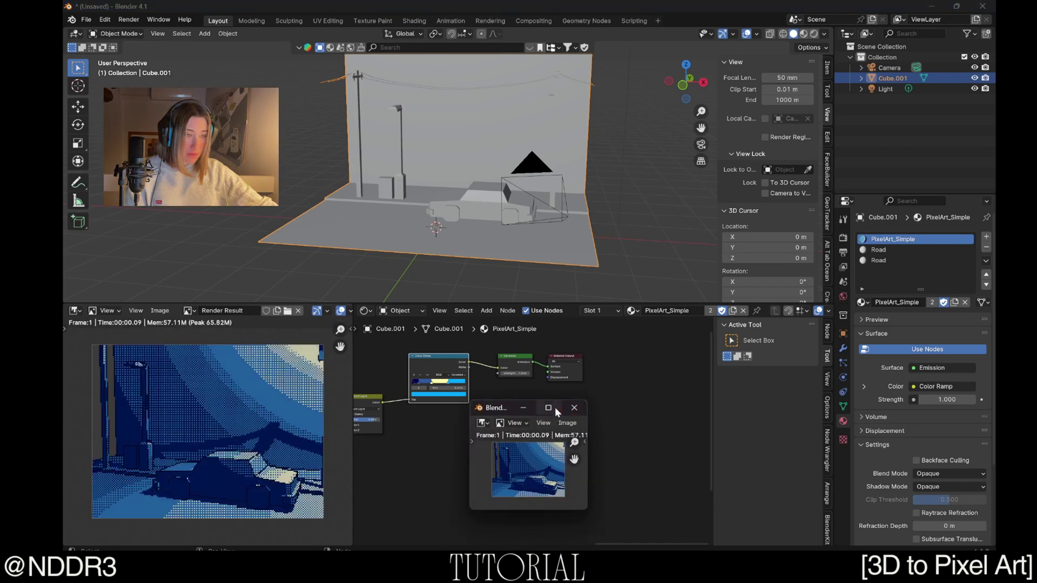
left_click(548, 408)
scroll(627, 303, "up", 4)
scroll(752, 277, "up", 6)
scroll(748, 275, "down", 1)
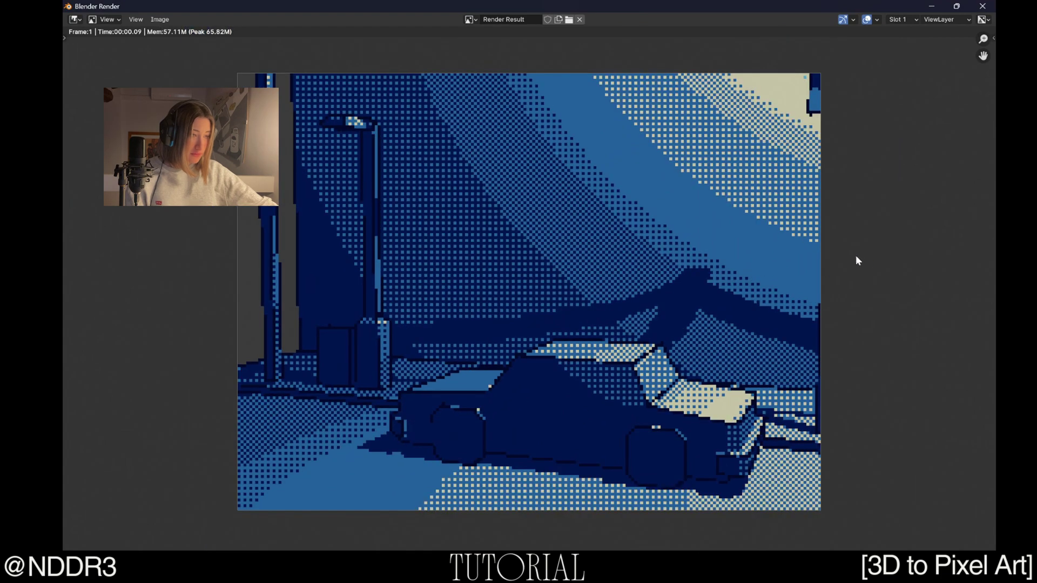
left_click(982, 6)
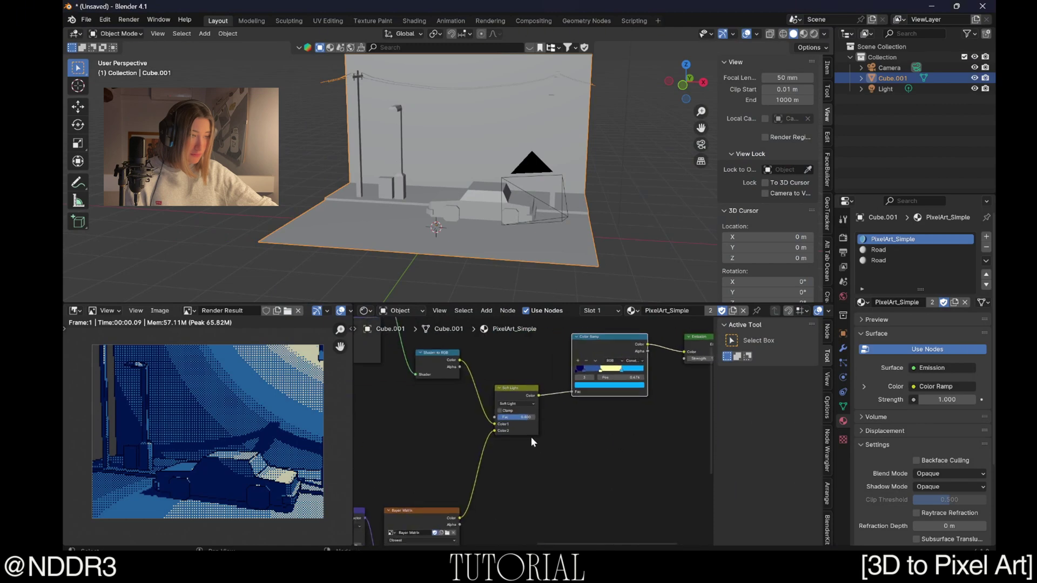
Set the Soft Light mix factor to 0.300 and switch the viewport to Rendered shading.
double_click(520, 408)
type("0.3")
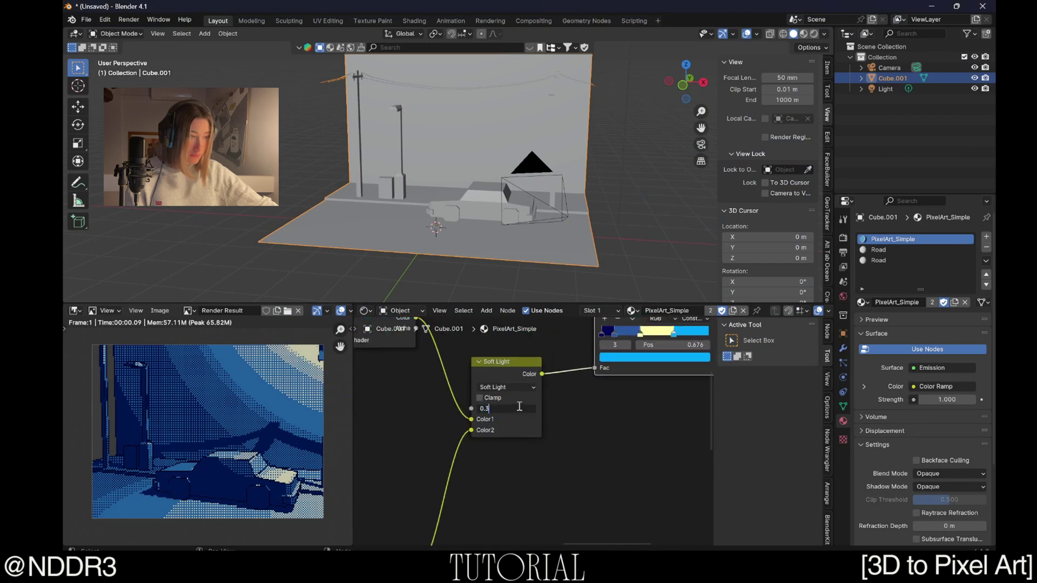
key("Return")
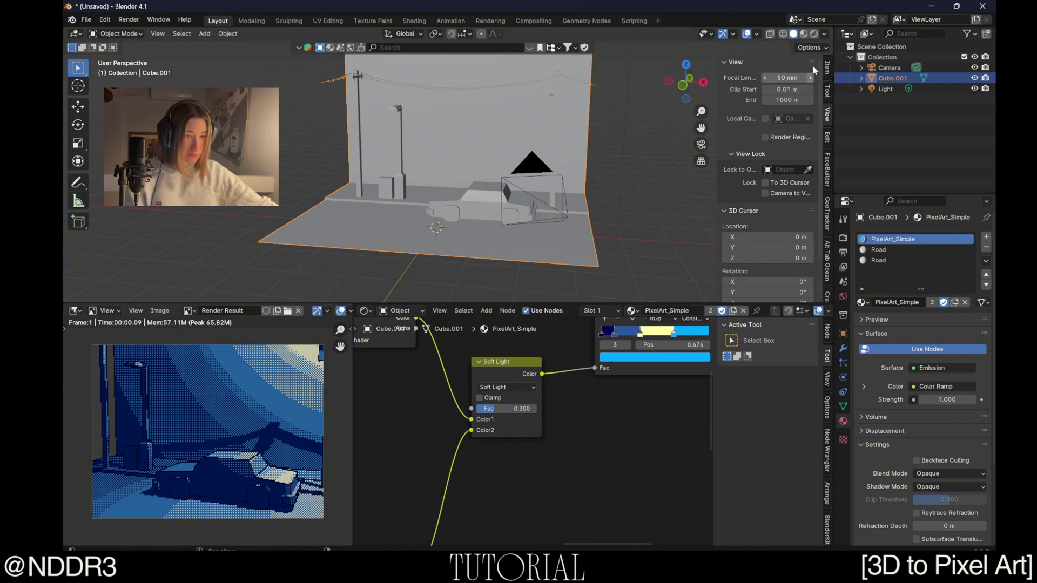
left_click(813, 33)
Re-render and inspect the street scene full screen, then select the light.
key("F12")
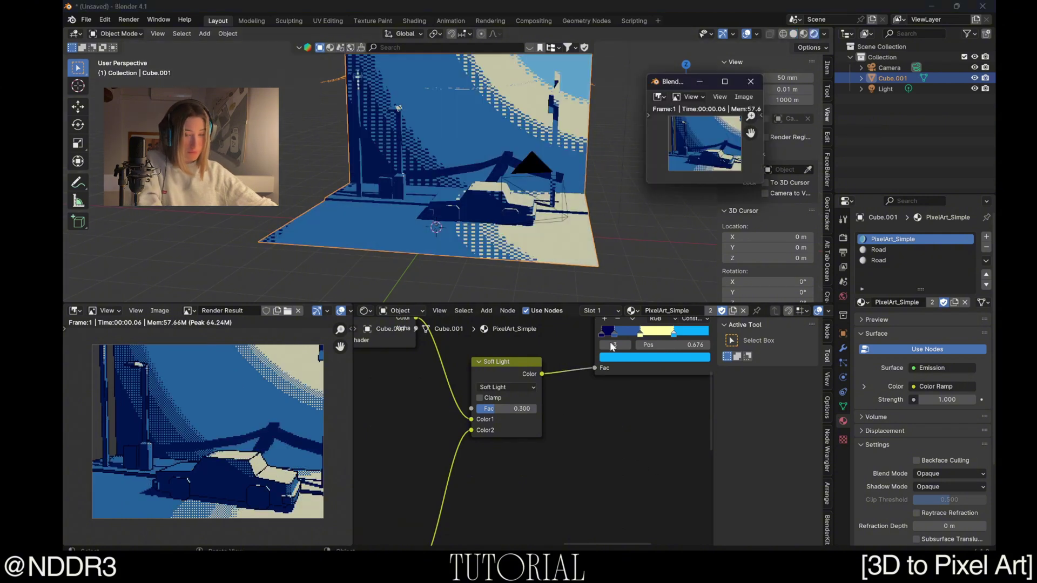
left_click(729, 80)
scroll(718, 277, "up", 6)
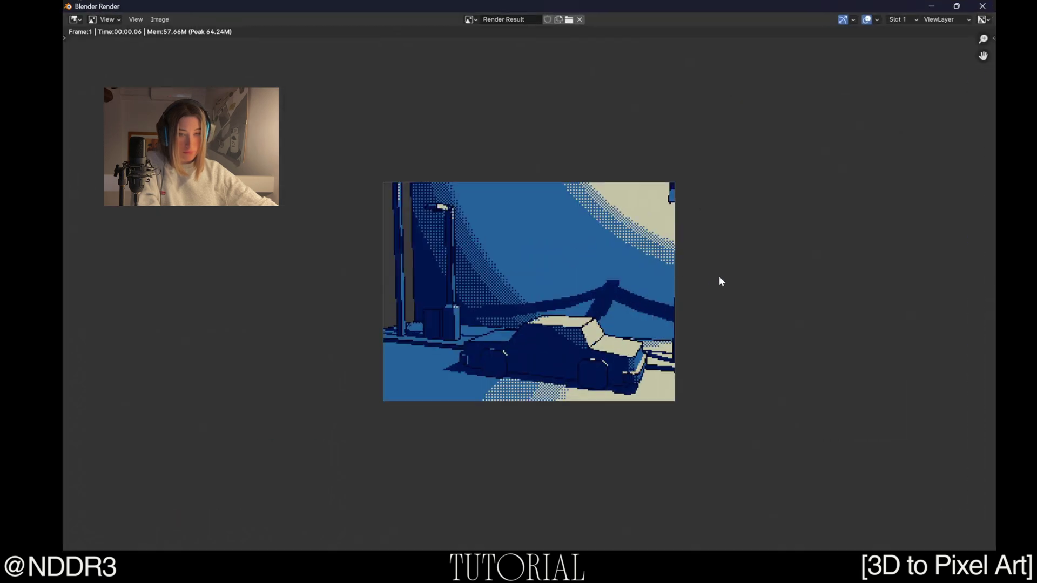
scroll(713, 281, "up", 1)
scroll(491, 315, "up", 1)
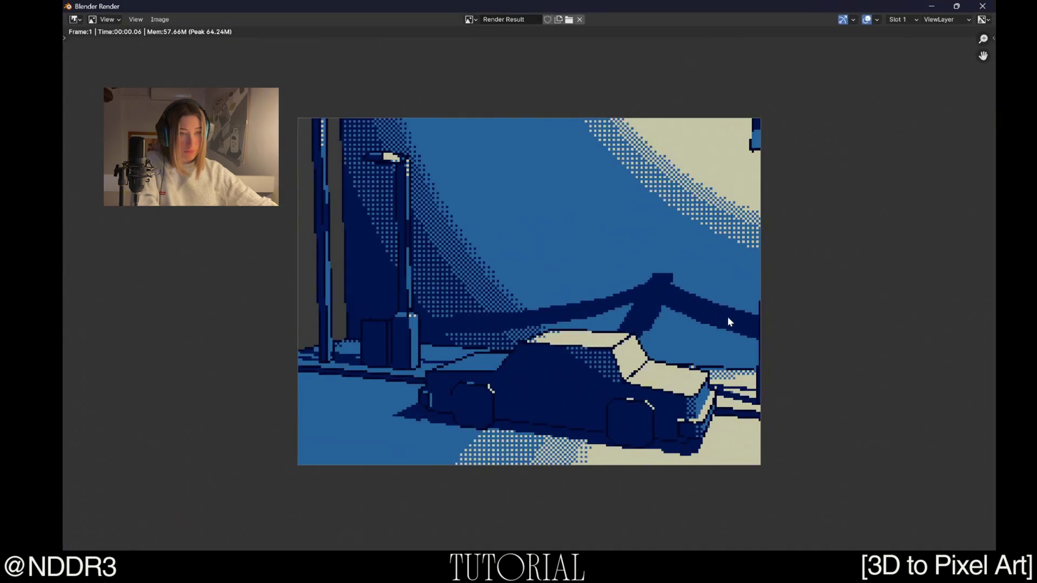
left_click(982, 6)
middle_click_drag(562, 178, 601, 182)
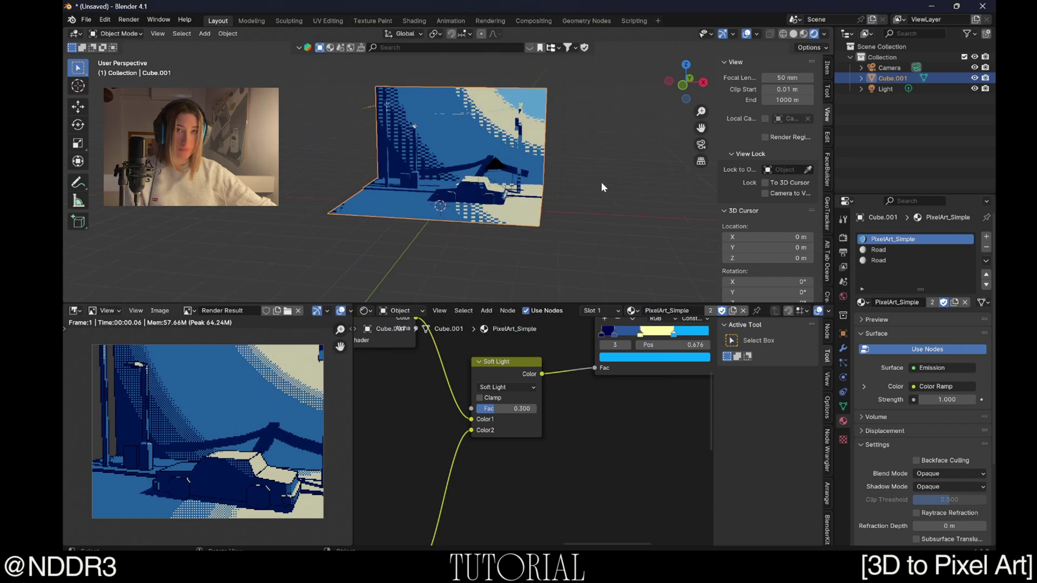
left_click(885, 87)
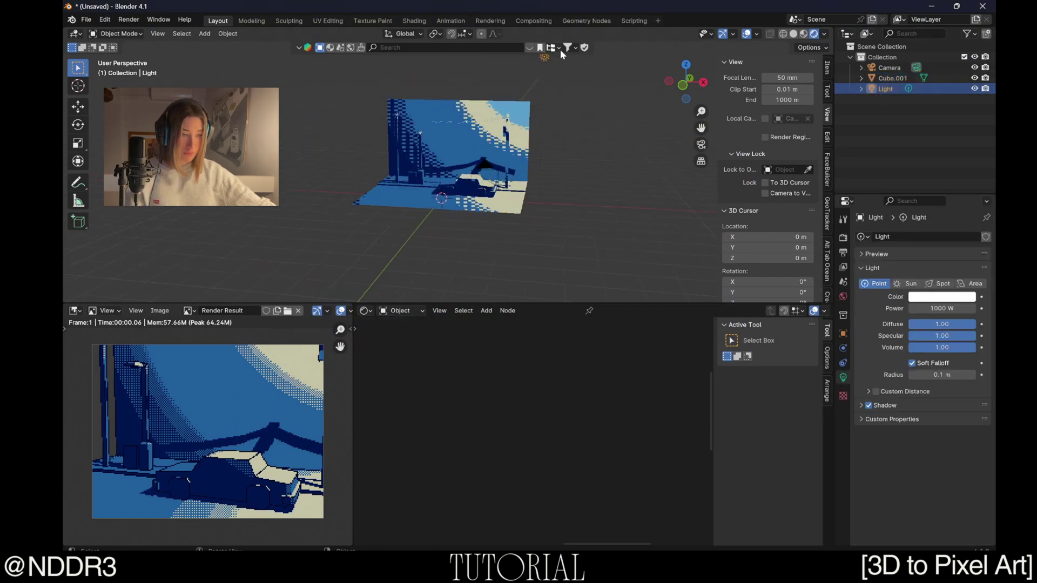
Move the light to a new position and reselect Cube.001.
key("g")
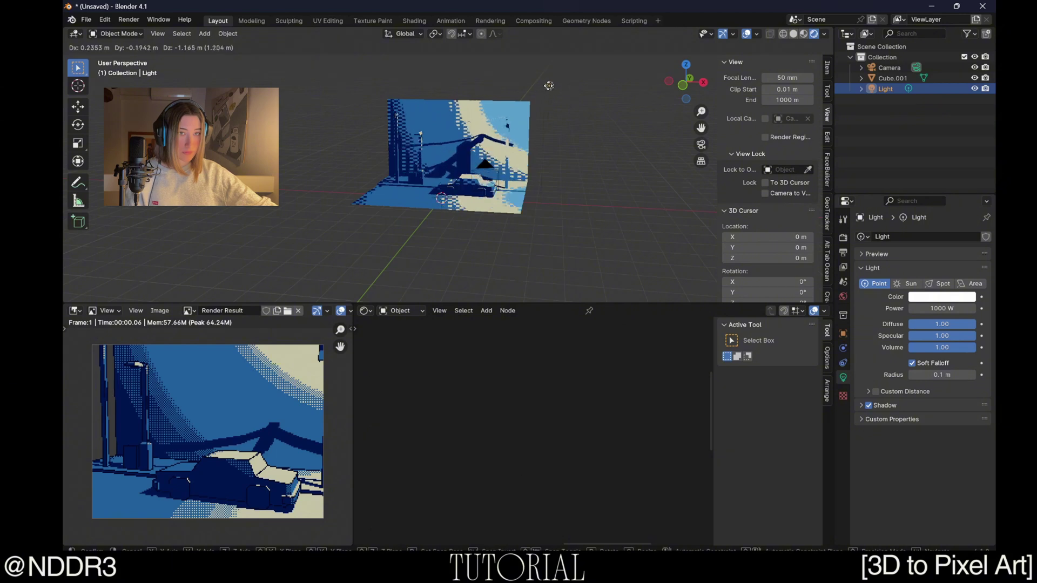
left_click(544, 88)
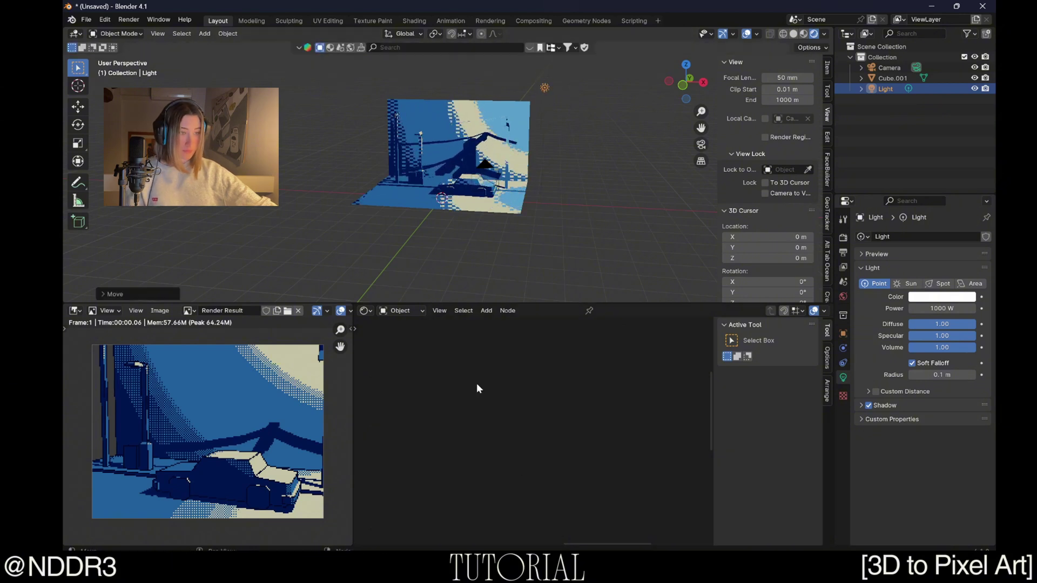
left_click(507, 200)
scroll(519, 389, "up", 4)
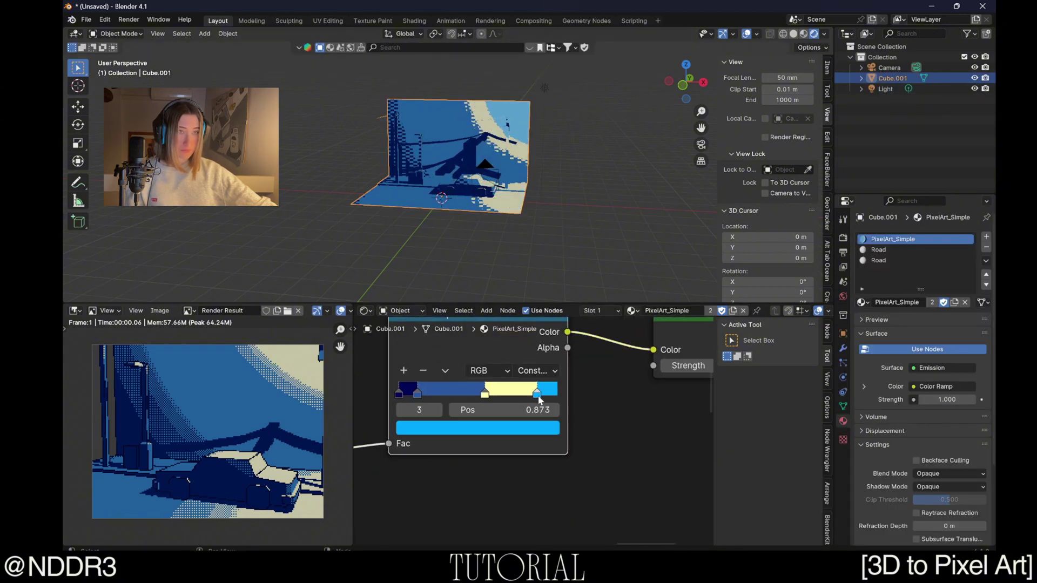
scroll(539, 401, "up", 2)
Darken the yellow Color Ramp stop to a khaki tone.
left_click(472, 384)
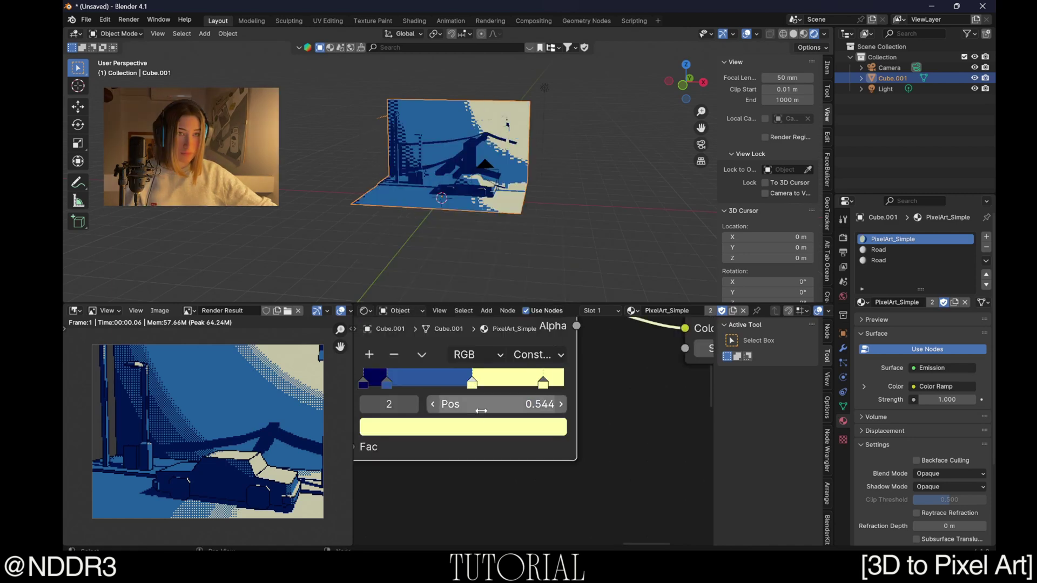
left_click(462, 426)
left_click_drag(463, 378, 432, 378)
scroll(581, 180, "up", 3)
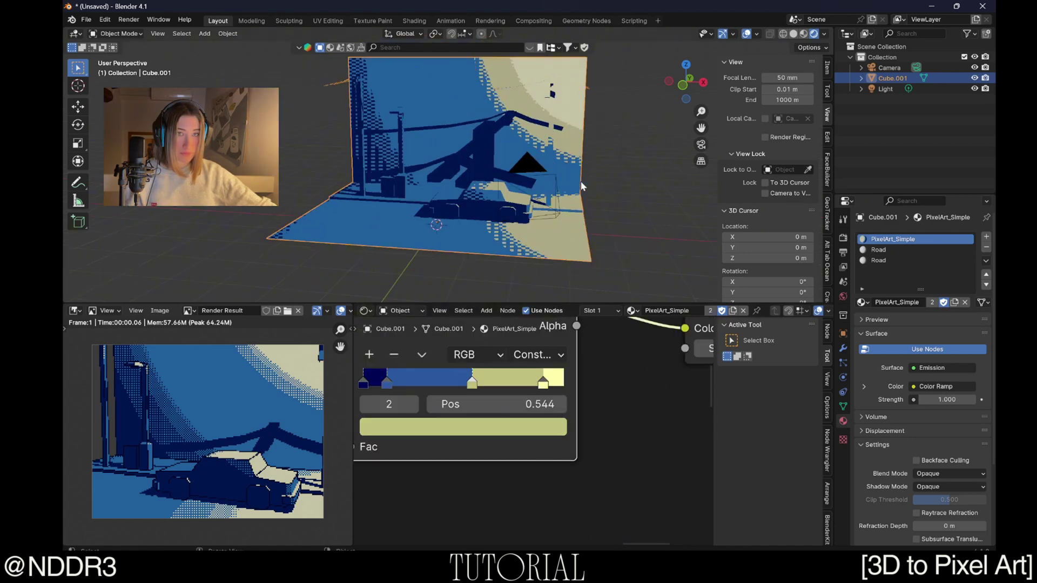
Render the street scene, inspect it full screen, then orbit around the spider.
key("F12")
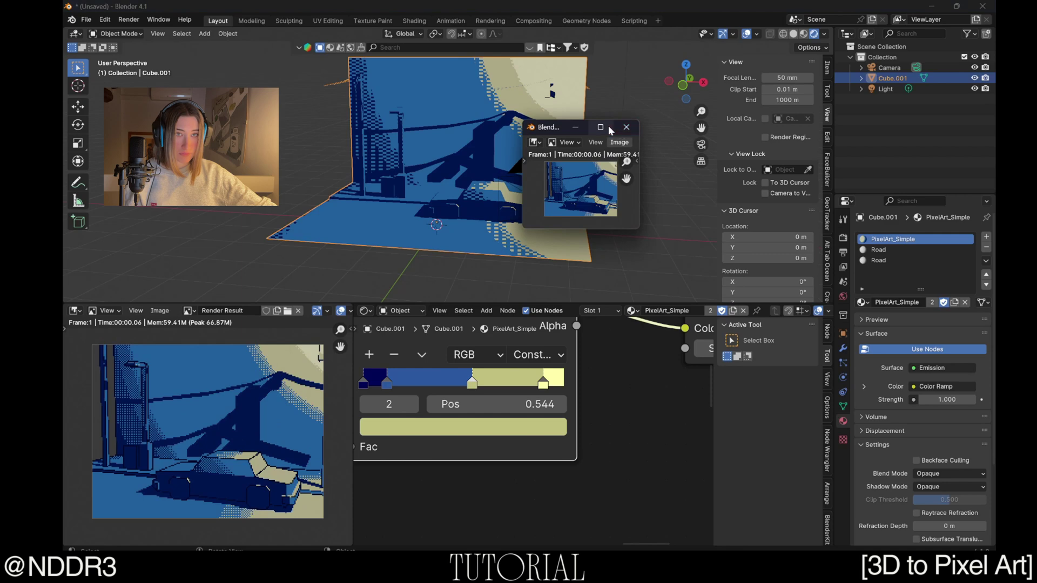
left_click(605, 126)
scroll(683, 293, "up", 5)
scroll(790, 287, "up", 8)
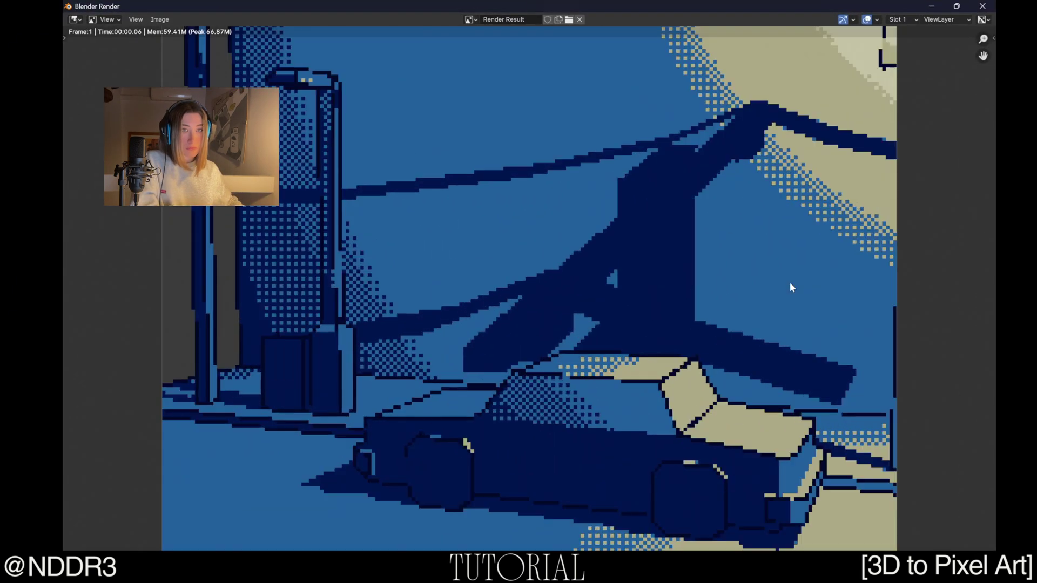
scroll(792, 287, "down", 2)
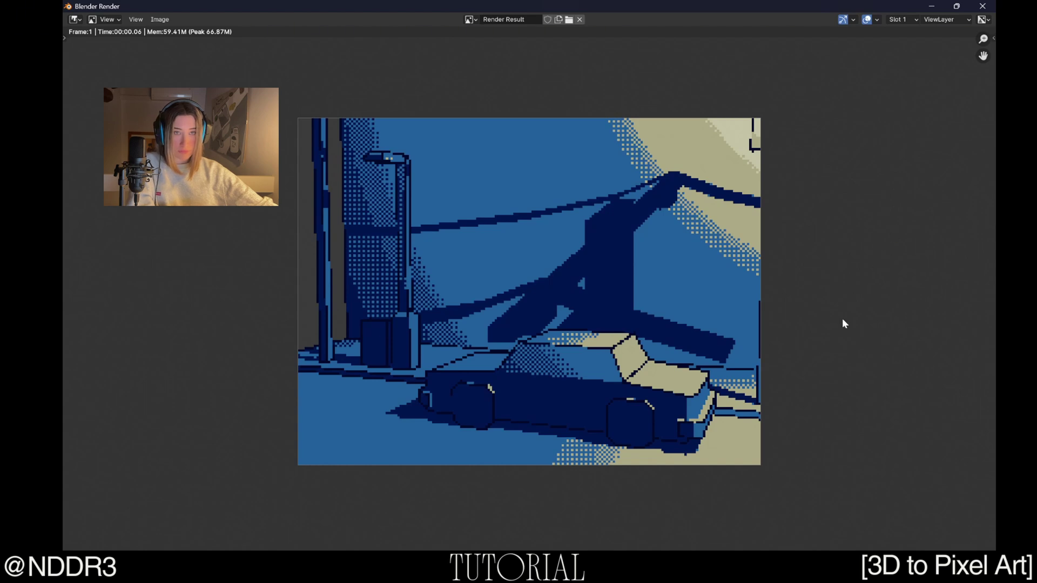
key("Escape")
mouse_move(543, 245)
middle_mouse_down()
mouse_move(521, 258)
mouse_move(521, 154)
middle_mouse_up()
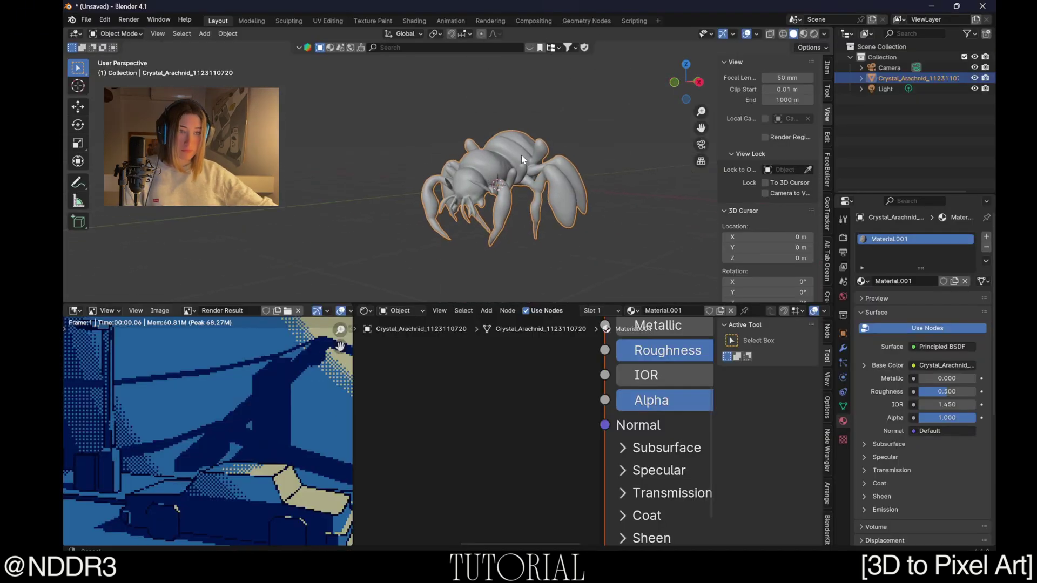
Reframe the scene camera closer around the spider and bring up the material list.
scroll(558, 209, "down", 3)
left_click(609, 187)
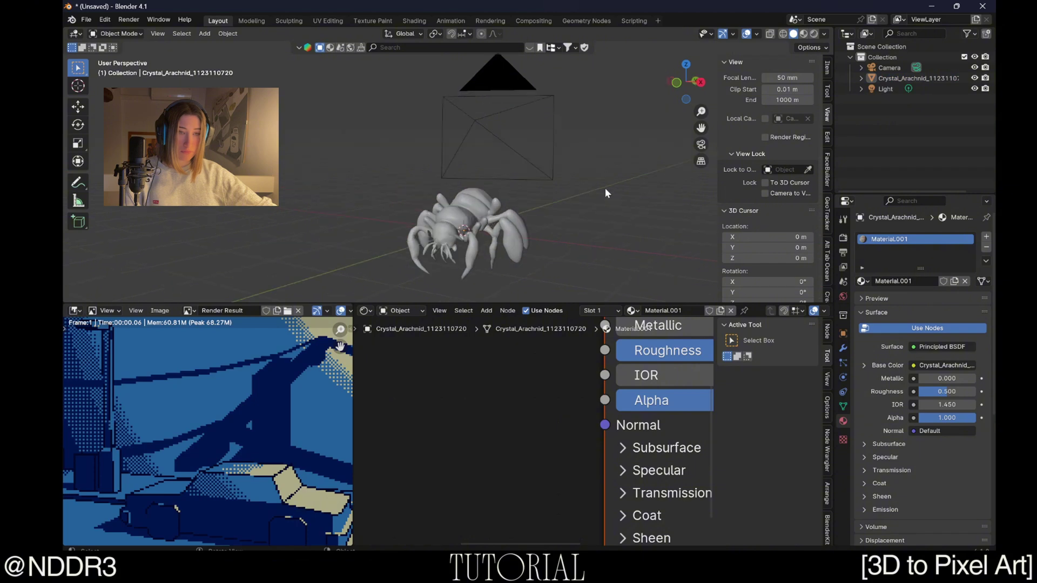
key("KP_0")
mouse_move(668, 192)
middle_mouse_down()
mouse_move(478, 208)
mouse_move(525, 127)
mouse_move(523, 166)
mouse_move(474, 195)
middle_mouse_up()
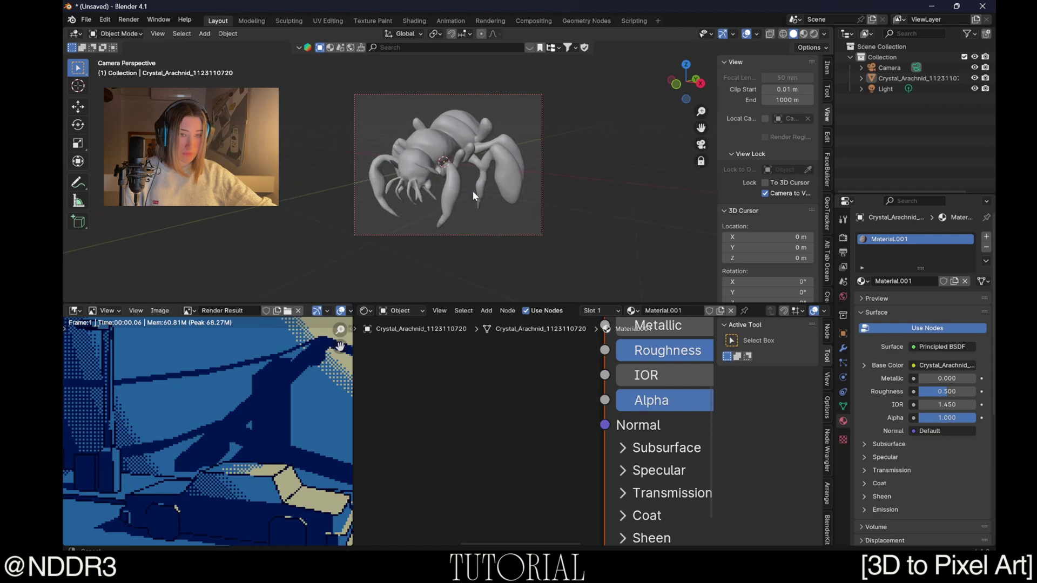
middle_click_drag(649, 199, 547, 177)
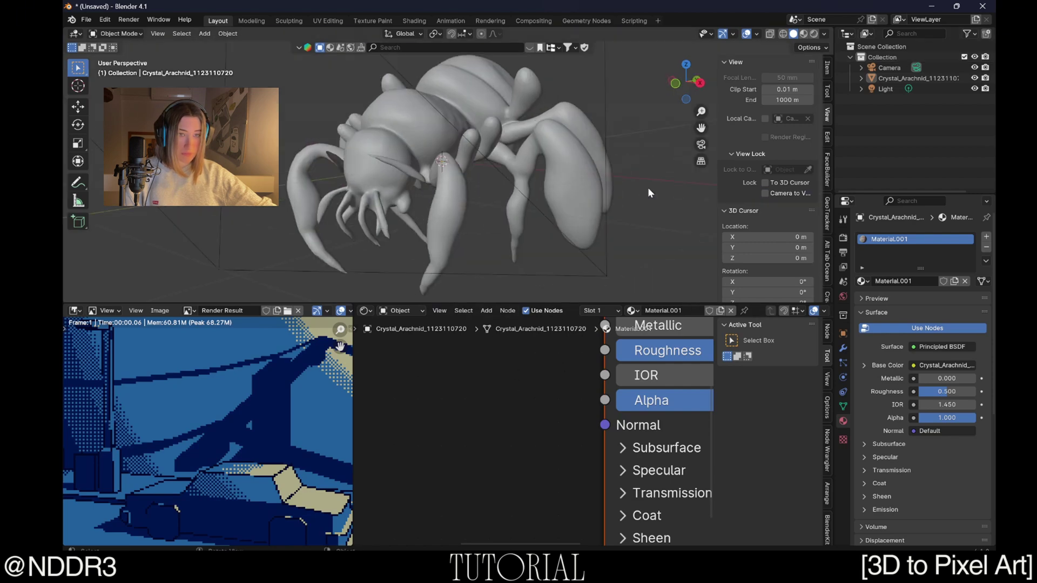
key("Home")
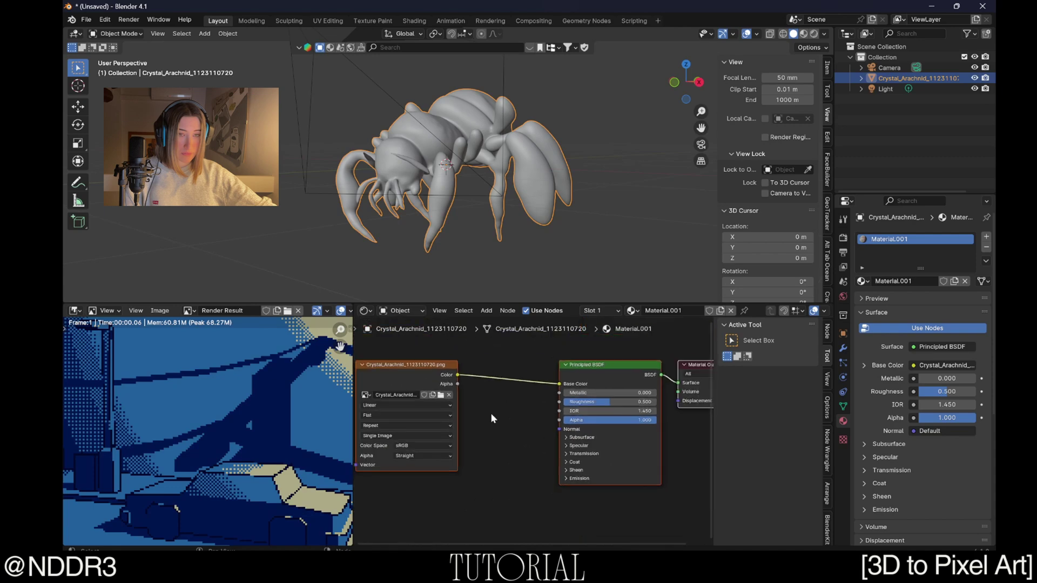
left_click(631, 311)
Assign PixelArt_Simple to the spider and inspect its render full screen.
left_click(649, 349)
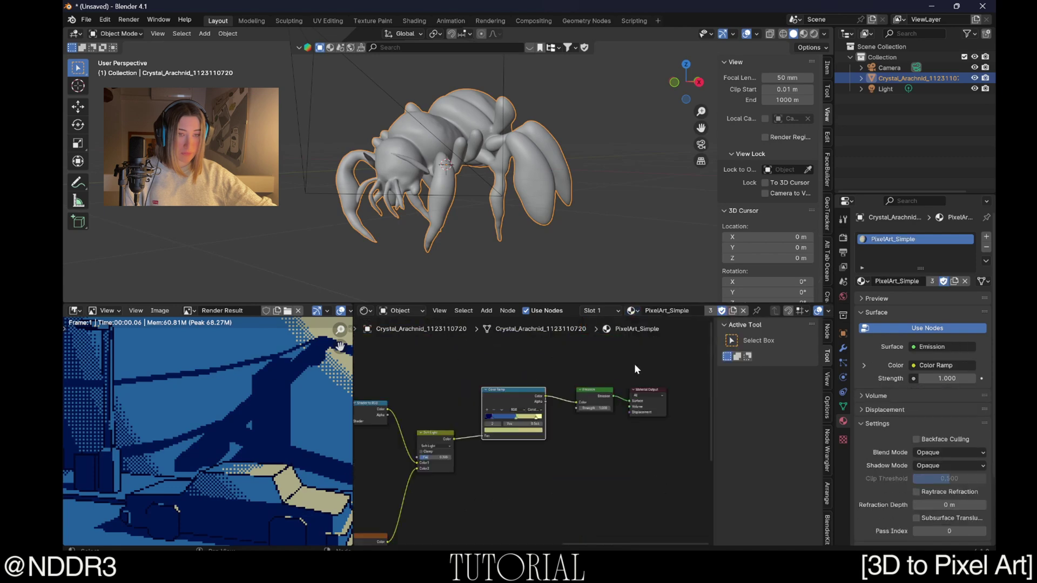
scroll(556, 429, "up", 2)
key("F12")
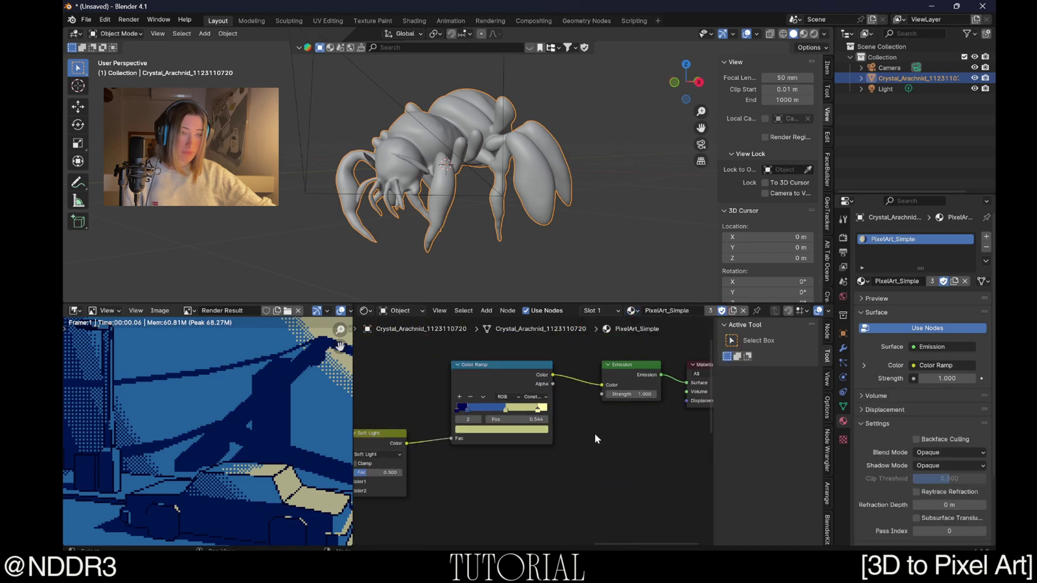
double_click(600, 370)
key("Home")
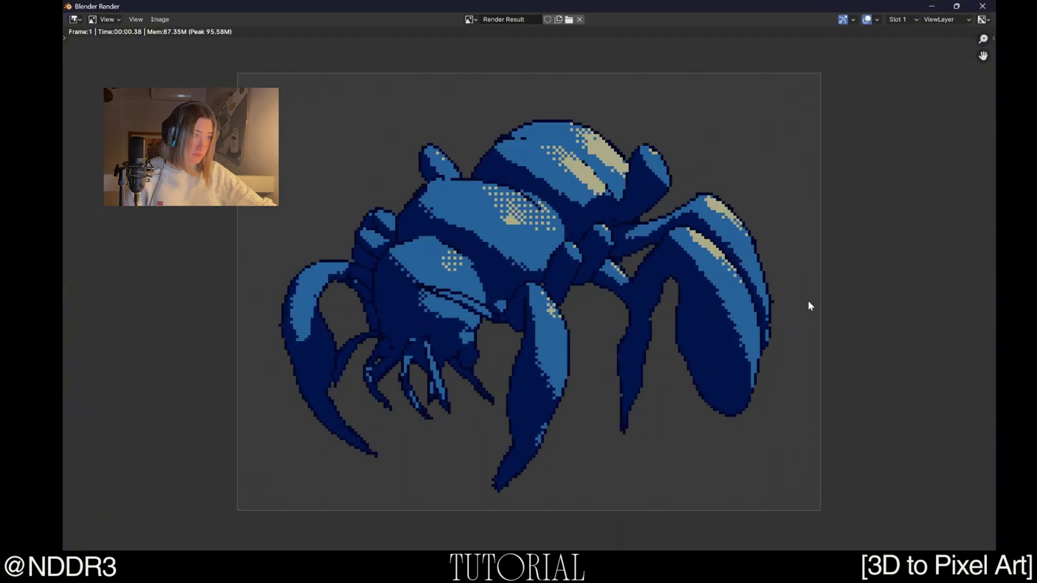
middle_click_drag(718, 167, 708, 175)
scroll(709, 176, "up", 2)
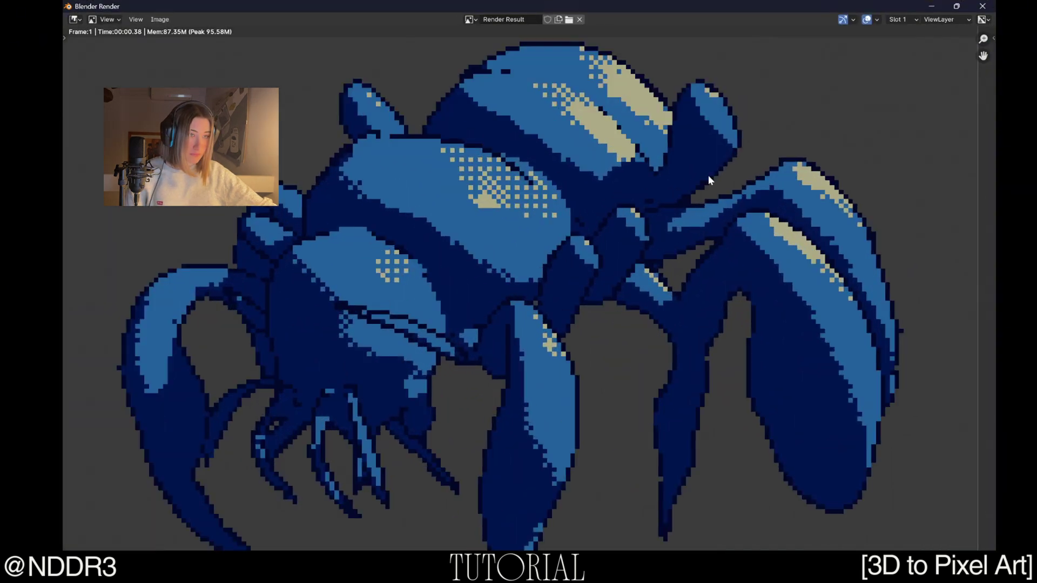
scroll(707, 177, "down", 2)
left_click(983, 6)
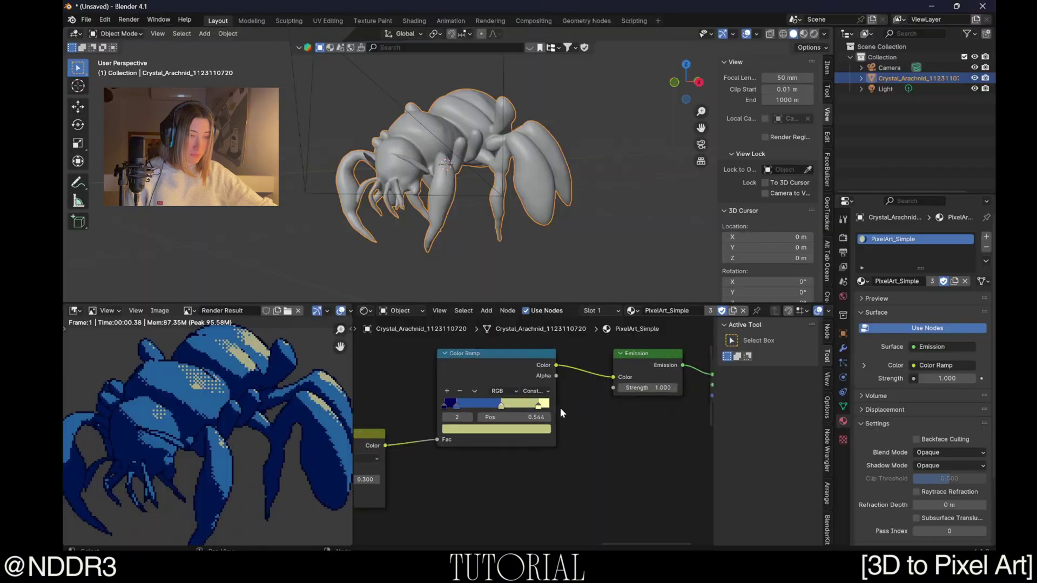
Slide the rightmost Color Ramp stop to 0.667 and re-render the spider.
left_click(539, 402)
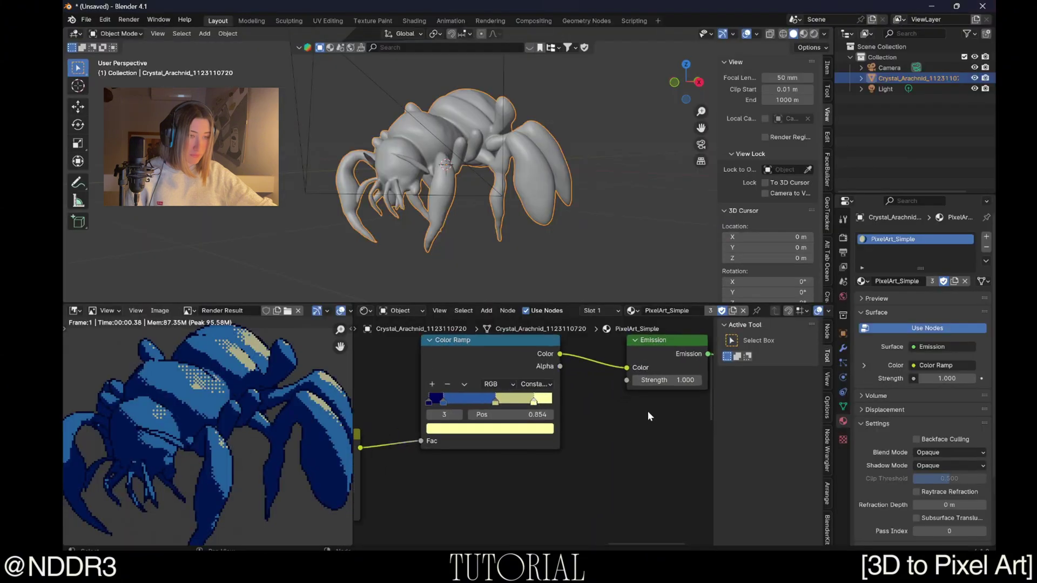
key("F12")
mouse_move(534, 402)
left_mouse_down()
mouse_move(502, 405)
mouse_move(511, 405)
left_mouse_up()
key("F12")
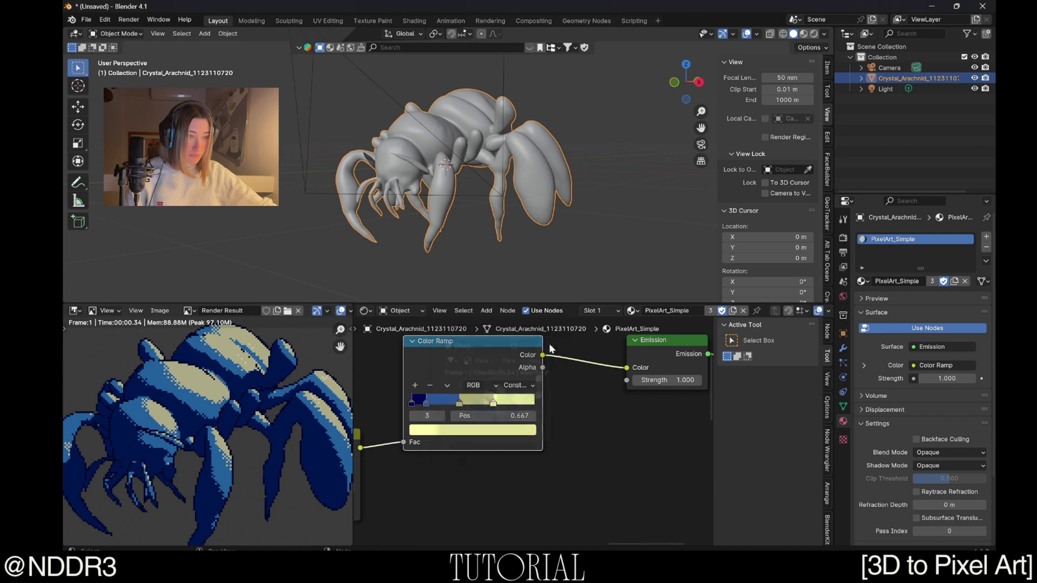
scroll(496, 160, "down", 3)
left_click(495, 161)
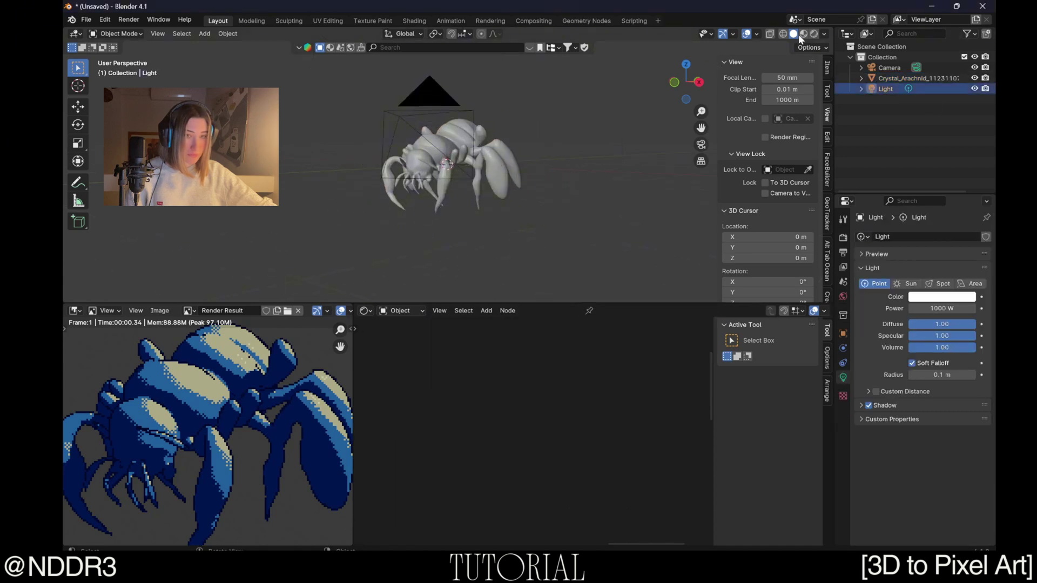
Switch to Rendered shading and move the light to relight the spider.
left_click(814, 34)
scroll(561, 146, "down", 2)
middle_click_drag(561, 147, 556, 185, "shift")
key("g")
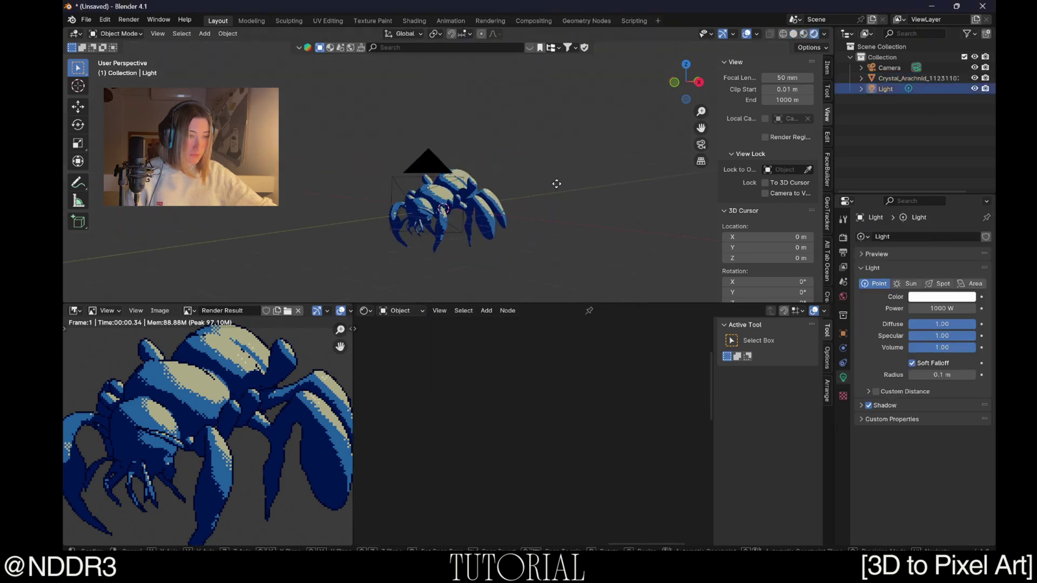
key("g")
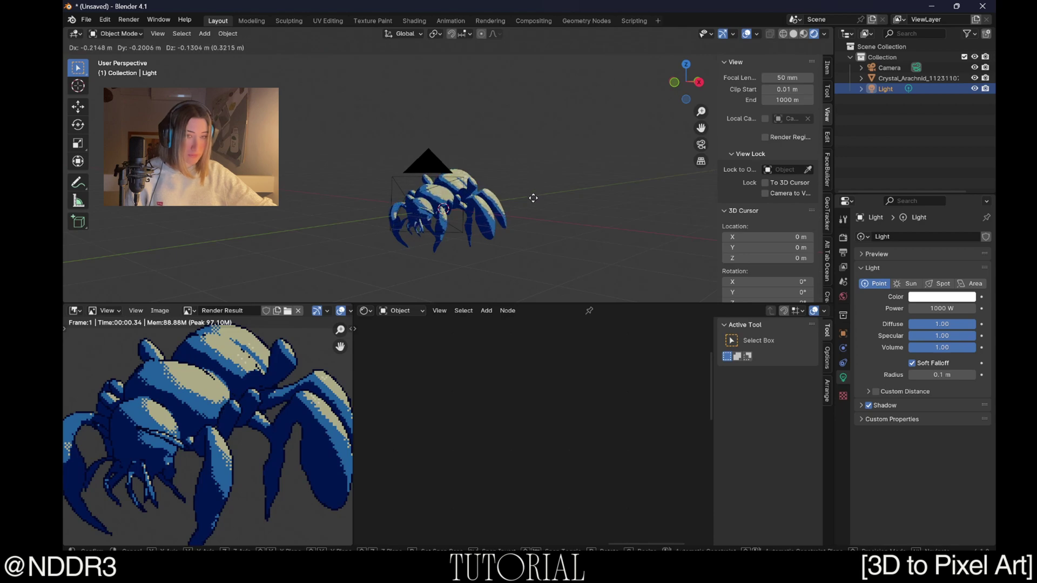
left_click(533, 199)
Re-render the spider with the moved light and view it maximised.
scroll(539, 211, "up", 2)
key("F12")
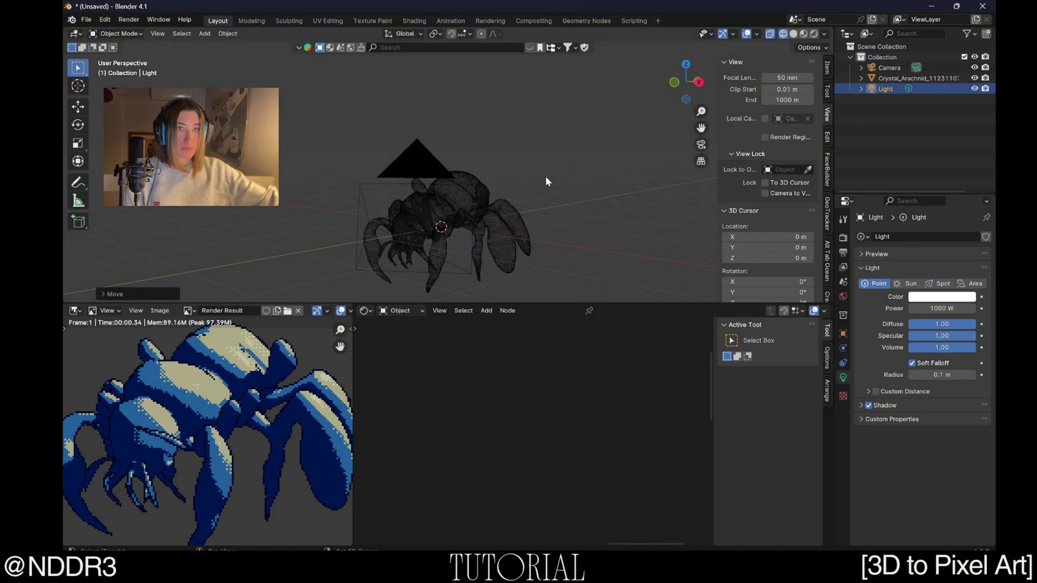
key("shift+z")
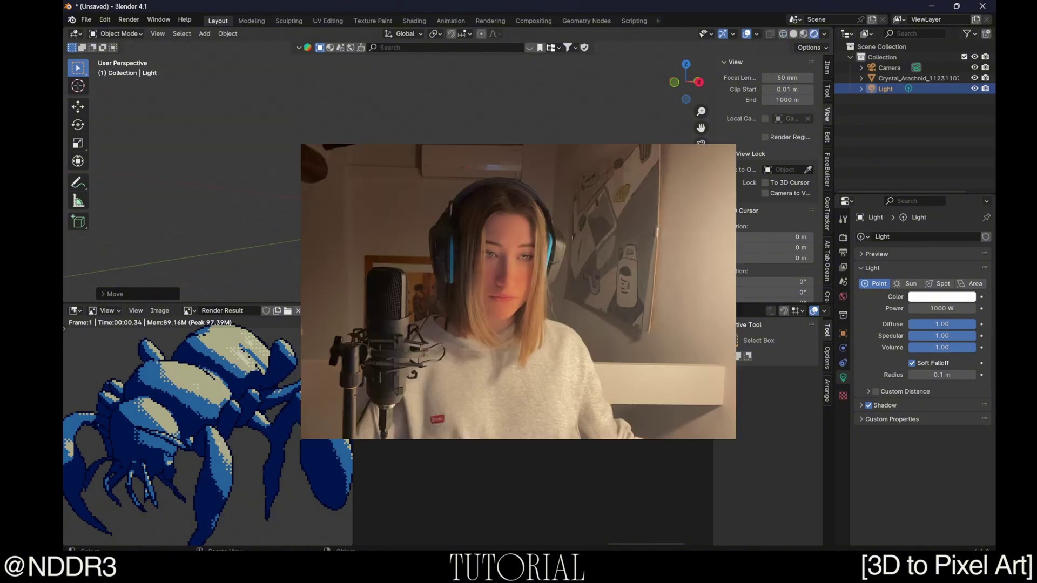
key("F12")
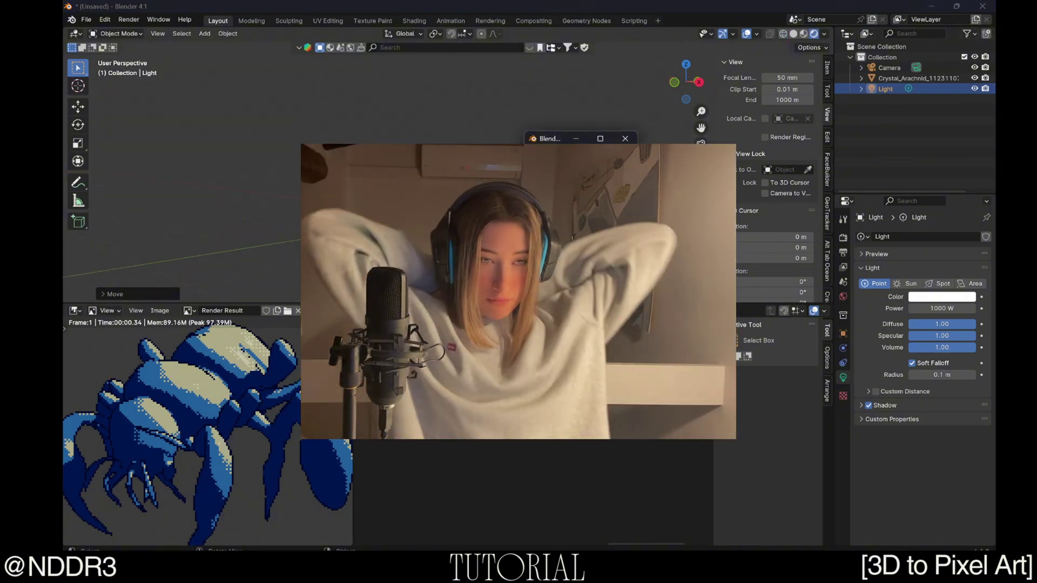
left_click(603, 138)
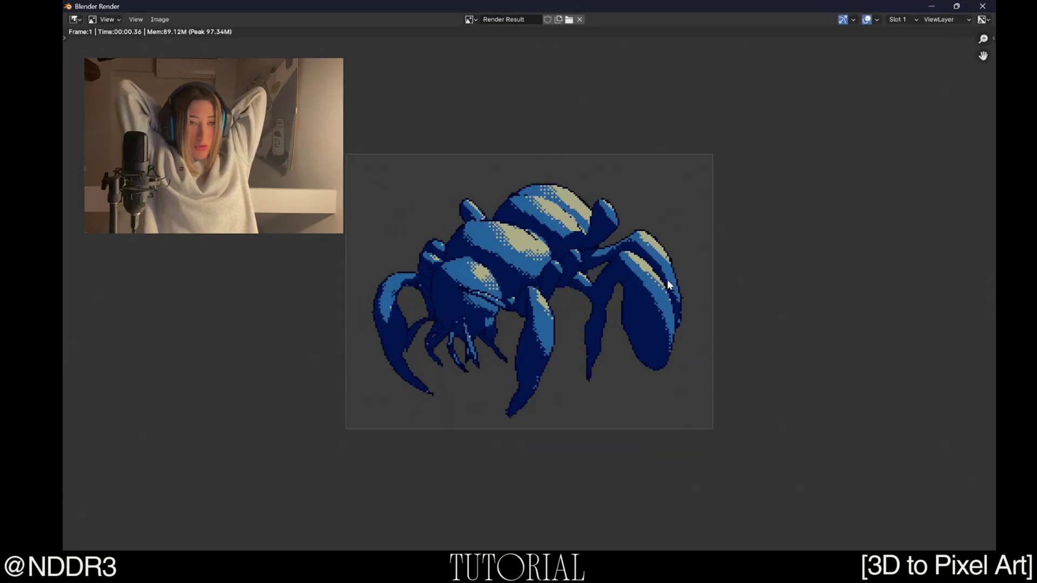
scroll(668, 285, "up", 2)
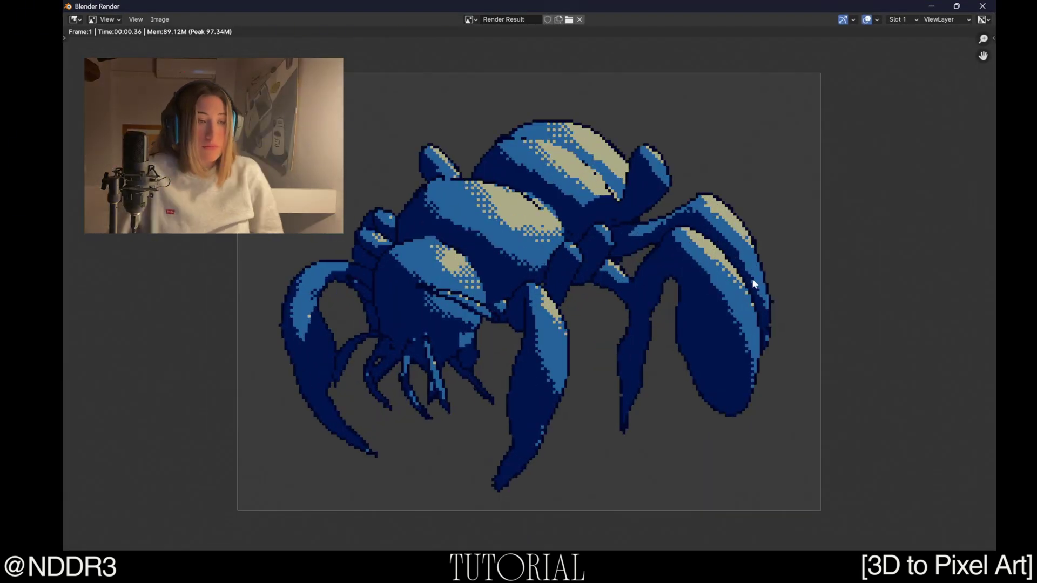